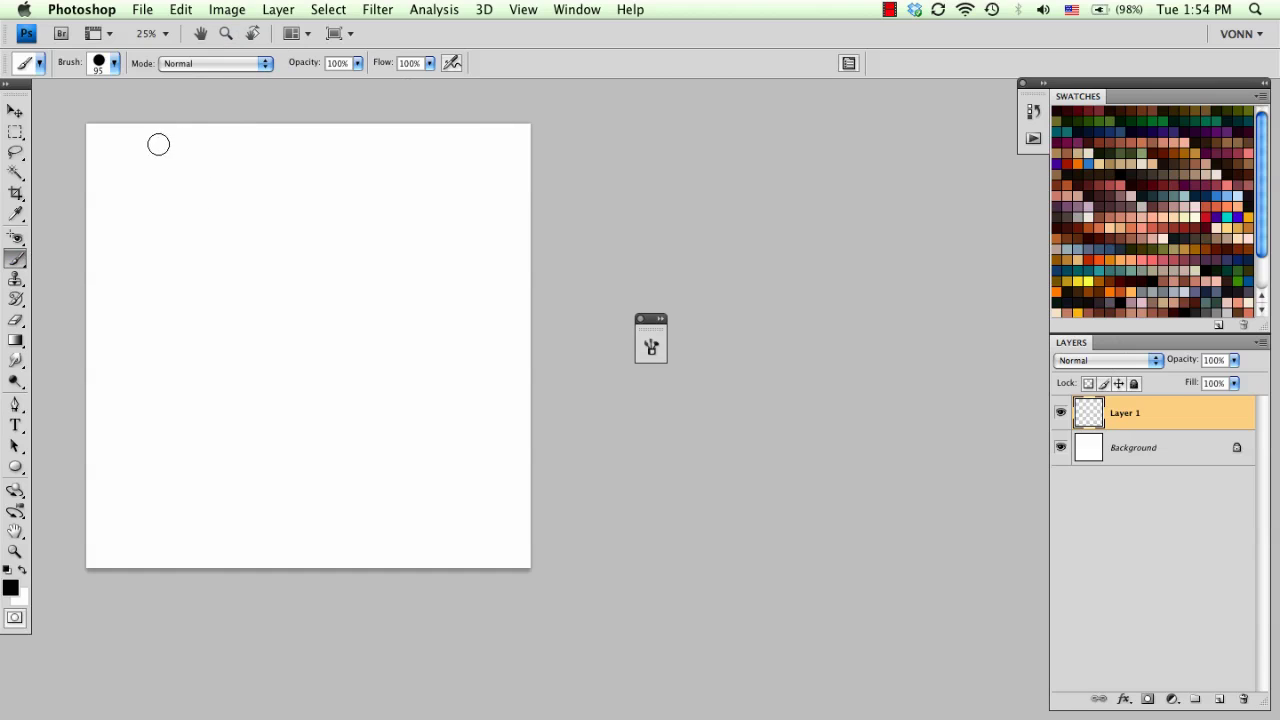
Test and undo a zigzag stroke, then dock brush settings and enable Shape and Other Dynamics
{"action": "mouse_move", "coordinate": [168, 138]}
{"action": "left_mouse_down"}
{"action": "mouse_move", "coordinate": [300, 409]}
{"action": "mouse_move", "coordinate": [352, 432]}
{"action": "left_mouse_up"}
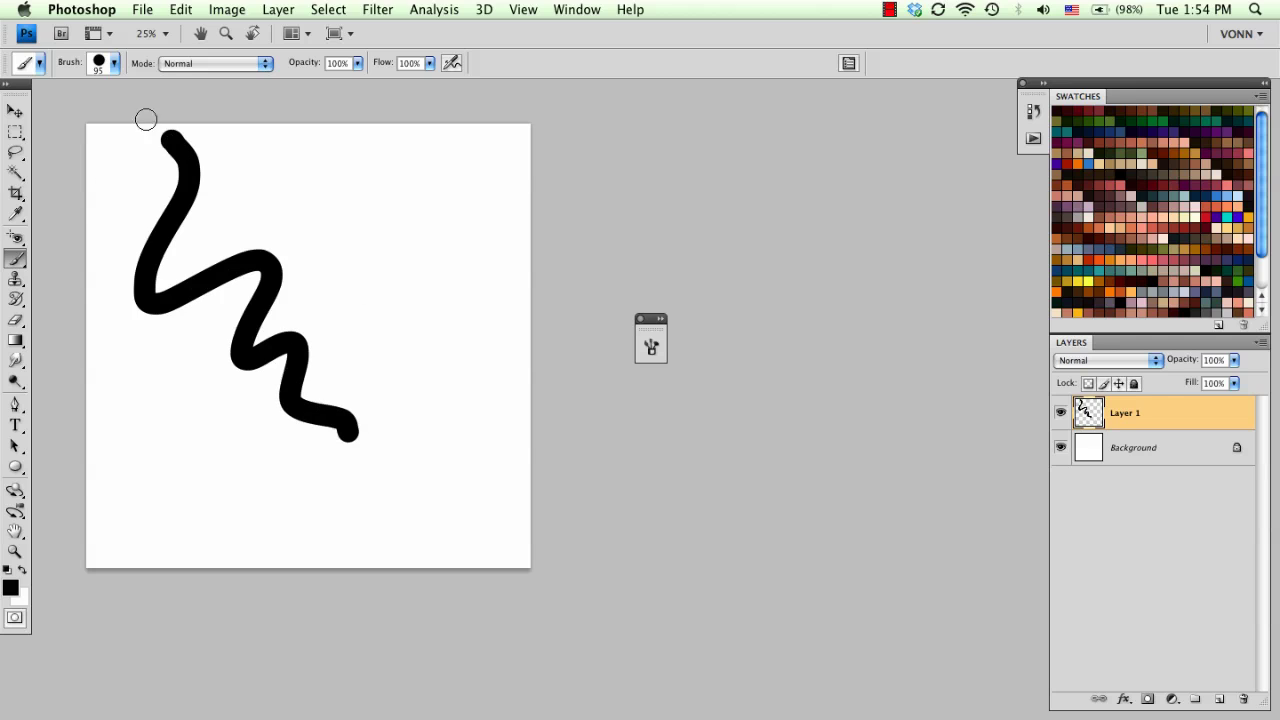
{"action": "key", "text": "ctrl+z"}
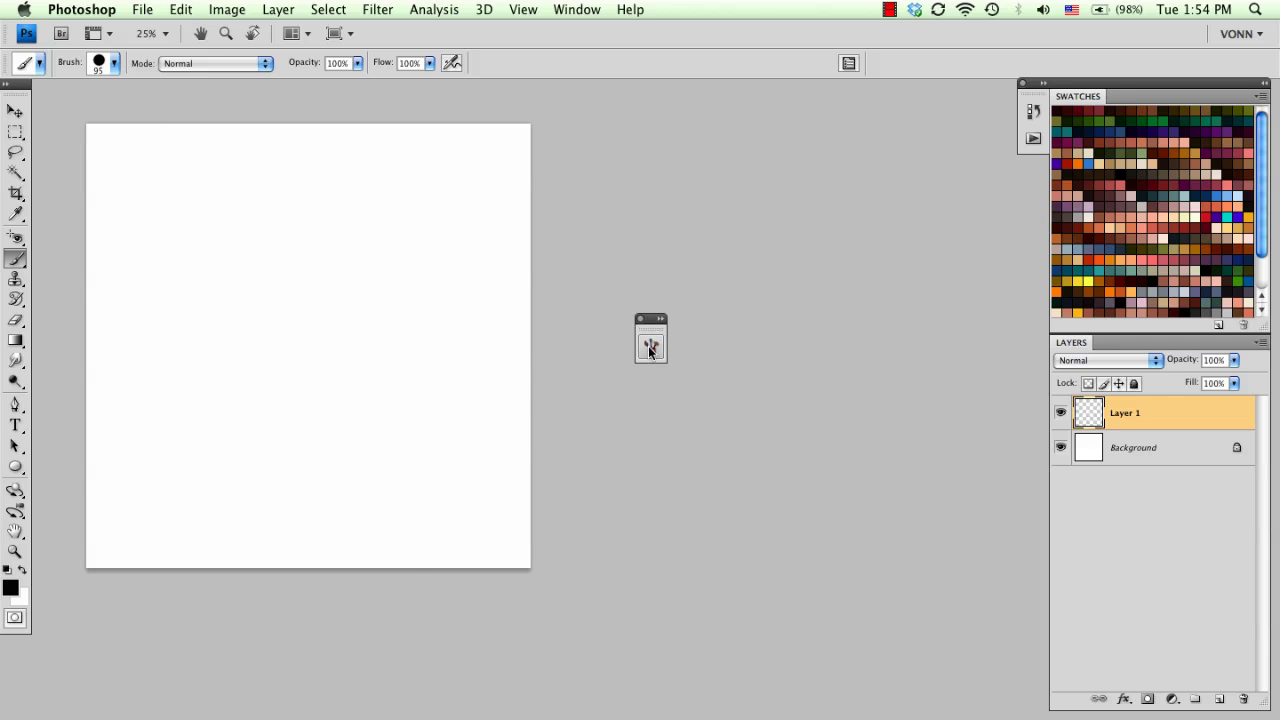
{"action": "left_click", "coordinate": [651, 346]}
{"action": "mouse_move", "coordinate": [591, 340]}
{"action": "left_mouse_down"}
{"action": "mouse_move", "coordinate": [757, 180]}
{"action": "mouse_move", "coordinate": [814, 149]}
{"action": "left_mouse_up"}
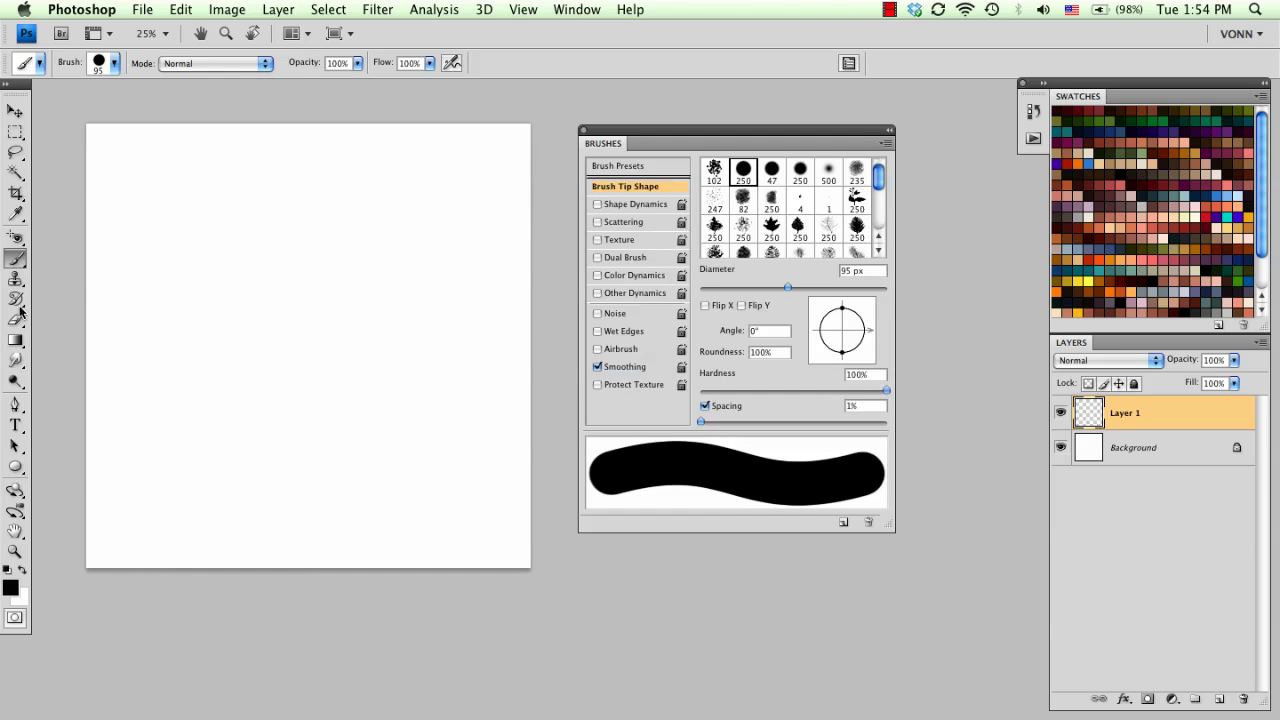
{"action": "left_click", "coordinate": [597, 205]}
{"action": "left_click", "coordinate": [597, 293]}
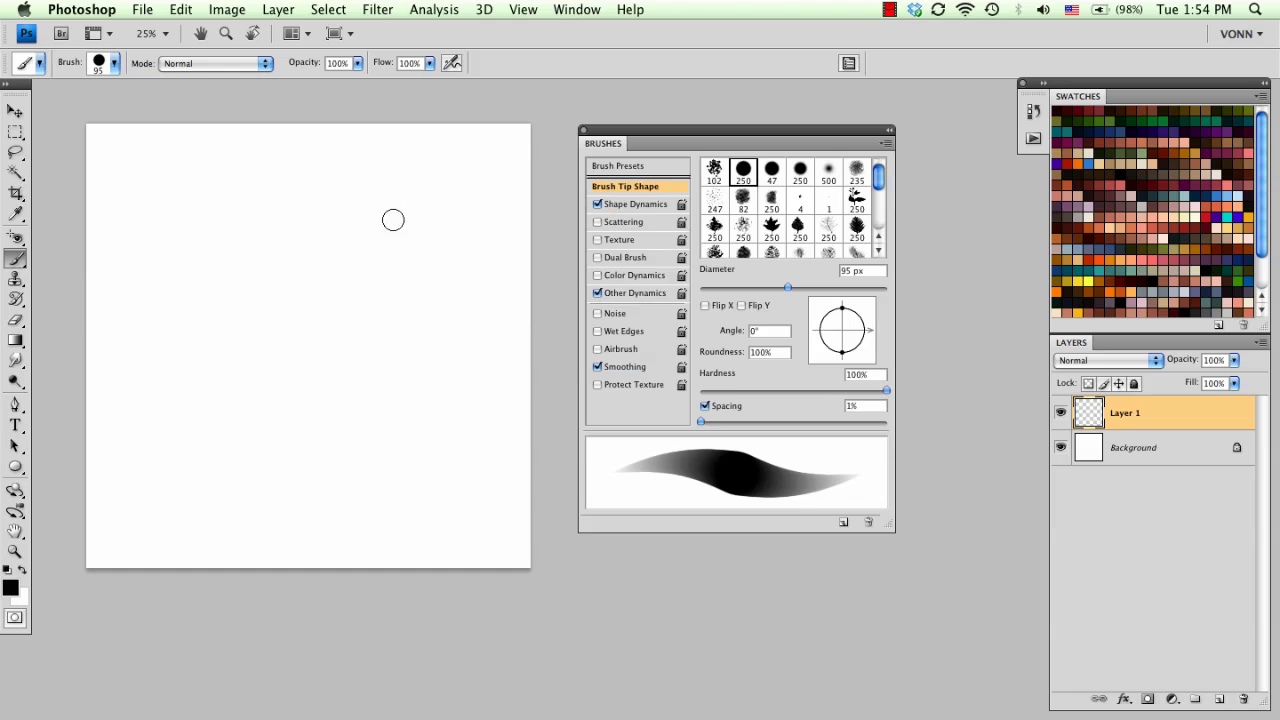
Paint and remove tapered test strokes, then turn Shape and Other Dynamics back off
{"action": "mouse_move", "coordinate": [308, 186]}
{"action": "left_mouse_down"}
{"action": "mouse_move", "coordinate": [343, 391]}
{"action": "mouse_move", "coordinate": [436, 288]}
{"action": "mouse_move", "coordinate": [206, 309]}
{"action": "mouse_move", "coordinate": [211, 494]}
{"action": "mouse_move", "coordinate": [408, 500]}
{"action": "left_mouse_up"}
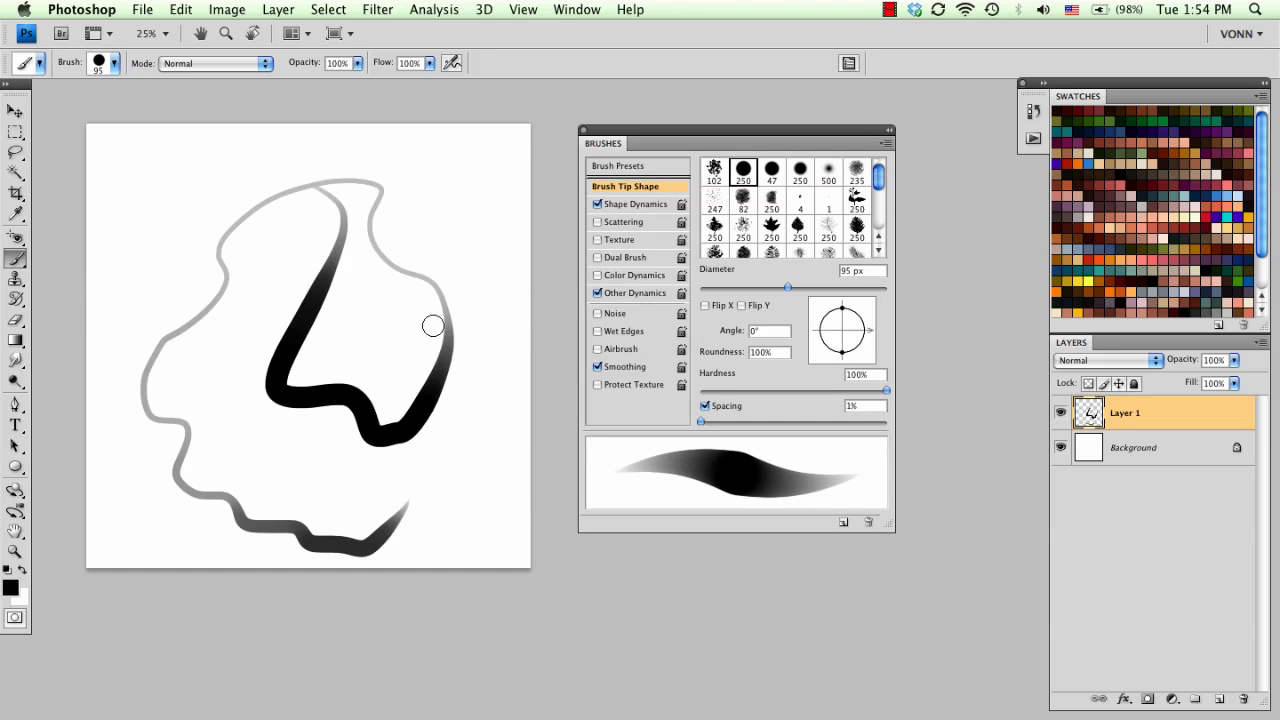
{"action": "key", "text": "BackSpace"}
{"action": "left_click", "coordinate": [597, 204]}
{"action": "left_click", "coordinate": [597, 293]}
{"action": "left_click", "coordinate": [597, 293]}
{"action": "left_click", "coordinate": [597, 204]}
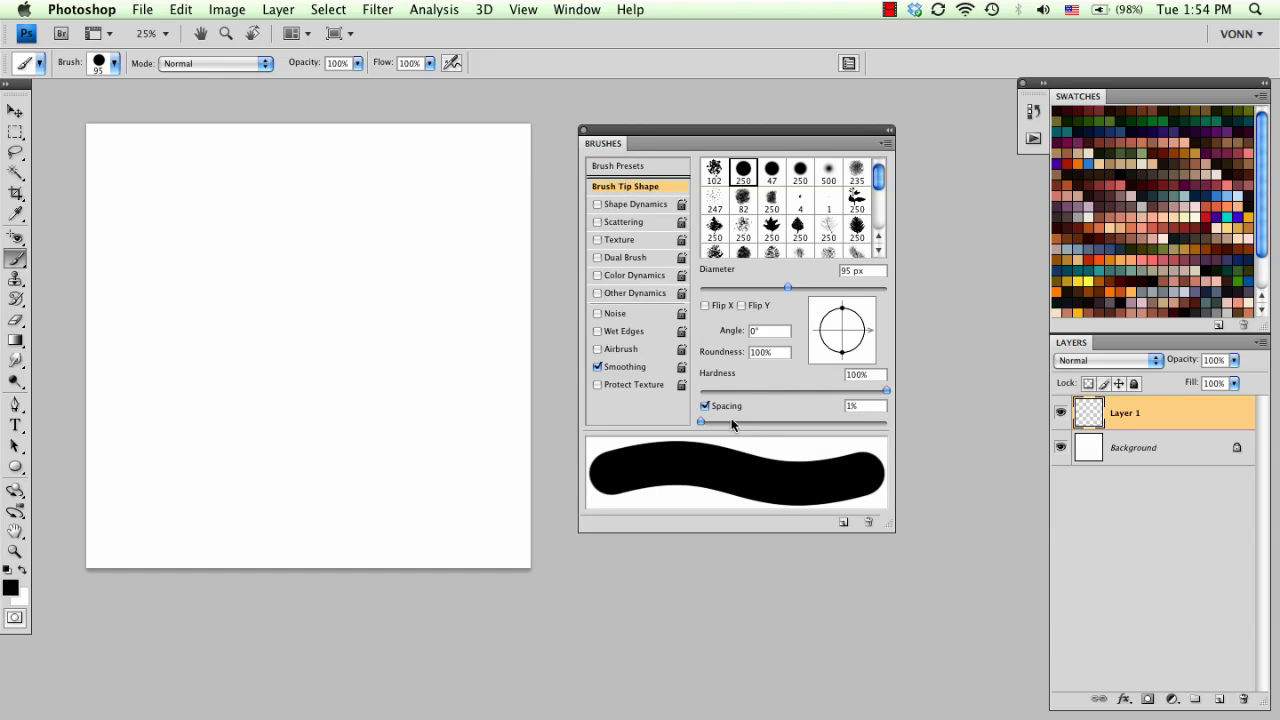
Set brush spacing to 156% and diameter to 37 px, then test and undo dotted strokes
{"action": "mouse_move", "coordinate": [703, 424]}
{"action": "left_mouse_down"}
{"action": "mouse_move", "coordinate": [825, 410]}
{"action": "mouse_move", "coordinate": [819, 422]}
{"action": "left_mouse_up"}
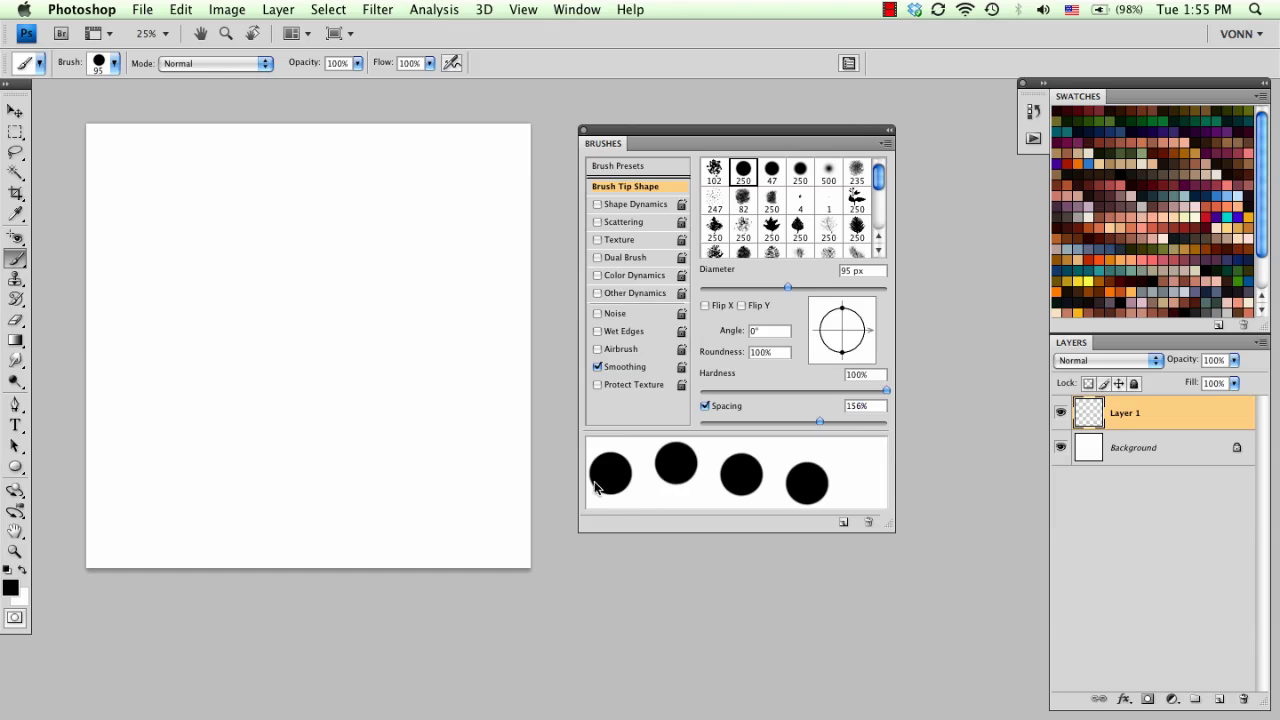
{"action": "left_click_drag", "start_coordinate": [354, 320], "coordinate": [349, 325]}
{"action": "left_click_drag", "start_coordinate": [251, 149], "coordinate": [262, 566]}
{"action": "key", "text": "super+z"}
{"action": "left_click_drag", "start_coordinate": [133, 332], "coordinate": [467, 349]}
{"action": "key", "text": "super+z"}
{"action": "mouse_move", "coordinate": [373, 161]}
{"action": "left_mouse_down"}
{"action": "mouse_move", "coordinate": [278, 342]}
{"action": "mouse_move", "coordinate": [416, 393]}
{"action": "mouse_move", "coordinate": [458, 449]}
{"action": "left_mouse_up"}
{"action": "key", "text": "super+z"}
Paint a vertical dotted line, then draw and undo four straight dotted star lines
{"action": "left_click_drag", "start_coordinate": [279, 139], "coordinate": [288, 546]}
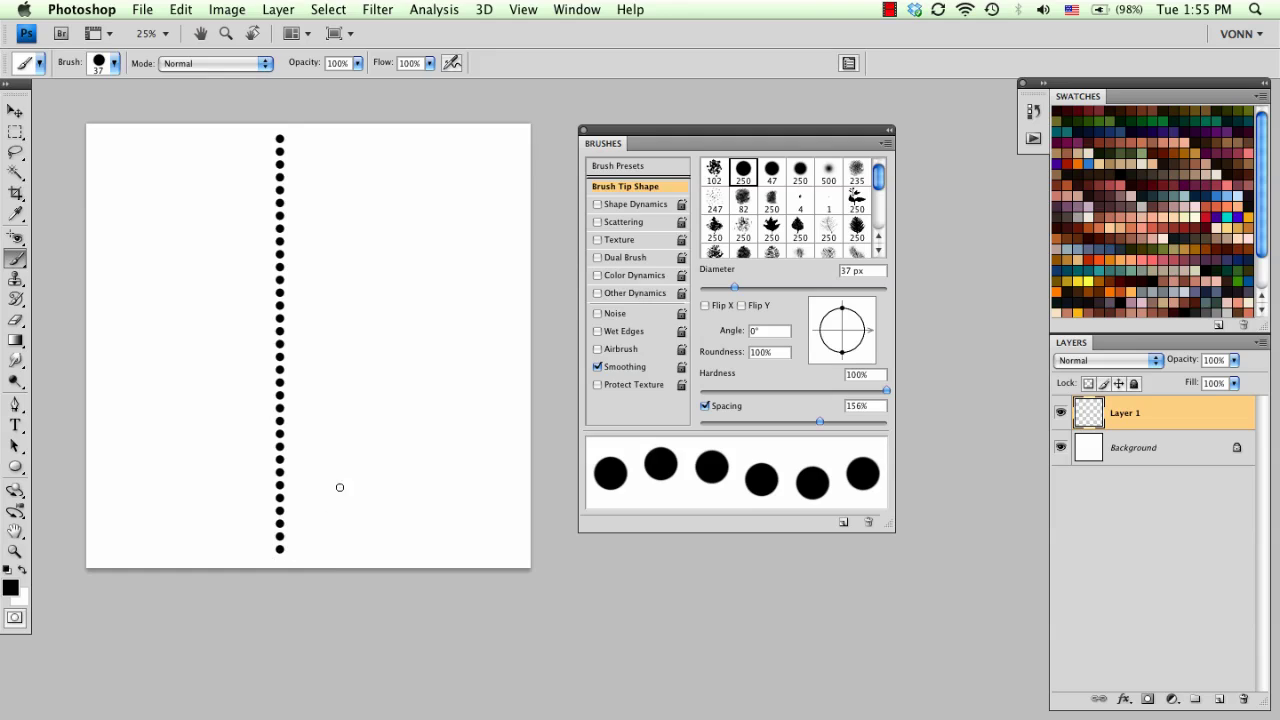
{"action": "left_click", "coordinate": [517, 145], "text": "shift"}
{"action": "left_click", "coordinate": [102, 299], "text": "shift"}
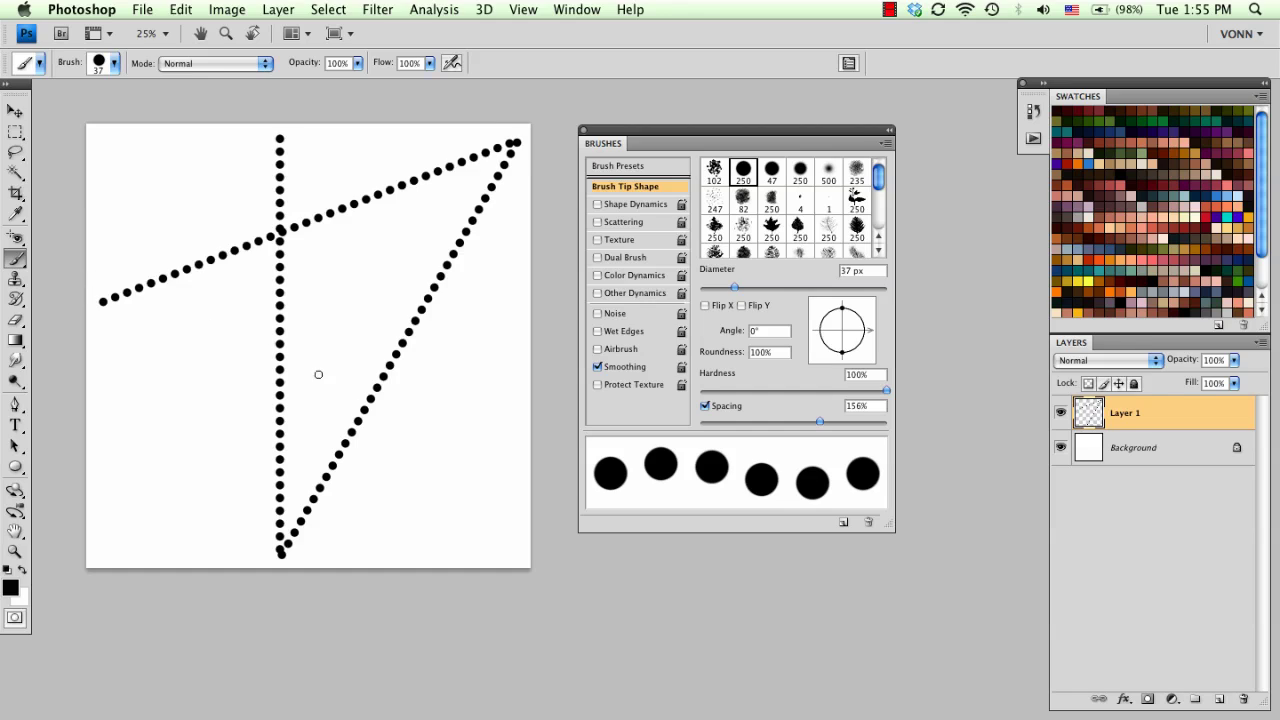
{"action": "left_click", "coordinate": [515, 465], "text": "shift"}
{"action": "left_click", "coordinate": [285, 148], "text": "shift"}
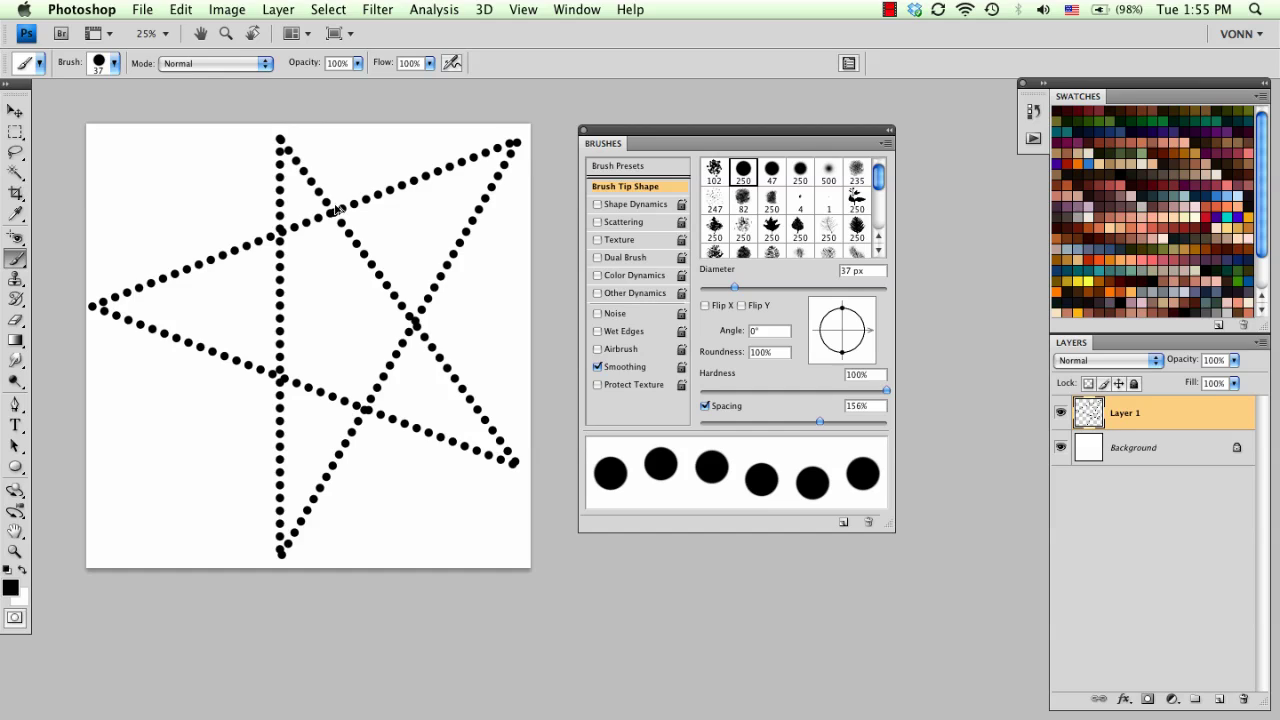
{"action": "key", "text": "super+alt+z"}
{"action": "key", "text": "super+alt+z"}
{"action": "key", "text": "super+alt+z"}
{"action": "key", "text": "super+alt+z"}
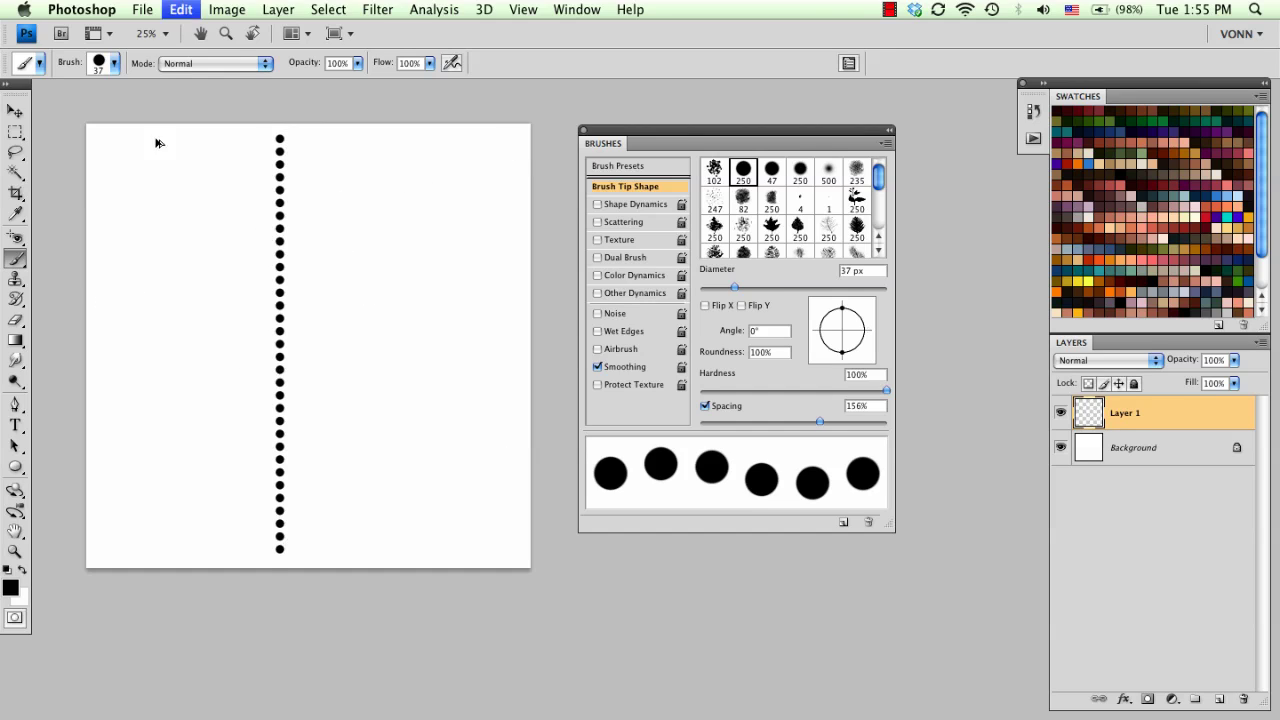
Undo the last dotted line and save the 37 px brush as preset 'dotted line'
{"action": "key", "text": "super+alt+z"}
{"action": "left_click", "coordinate": [114, 63]}
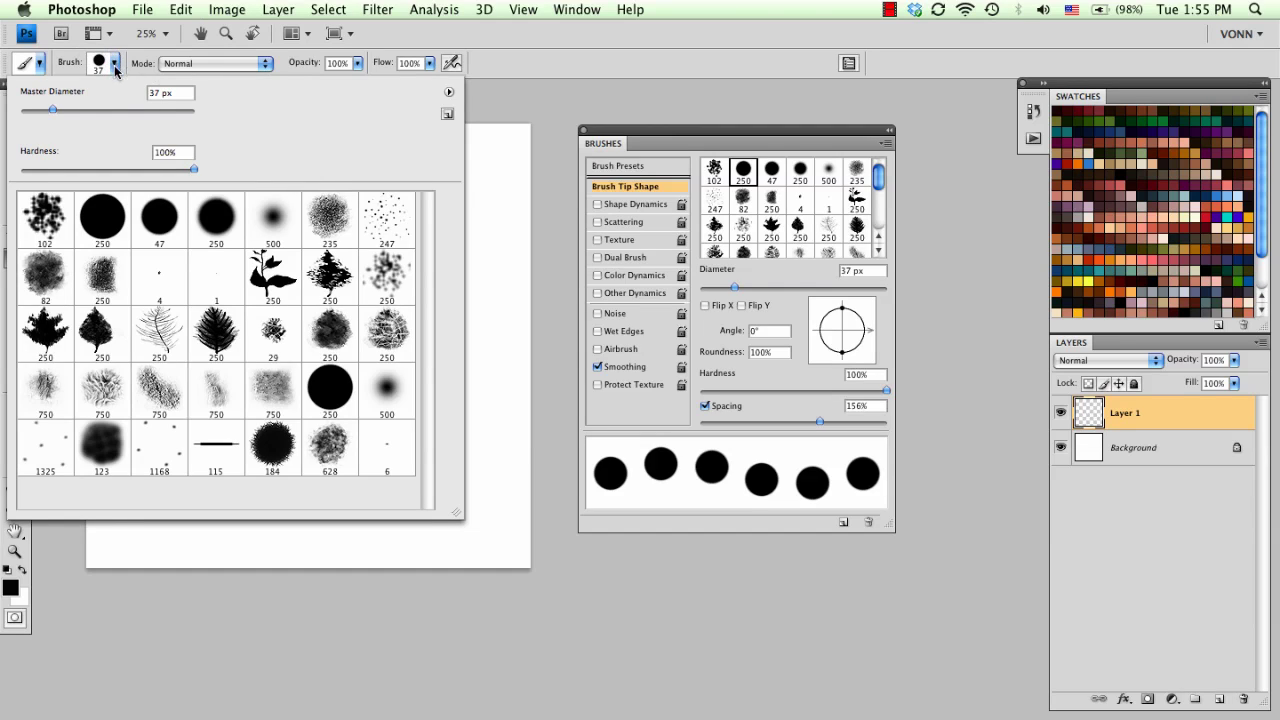
{"action": "left_click", "coordinate": [447, 117]}
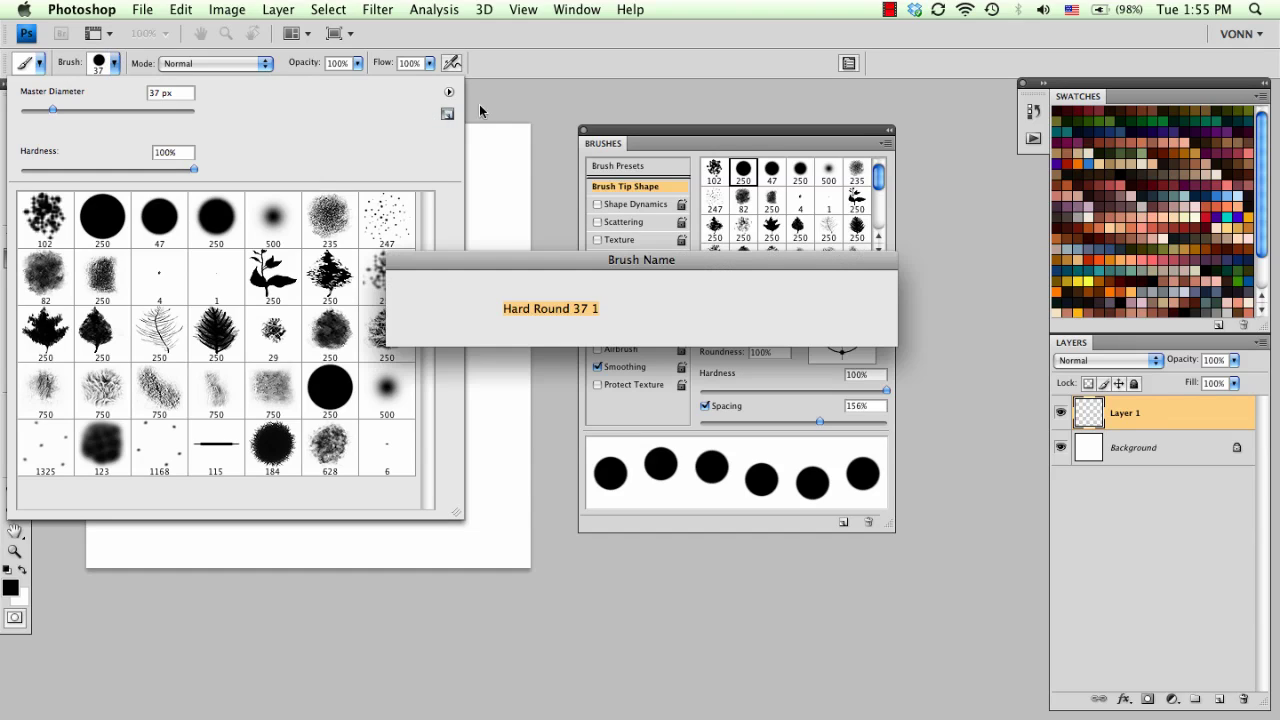
{"action": "type", "text": "dot"}
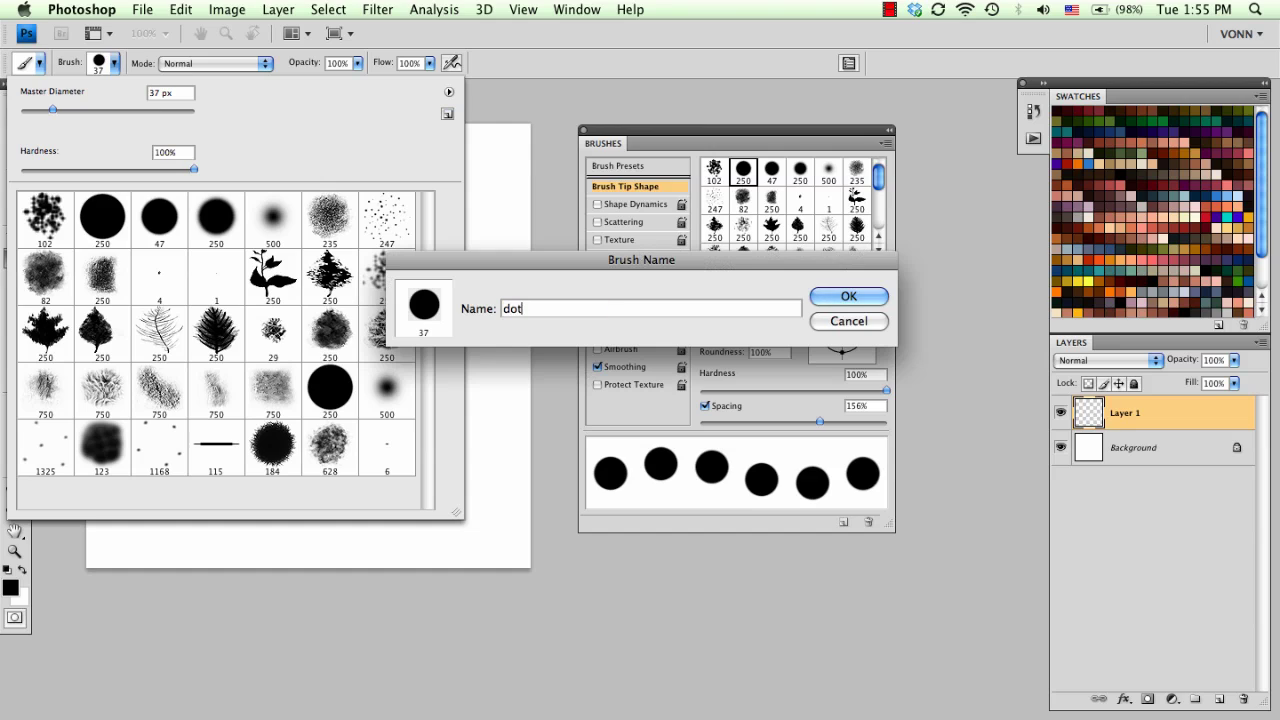
{"action": "type", "text": "ted line"}
{"action": "key", "text": "Return"}
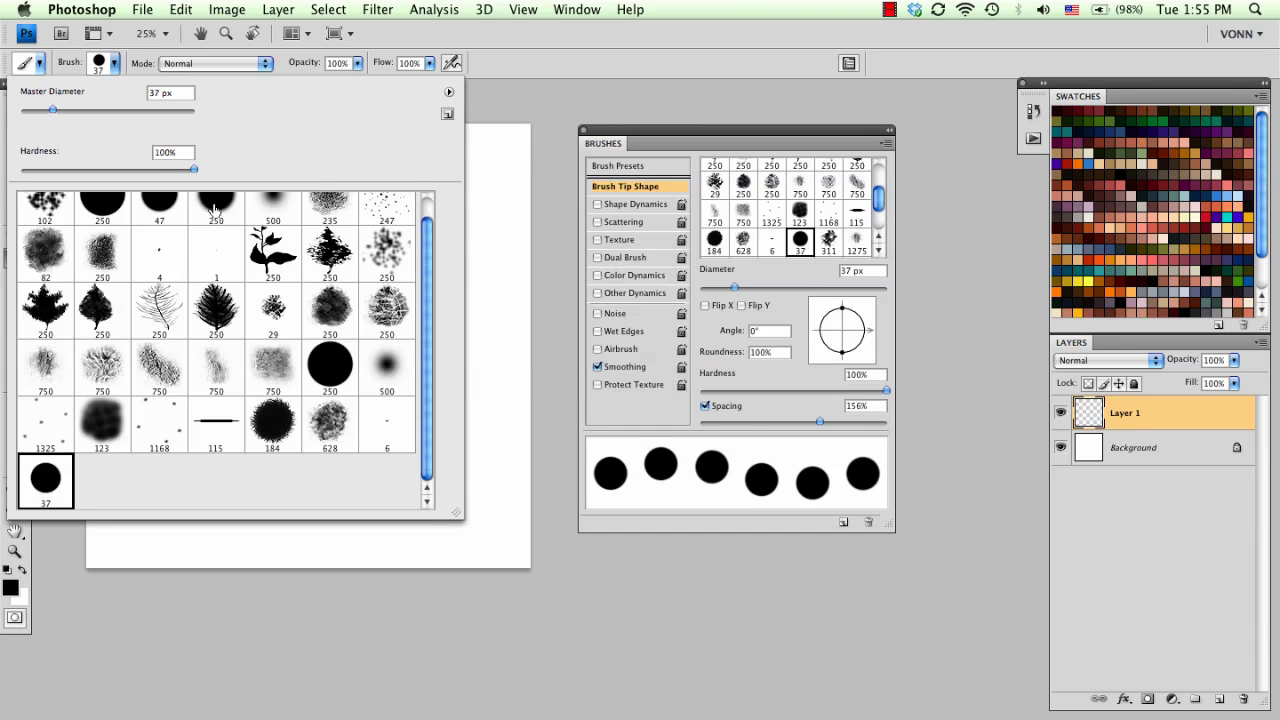
{"action": "left_click", "coordinate": [449, 91]}
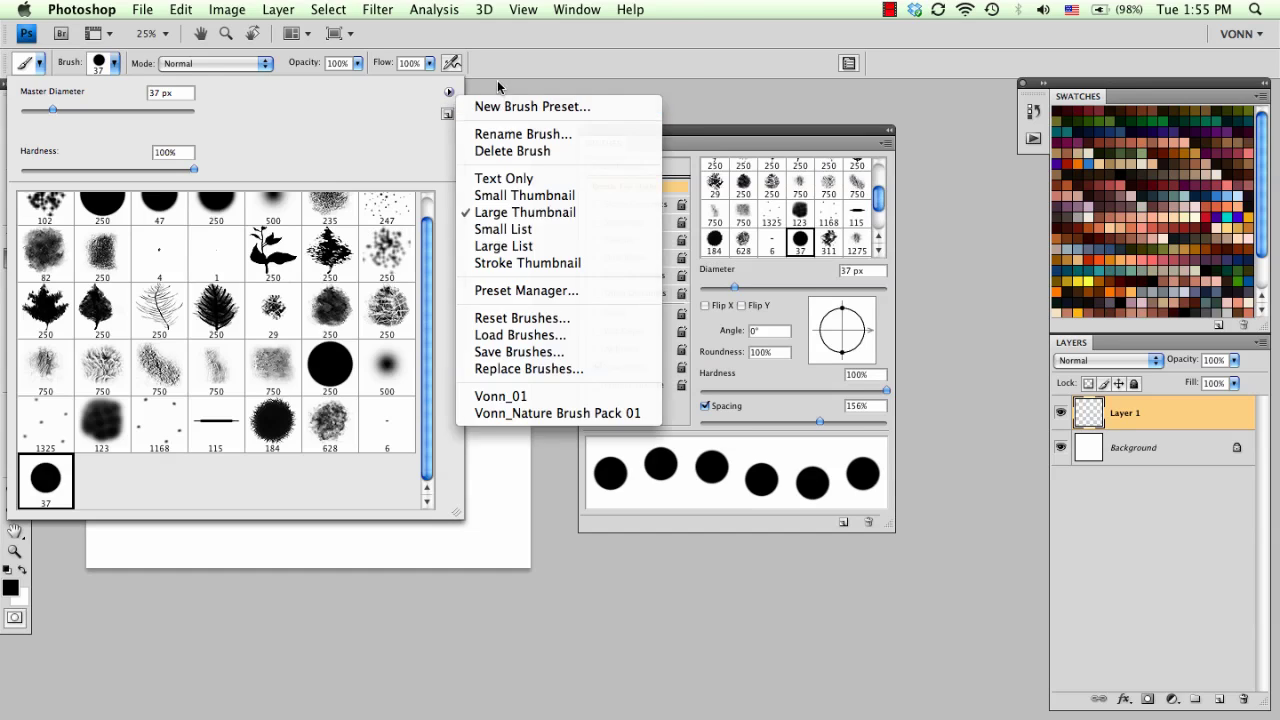
{"action": "key", "text": "Escape"}
{"action": "key", "text": "Escape"}
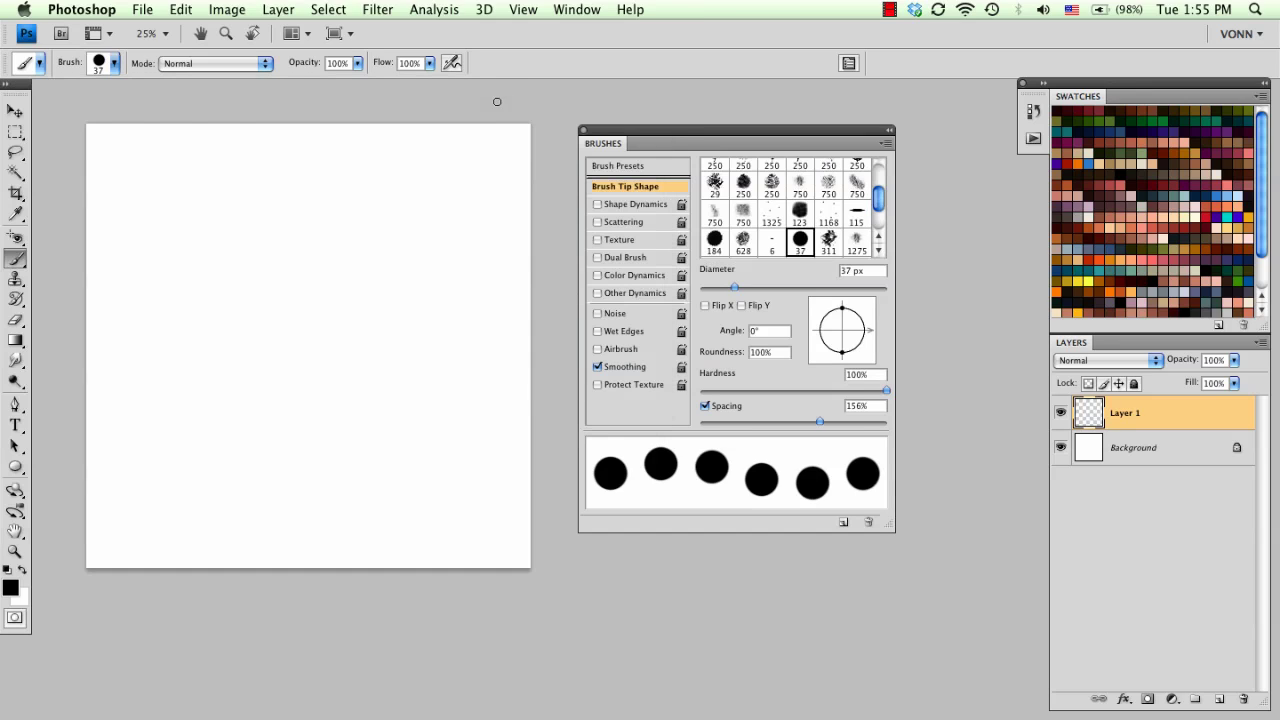
Draw a square rectangular selection in the middle of the canvas
{"action": "left_click", "coordinate": [16, 132]}
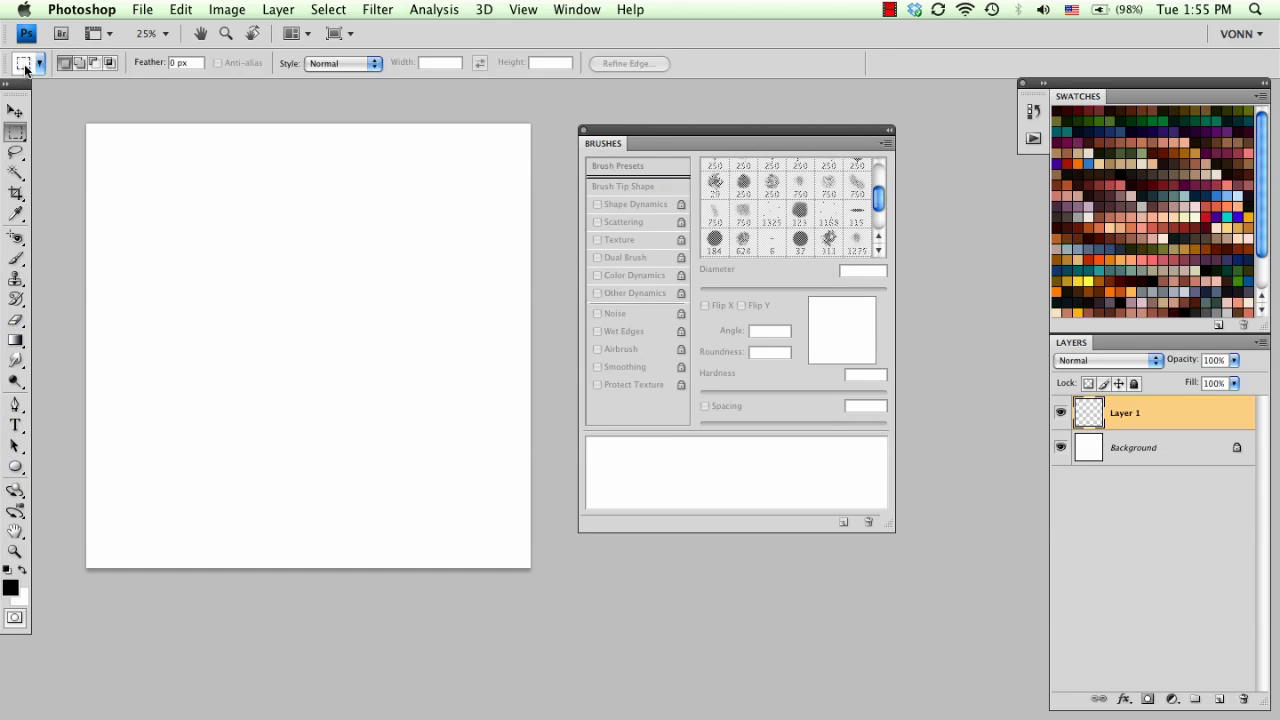
{"action": "left_click_drag", "start_coordinate": [8, 140], "coordinate": [76, 132]}
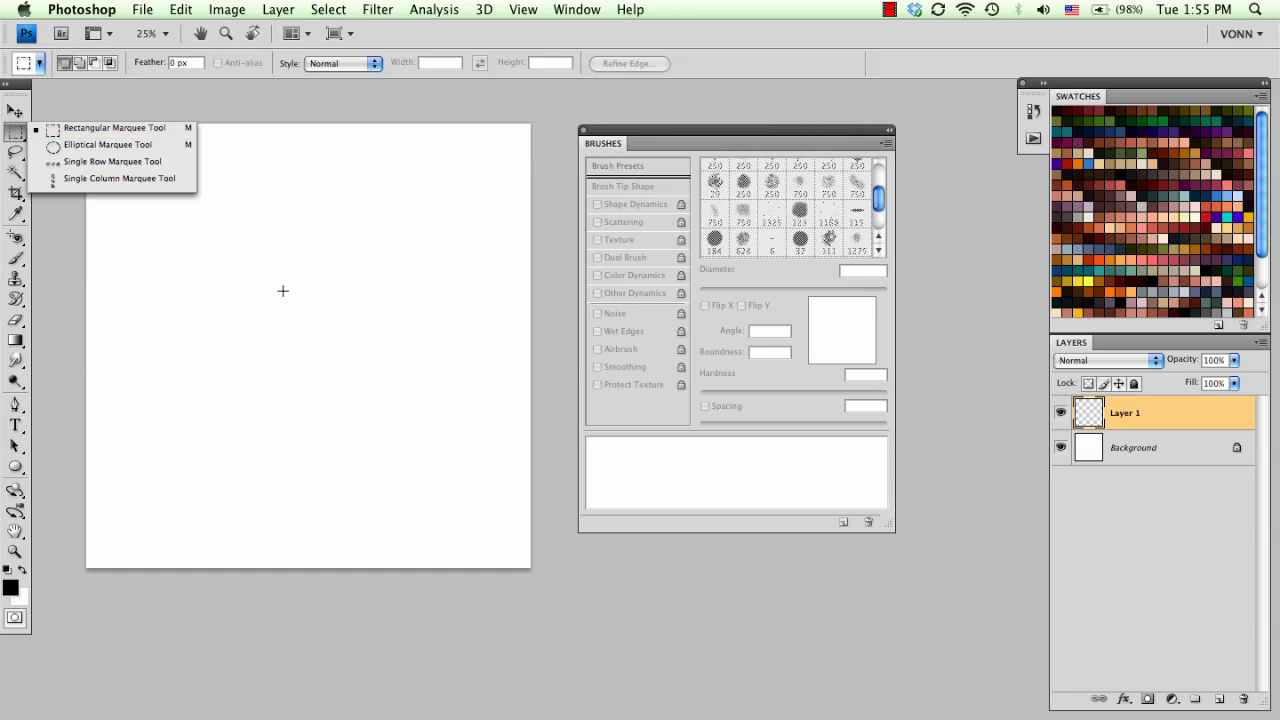
{"action": "left_click_drag", "start_coordinate": [342, 381], "coordinate": [440, 480]}
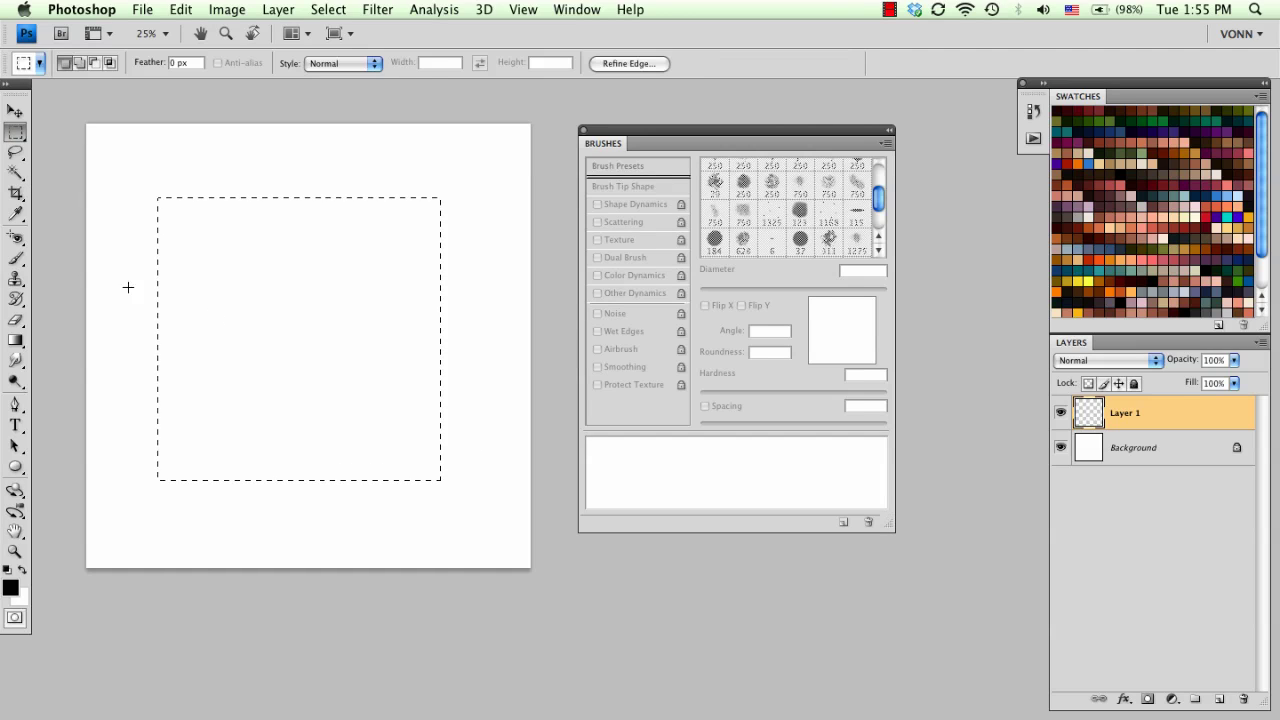
Paint the selection solid black with a 231 px, 1%-spacing brush, then deselect
{"action": "left_click", "coordinate": [16, 258]}
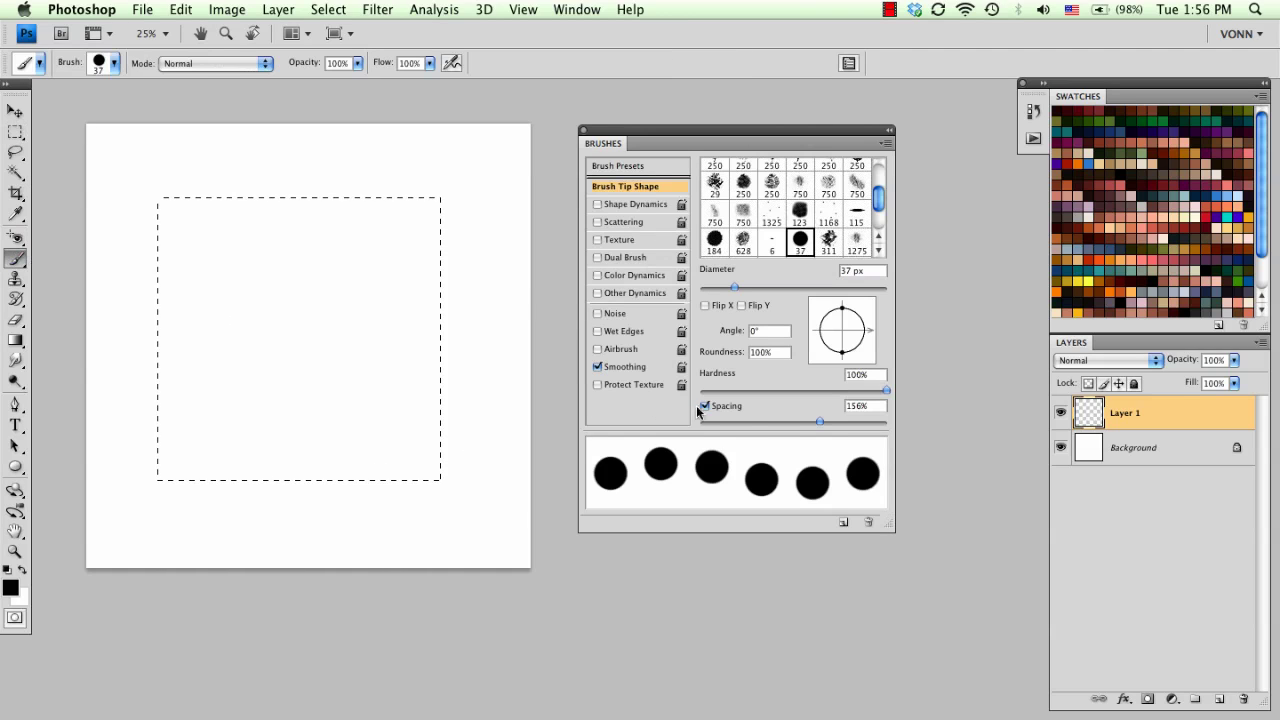
{"action": "left_click_drag", "start_coordinate": [820, 421], "coordinate": [701, 421]}
{"action": "left_click_drag", "start_coordinate": [180, 249], "coordinate": [200, 257]}
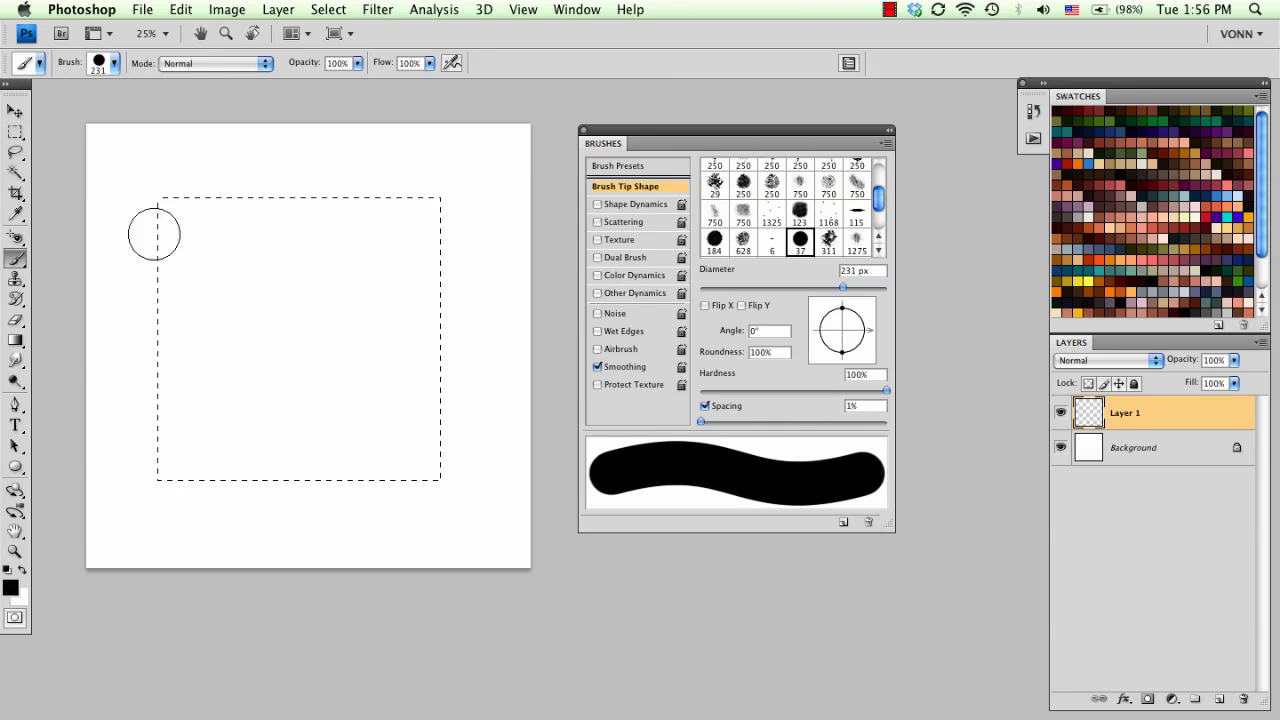
{"action": "mouse_move", "coordinate": [180, 200]}
{"action": "left_mouse_down"}
{"action": "mouse_move", "coordinate": [165, 305]}
{"action": "mouse_move", "coordinate": [223, 306]}
{"action": "mouse_move", "coordinate": [463, 191]}
{"action": "mouse_move", "coordinate": [400, 289]}
{"action": "mouse_move", "coordinate": [371, 396]}
{"action": "mouse_move", "coordinate": [457, 426]}
{"action": "mouse_move", "coordinate": [474, 449]}
{"action": "mouse_move", "coordinate": [423, 457]}
{"action": "mouse_move", "coordinate": [457, 466]}
{"action": "left_mouse_up"}
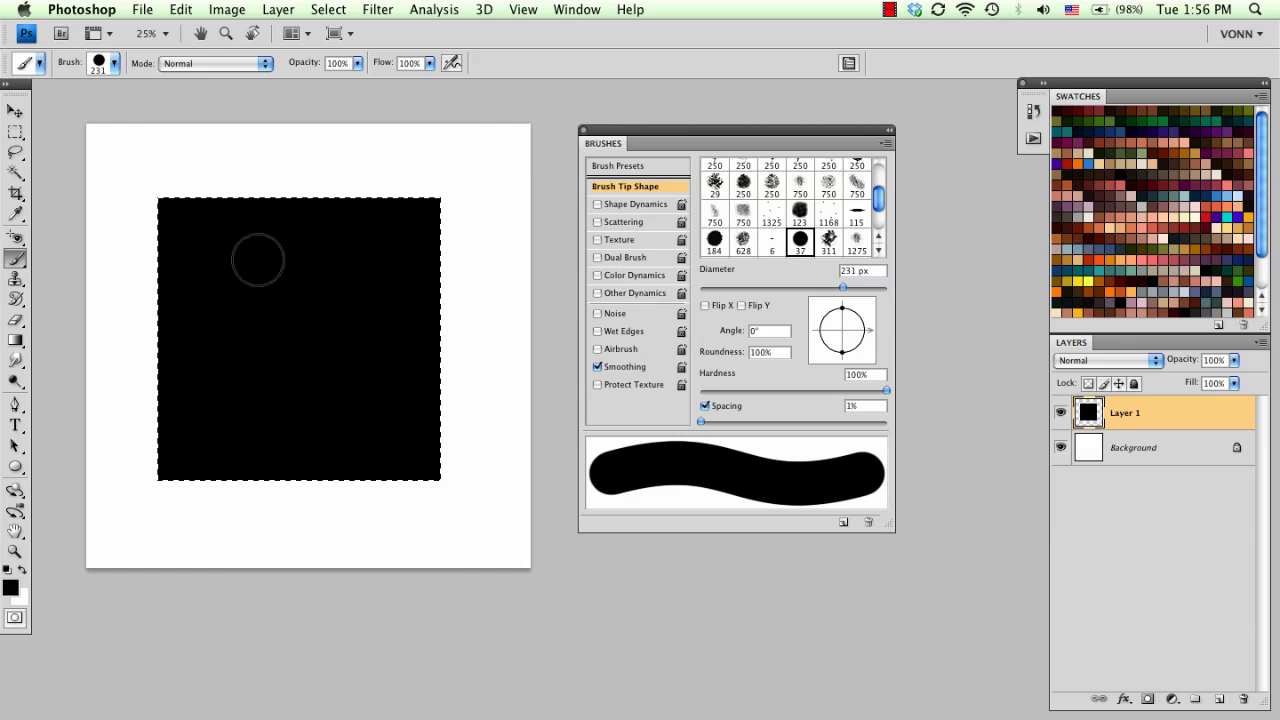
{"action": "key", "text": "super+d"}
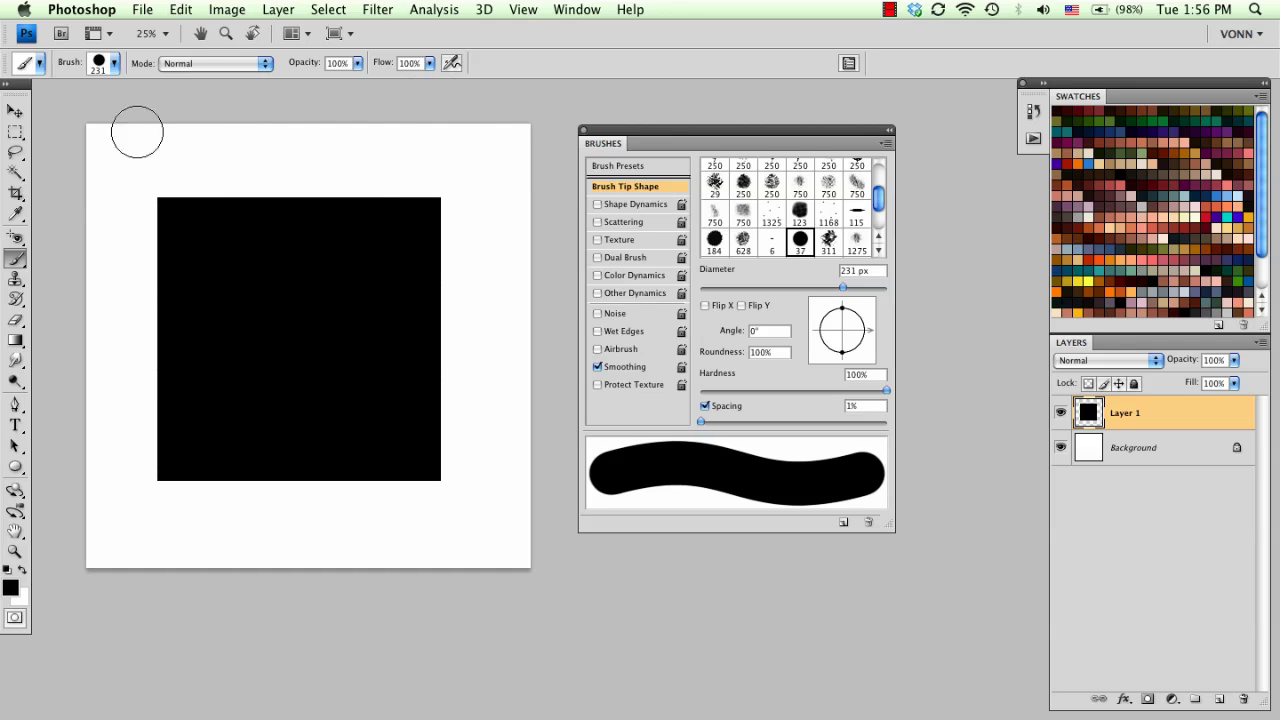
Define a new brush from the black square and shrink it to 155 px
{"action": "left_click", "coordinate": [182, 11]}
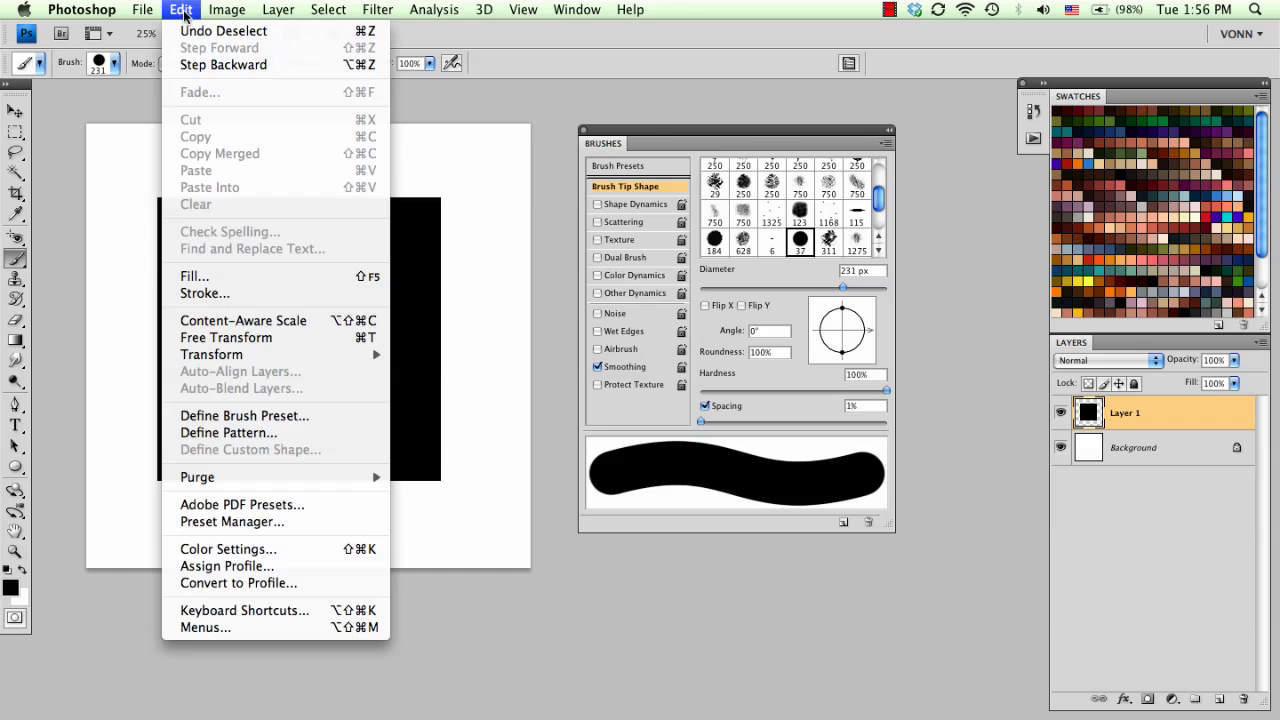
{"action": "left_click", "coordinate": [278, 418]}
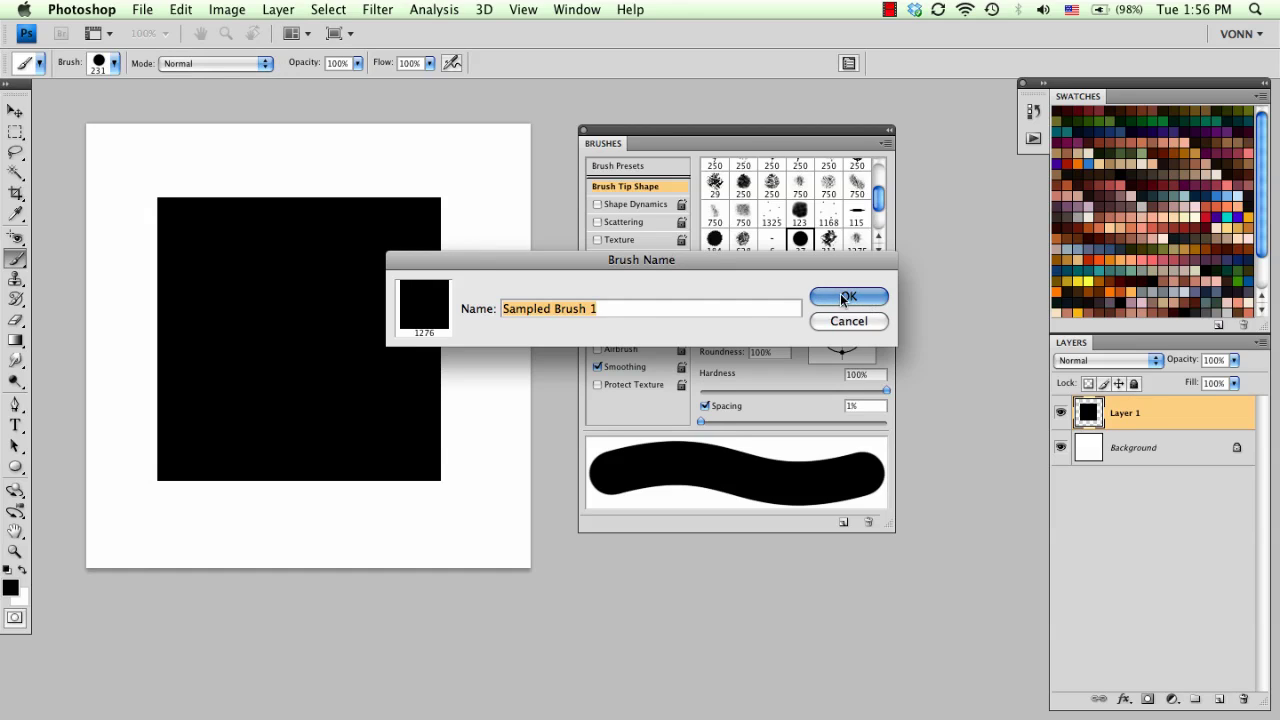
{"action": "left_click", "coordinate": [866, 298]}
{"action": "left_click", "coordinate": [114, 63]}
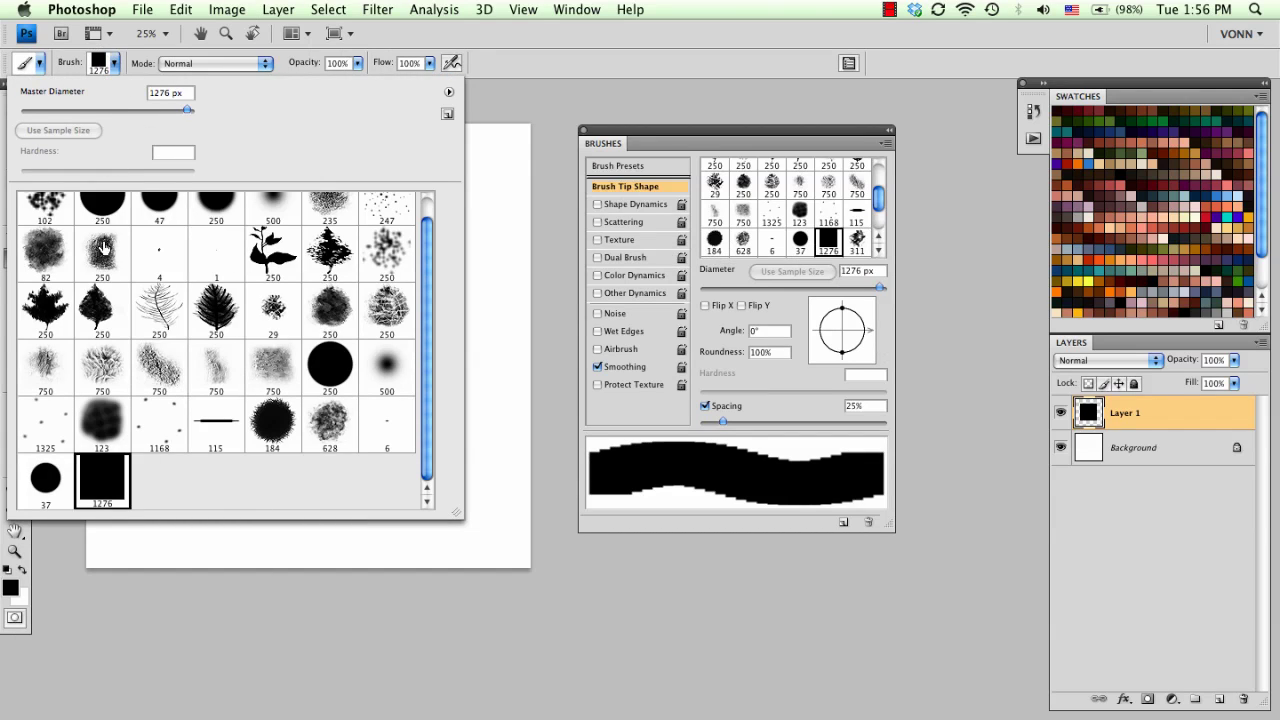
{"action": "mouse_move", "coordinate": [433, 430]}
{"action": "left_mouse_down"}
{"action": "mouse_move", "coordinate": [423, 343]}
{"action": "mouse_move", "coordinate": [428, 403]}
{"action": "left_mouse_up"}
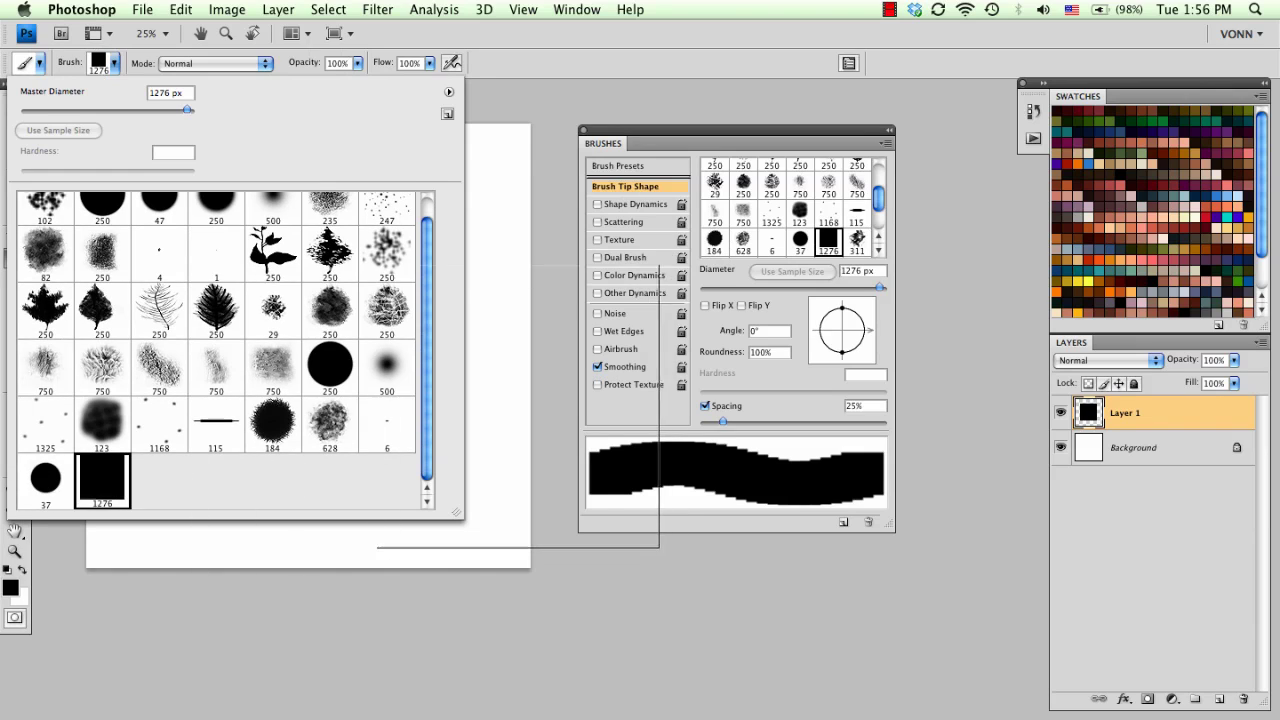
{"action": "left_click", "coordinate": [516, 403]}
Stamp a test square, then select all, delete Layer 1's contents and deselect
{"action": "left_click", "coordinate": [298, 338]}
{"action": "key", "text": "bracketleft"}
{"action": "key", "text": "bracketleft"}
{"action": "key", "text": "bracketleft"}
{"action": "key", "text": "bracketleft"}
{"action": "key", "text": "bracketleft"}
{"action": "key", "text": "bracketleft"}
{"action": "key", "text": "bracketleft"}
{"action": "key", "text": "bracketleft"}
{"action": "key", "text": "bracketleft"}
{"action": "key", "text": "bracketleft"}
{"action": "key", "text": "bracketleft"}
{"action": "key", "text": "bracketleft"}
{"action": "key", "text": "super+z"}
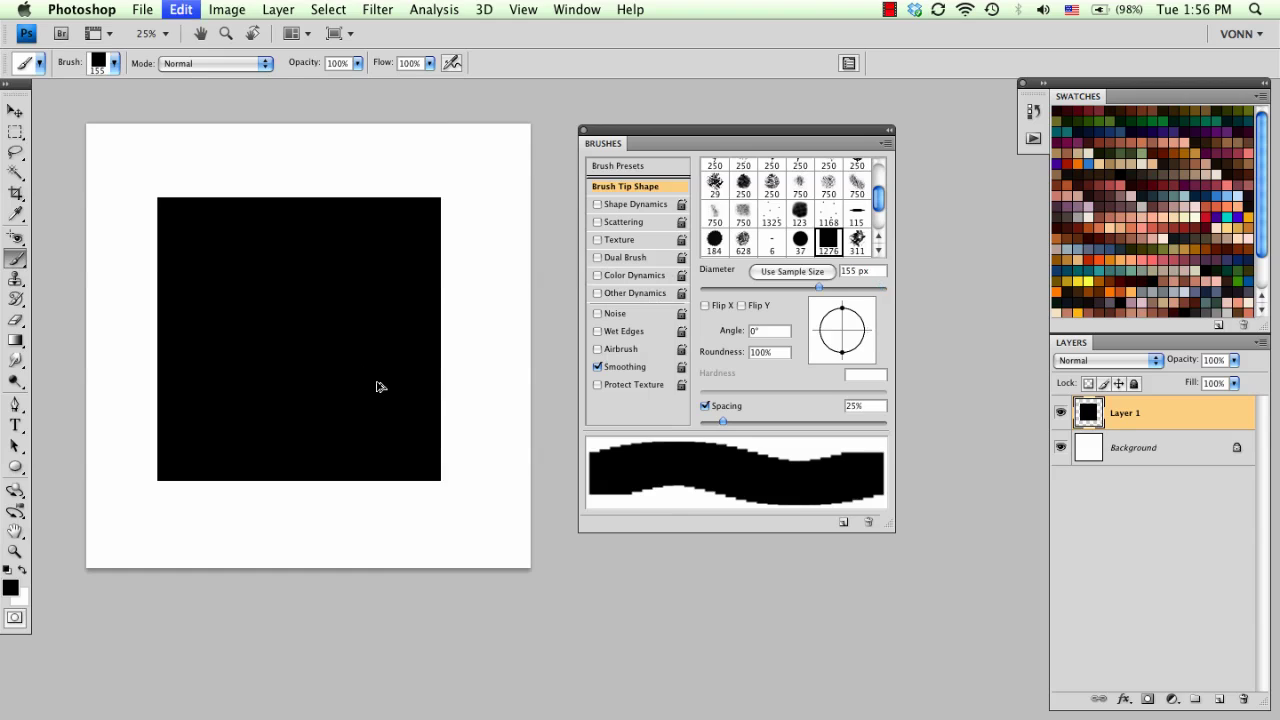
{"action": "key", "text": "Delete"}
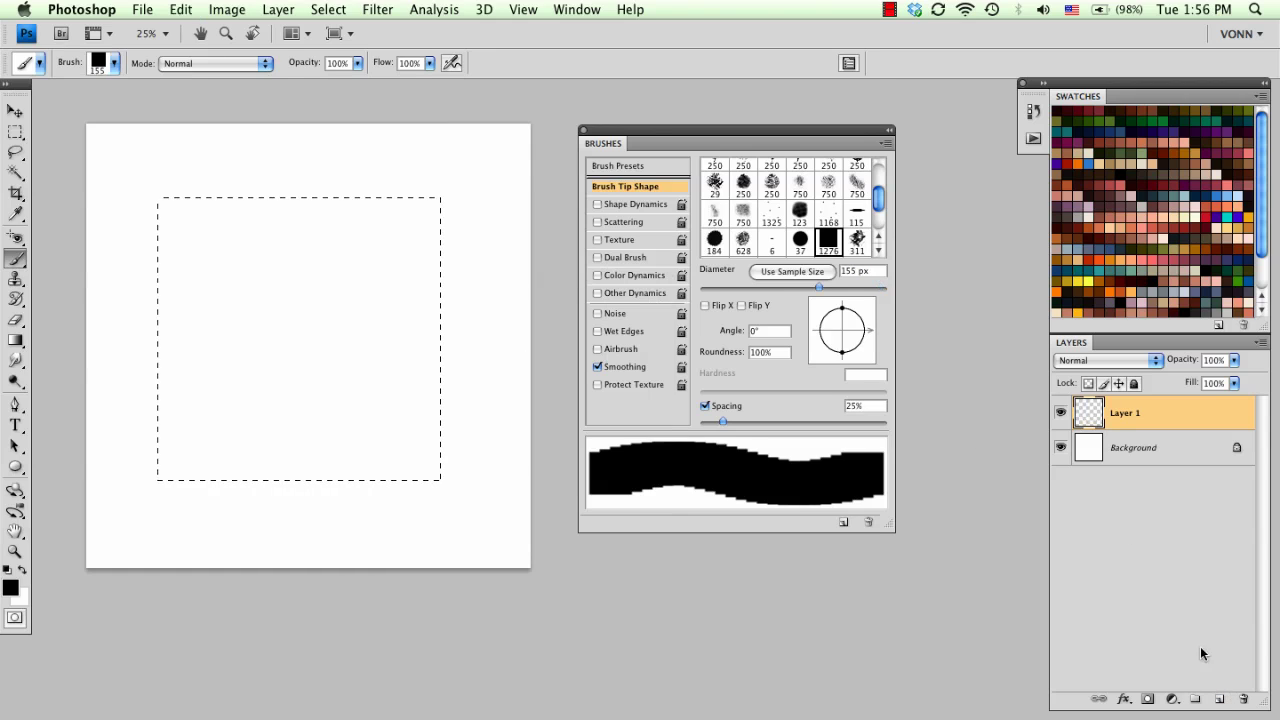
{"action": "key", "text": "super+d"}
Raise the square brush's spacing to 200%, testing and undoing strokes along the way
{"action": "mouse_move", "coordinate": [219, 157]}
{"action": "left_mouse_down"}
{"action": "mouse_move", "coordinate": [222, 189]}
{"action": "mouse_move", "coordinate": [185, 271]}
{"action": "mouse_move", "coordinate": [254, 348]}
{"action": "mouse_move", "coordinate": [375, 324]}
{"action": "mouse_move", "coordinate": [413, 448]}
{"action": "mouse_move", "coordinate": [451, 289]}
{"action": "mouse_move", "coordinate": [274, 246]}
{"action": "mouse_move", "coordinate": [283, 455]}
{"action": "mouse_move", "coordinate": [214, 460]}
{"action": "left_mouse_up"}
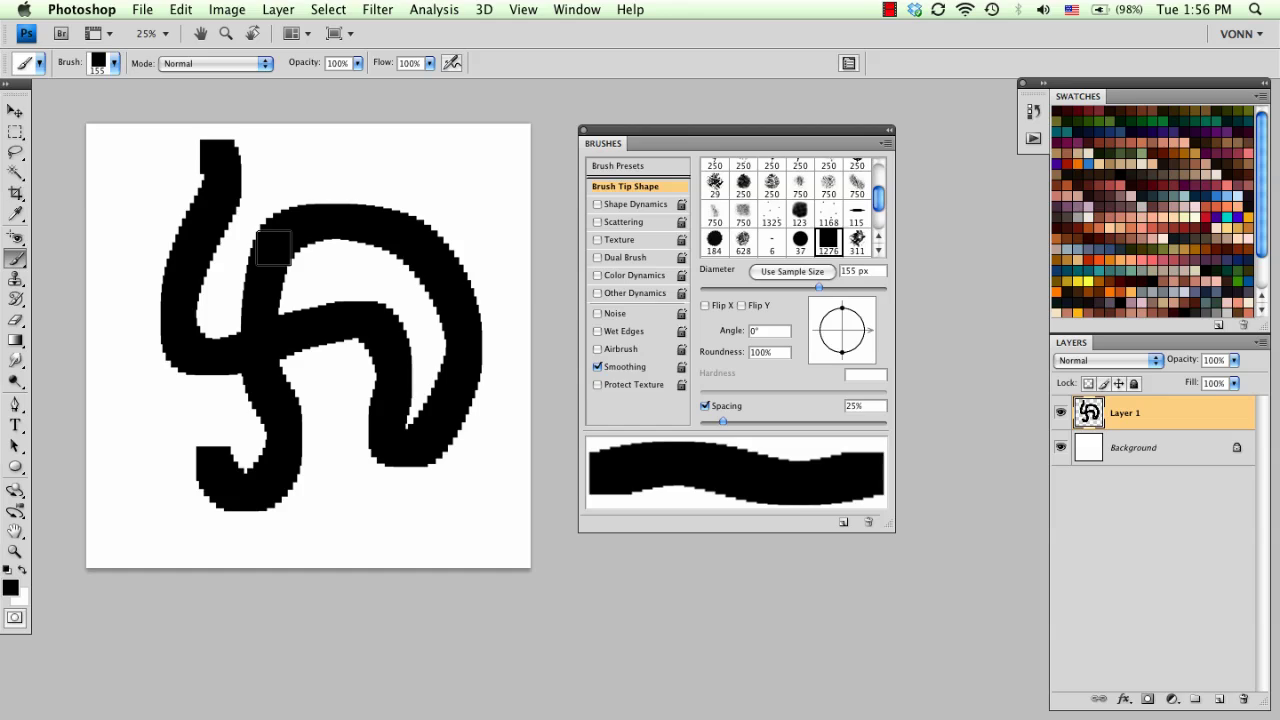
{"action": "key", "text": "super+z"}
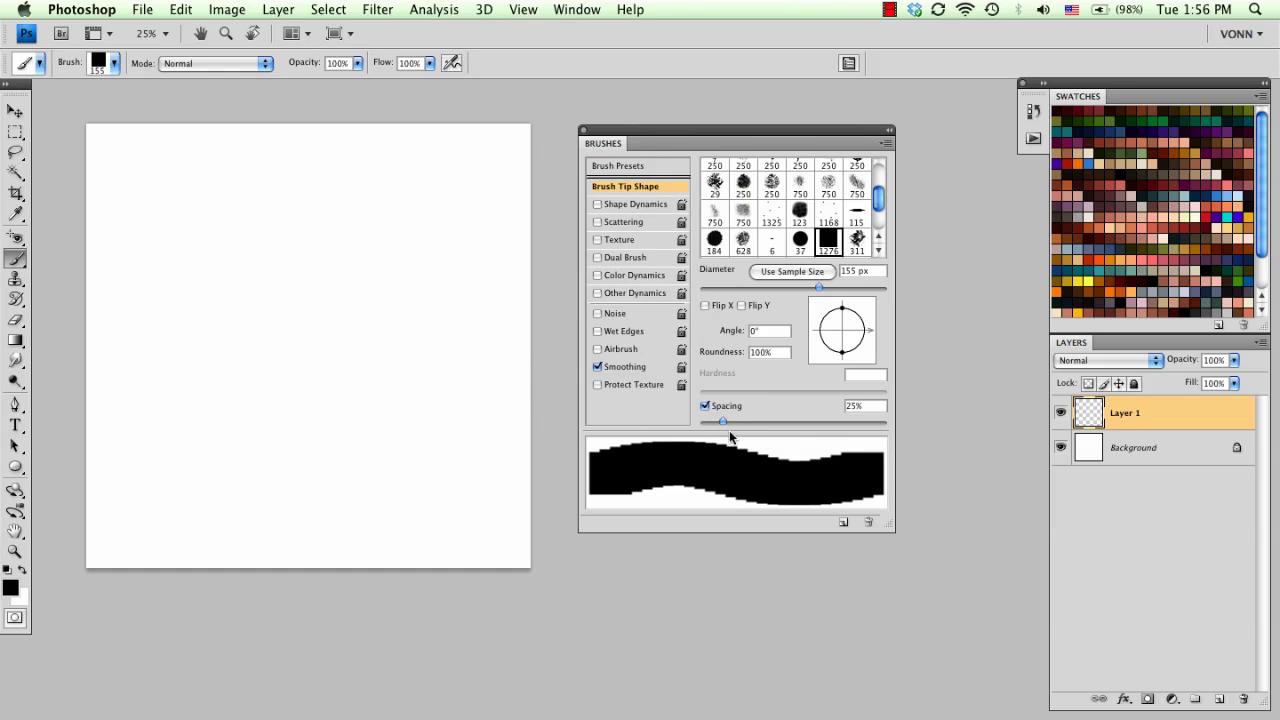
{"action": "left_click_drag", "start_coordinate": [723, 421], "coordinate": [840, 423]}
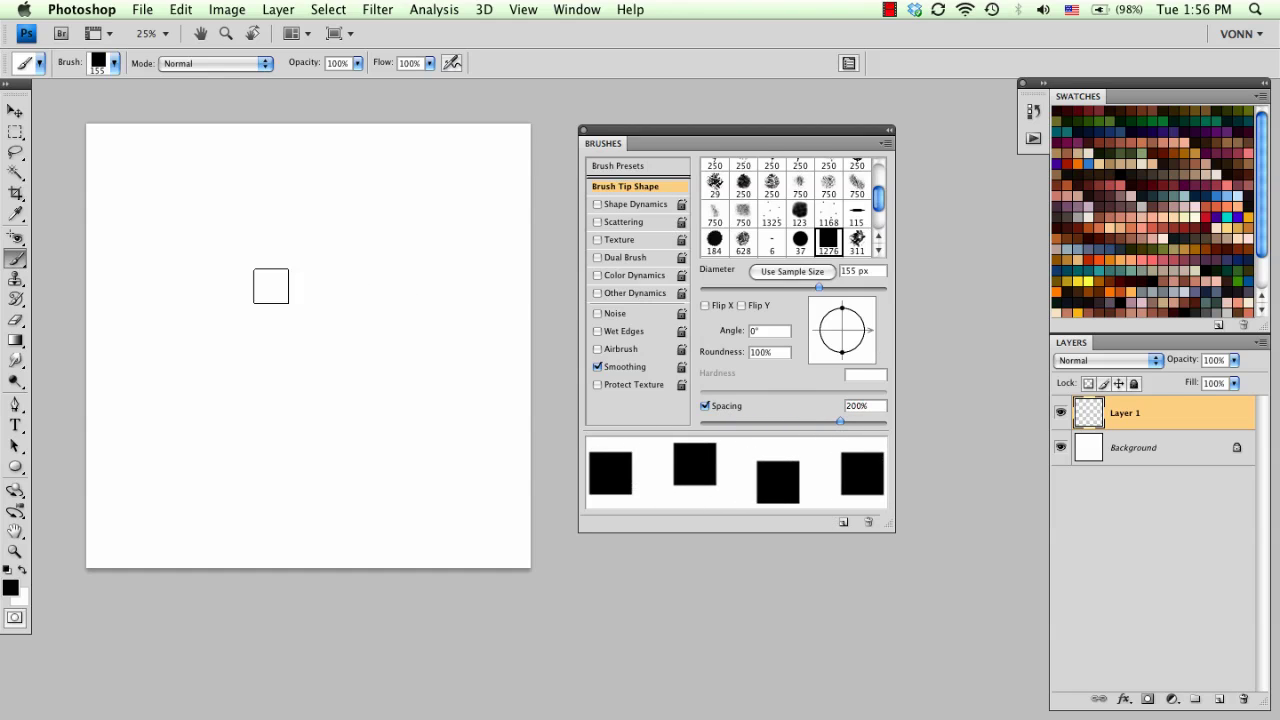
{"action": "mouse_move", "coordinate": [229, 189]}
{"action": "left_mouse_down"}
{"action": "mouse_move", "coordinate": [211, 274]}
{"action": "mouse_move", "coordinate": [437, 514]}
{"action": "left_mouse_up"}
{"action": "key", "text": "super+z"}
Shrink the brush to 72 px, paint test lines of spaced squares, then undo them
{"action": "key", "text": "bracketleft"}
{"action": "key", "text": "bracketleft"}
{"action": "key", "text": "bracketleft"}
{"action": "key", "text": "bracketleft"}
{"action": "key", "text": "bracketleft"}
{"action": "key", "text": "bracketleft"}
{"action": "key", "text": "bracketleft"}
{"action": "key", "text": "bracketleft"}
{"action": "mouse_move", "coordinate": [314, 172]}
{"action": "left_mouse_down"}
{"action": "mouse_move", "coordinate": [347, 541]}
{"action": "mouse_move", "coordinate": [208, 386]}
{"action": "mouse_move", "coordinate": [140, 341]}
{"action": "left_mouse_up"}
{"action": "mouse_move", "coordinate": [147, 330]}
{"action": "left_mouse_down"}
{"action": "mouse_move", "coordinate": [428, 345]}
{"action": "mouse_move", "coordinate": [500, 350]}
{"action": "left_mouse_up"}
{"action": "left_click", "coordinate": [189, 167], "text": "shift"}
{"action": "mouse_move", "coordinate": [189, 167]}
{"action": "left_mouse_down"}
{"action": "mouse_move", "coordinate": [214, 314]}
{"action": "mouse_move", "coordinate": [196, 465]}
{"action": "left_mouse_up"}
{"action": "key", "text": "alt+super+z"}
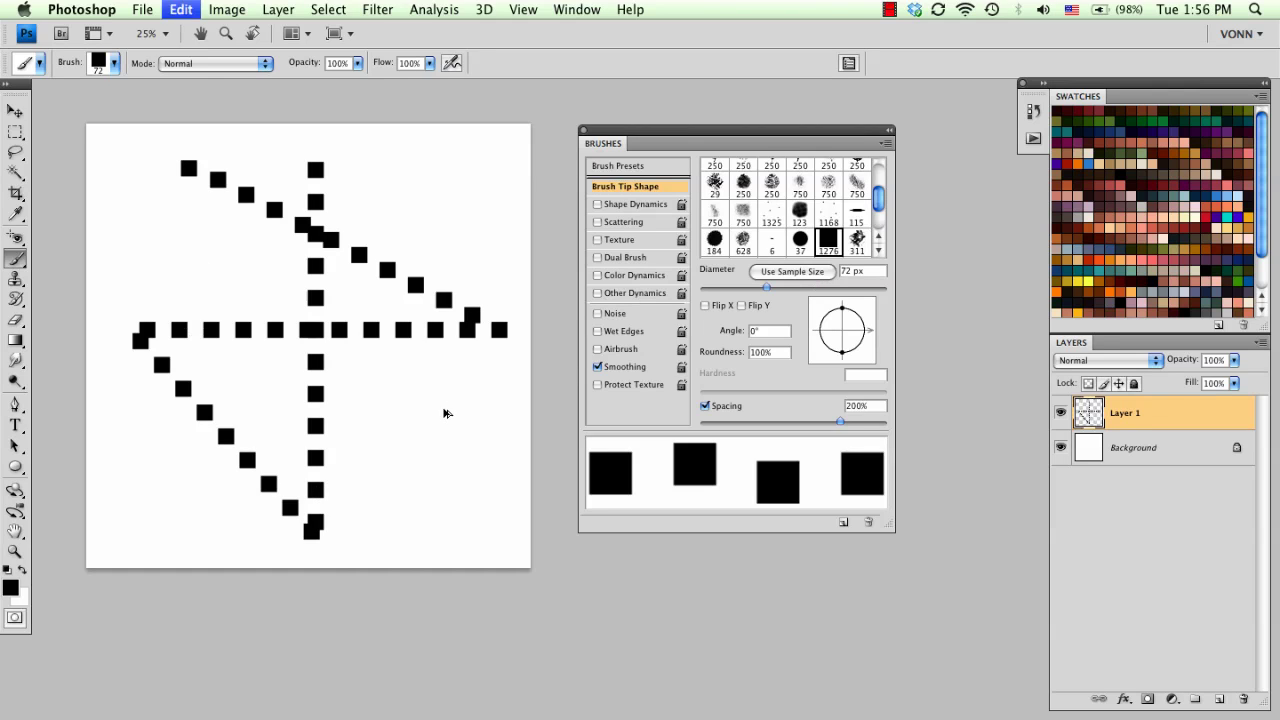
{"action": "key", "text": "alt+super+z"}
{"action": "key", "text": "alt+super+z"}
{"action": "key", "text": "alt+super+z"}
{"action": "key", "text": "alt+super+z"}
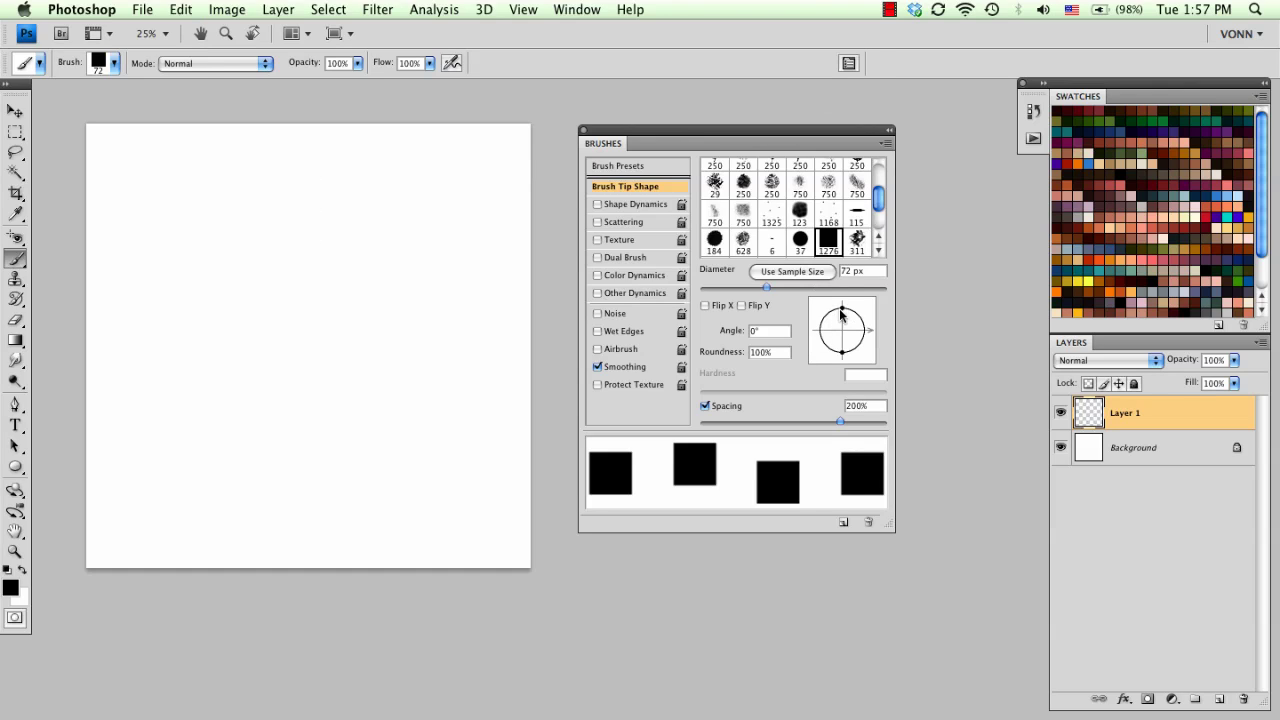
Flatten the tip to 36% roundness and keep one horizontal dashed line across the canvas
{"action": "left_click_drag", "start_coordinate": [840, 313], "coordinate": [842, 322]}
{"action": "mouse_move", "coordinate": [124, 312]}
{"action": "left_mouse_down"}
{"action": "mouse_move", "coordinate": [315, 300]}
{"action": "mouse_move", "coordinate": [487, 329]}
{"action": "mouse_move", "coordinate": [540, 390]}
{"action": "left_mouse_up"}
{"action": "key", "text": "alt+super+z"}
{"action": "left_click_drag", "start_coordinate": [80, 283], "coordinate": [545, 283]}
{"action": "mouse_move", "coordinate": [80, 376]}
{"action": "left_mouse_down"}
{"action": "mouse_move", "coordinate": [415, 378]}
{"action": "mouse_move", "coordinate": [33, 474]}
{"action": "mouse_move", "coordinate": [543, 480]}
{"action": "mouse_move", "coordinate": [357, 562]}
{"action": "mouse_move", "coordinate": [535, 547]}
{"action": "left_mouse_up"}
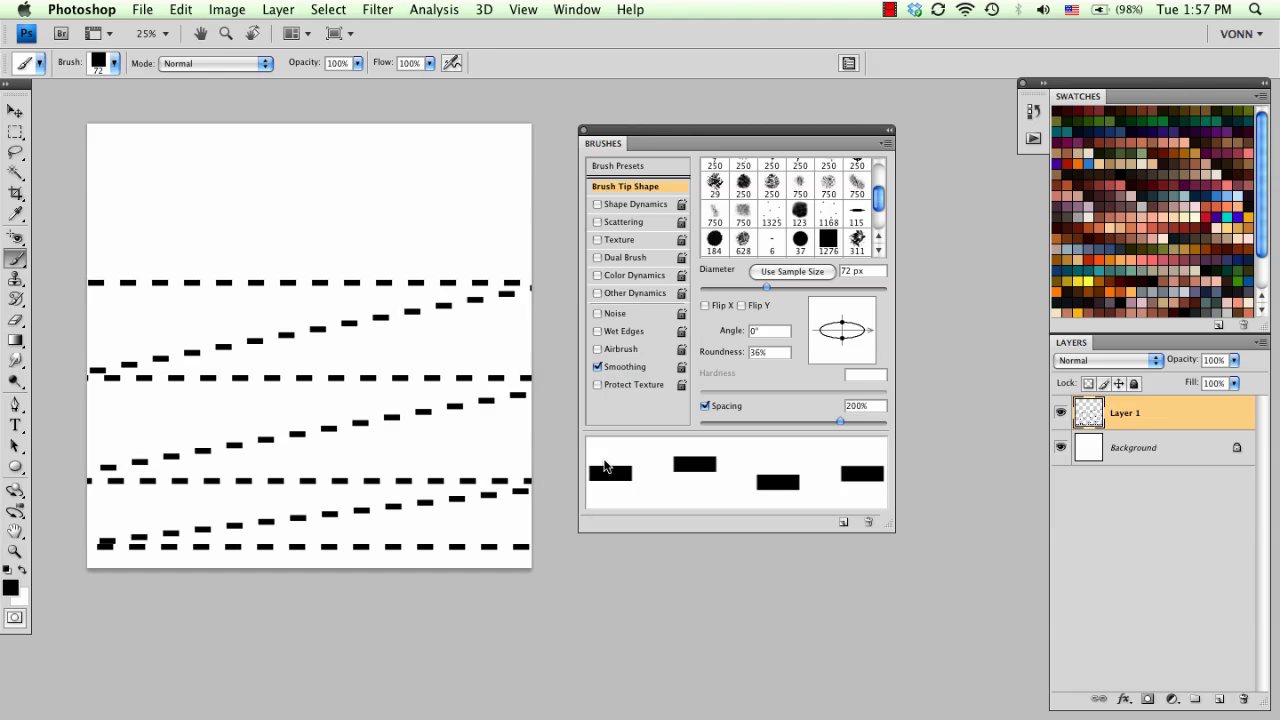
{"action": "key", "text": "alt+super+z"}
{"action": "key", "text": "alt+super+z"}
{"action": "key", "text": "alt+super+z"}
{"action": "key", "text": "alt+super+z"}
{"action": "key", "text": "alt+super+z"}
{"action": "key", "text": "alt+super+z"}
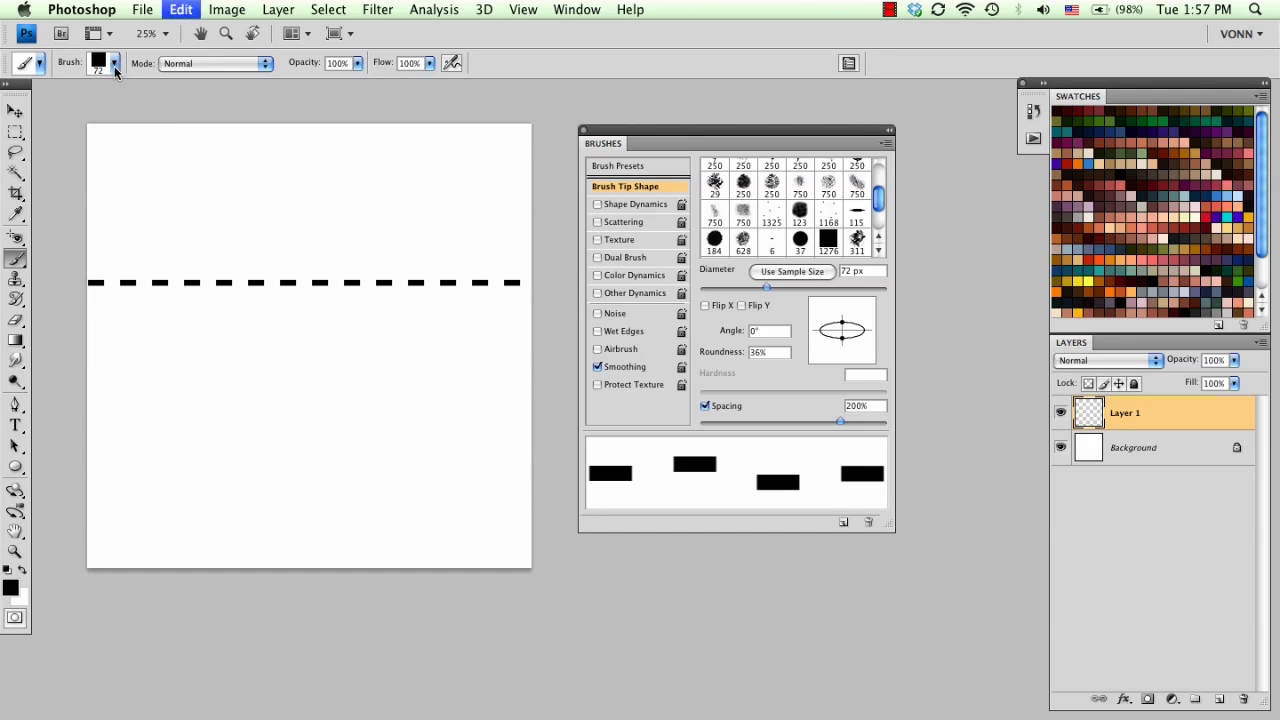
Save the current 72 px brush as a new preset named 'dashed line'
{"action": "left_click", "coordinate": [115, 63]}
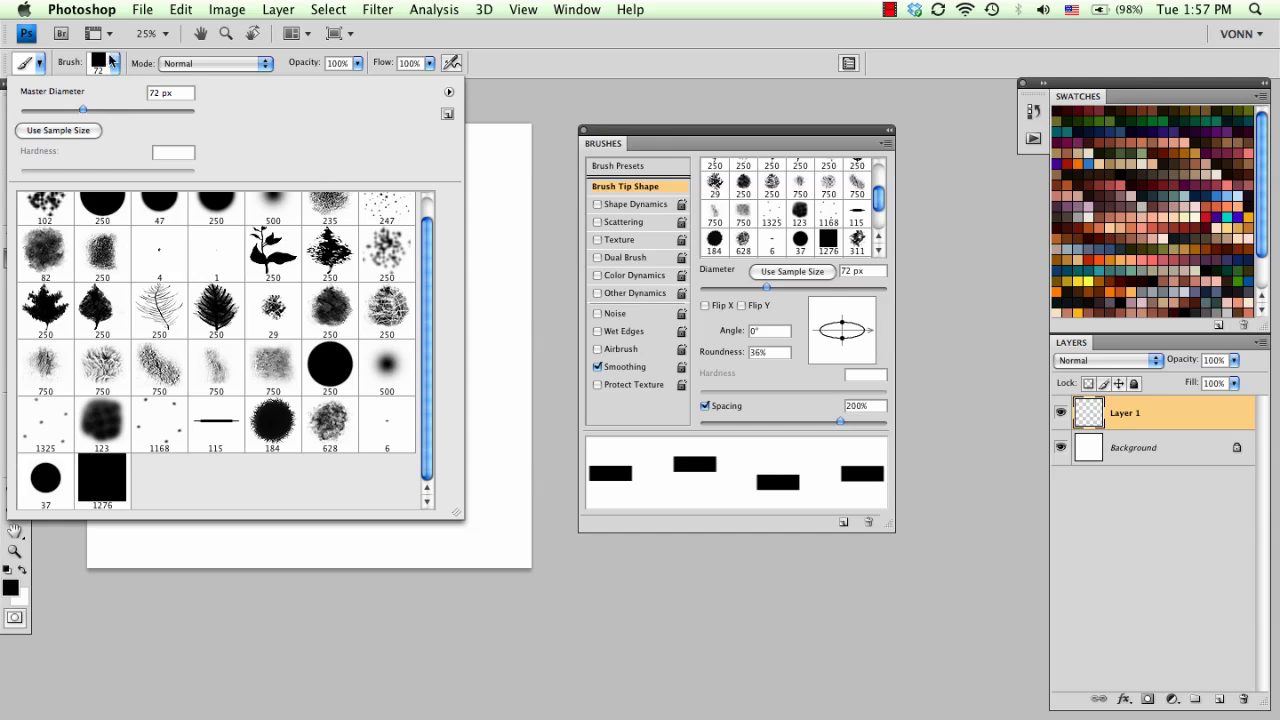
{"action": "left_click", "coordinate": [447, 116]}
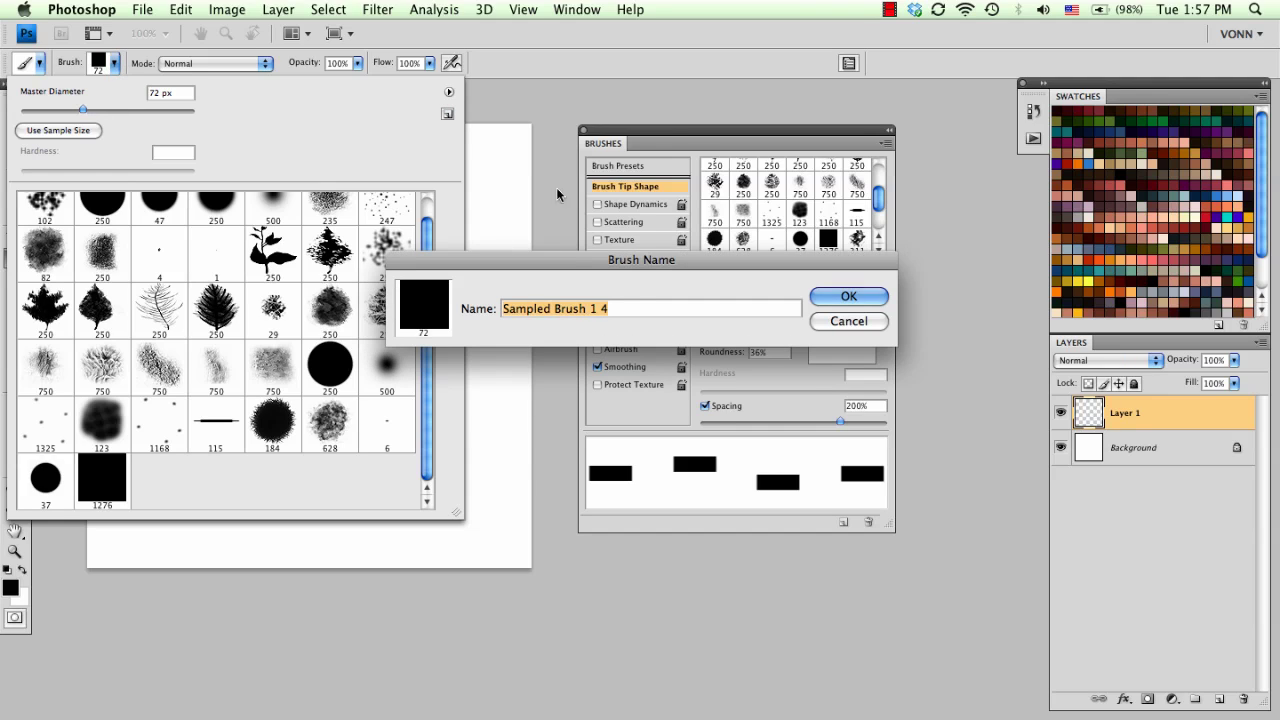
{"action": "type", "text": "dashed line"}
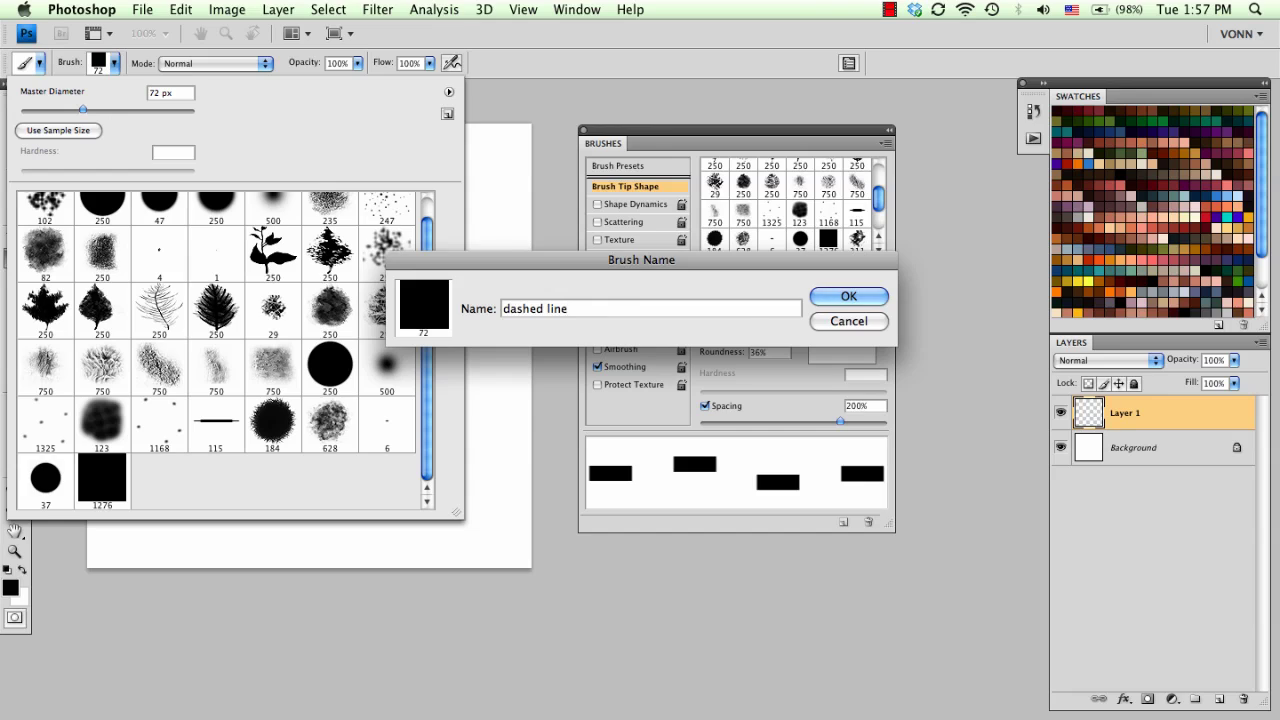
{"action": "key", "text": "Return"}
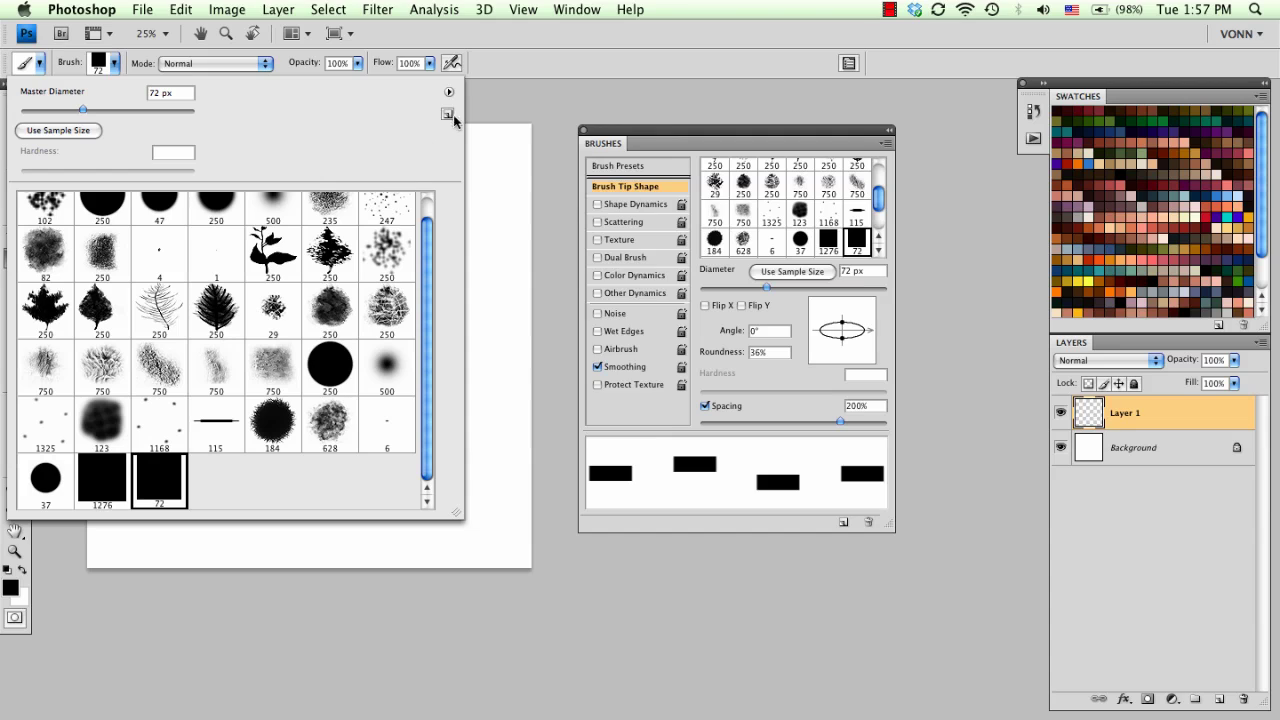
Delete the 1276 px square brush using the Preset Manager
{"action": "left_click", "coordinate": [447, 94]}
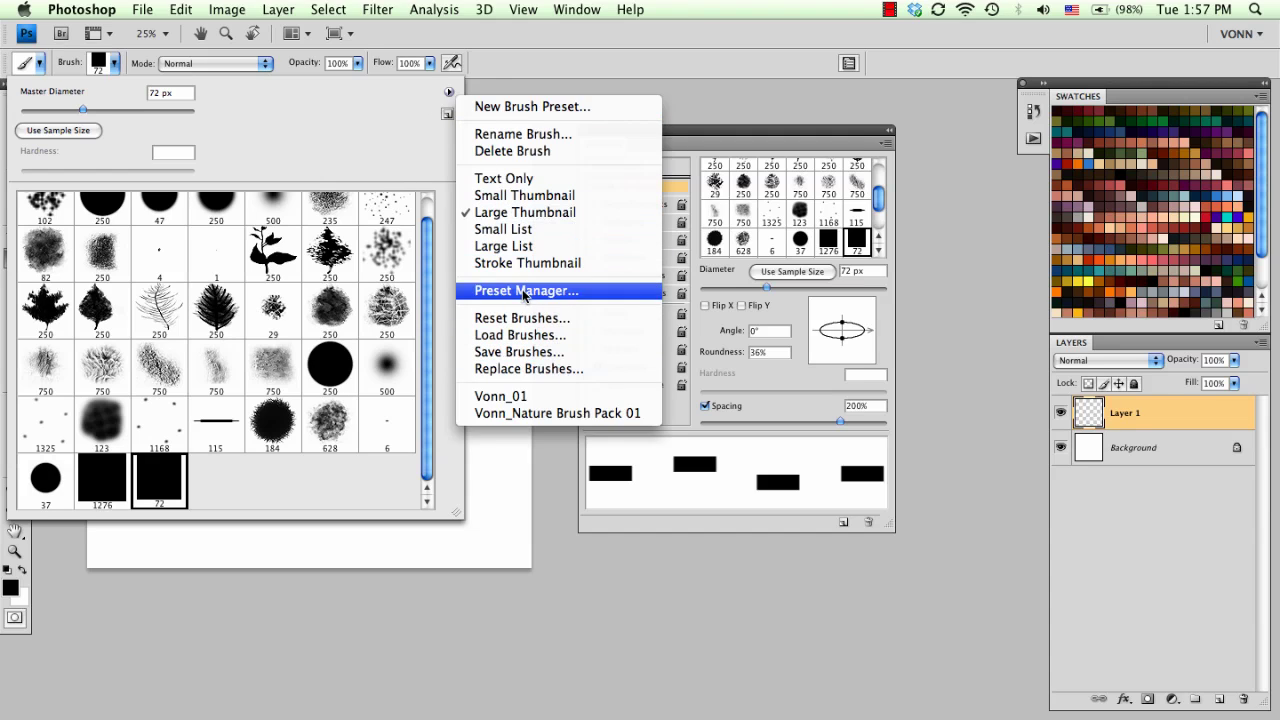
{"action": "left_click", "coordinate": [522, 291]}
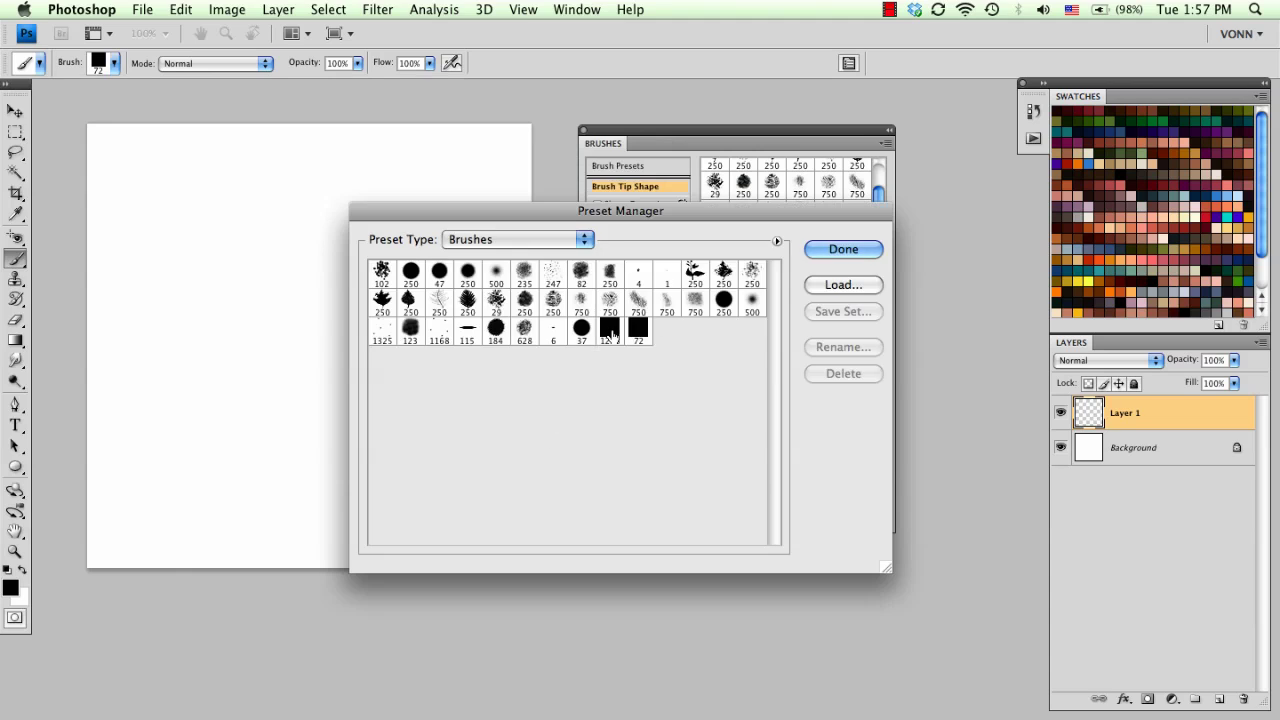
{"action": "left_click", "coordinate": [611, 334]}
{"action": "left_click", "coordinate": [830, 374]}
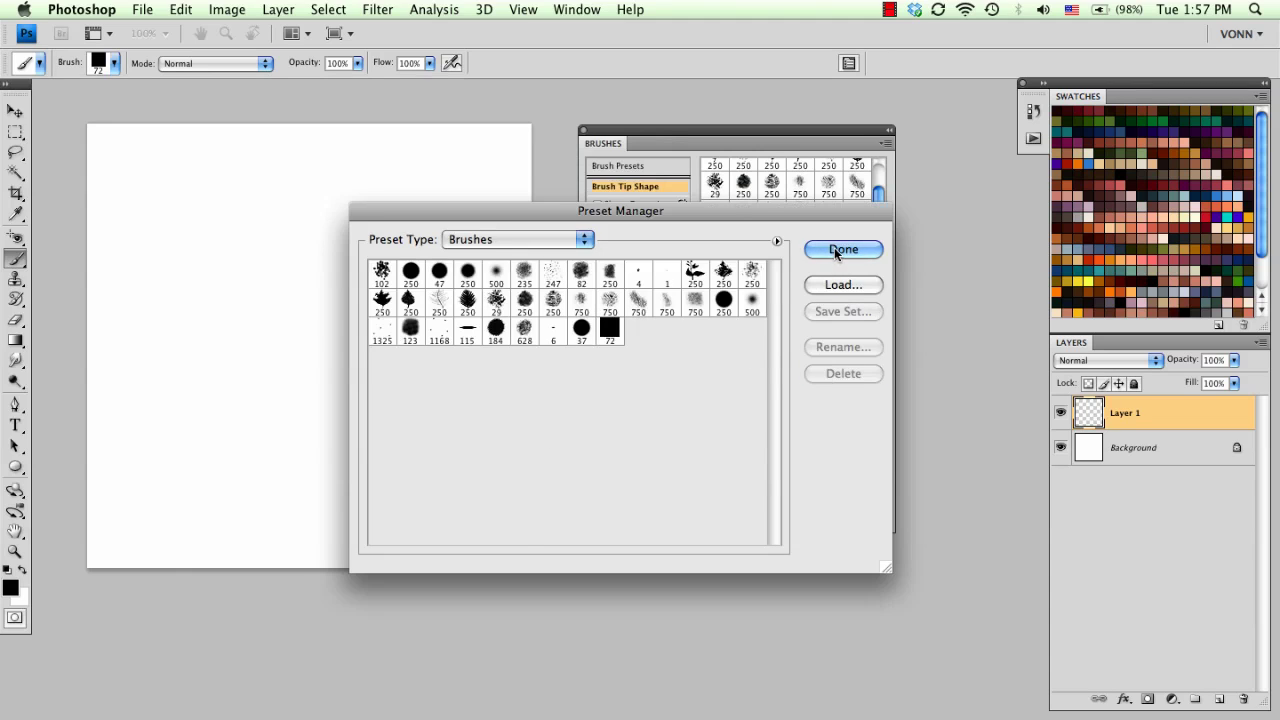
{"action": "left_click", "coordinate": [838, 252]}
Select the round 37 px brush and paint dotted strokes on the canvas
{"action": "left_click", "coordinate": [116, 66]}
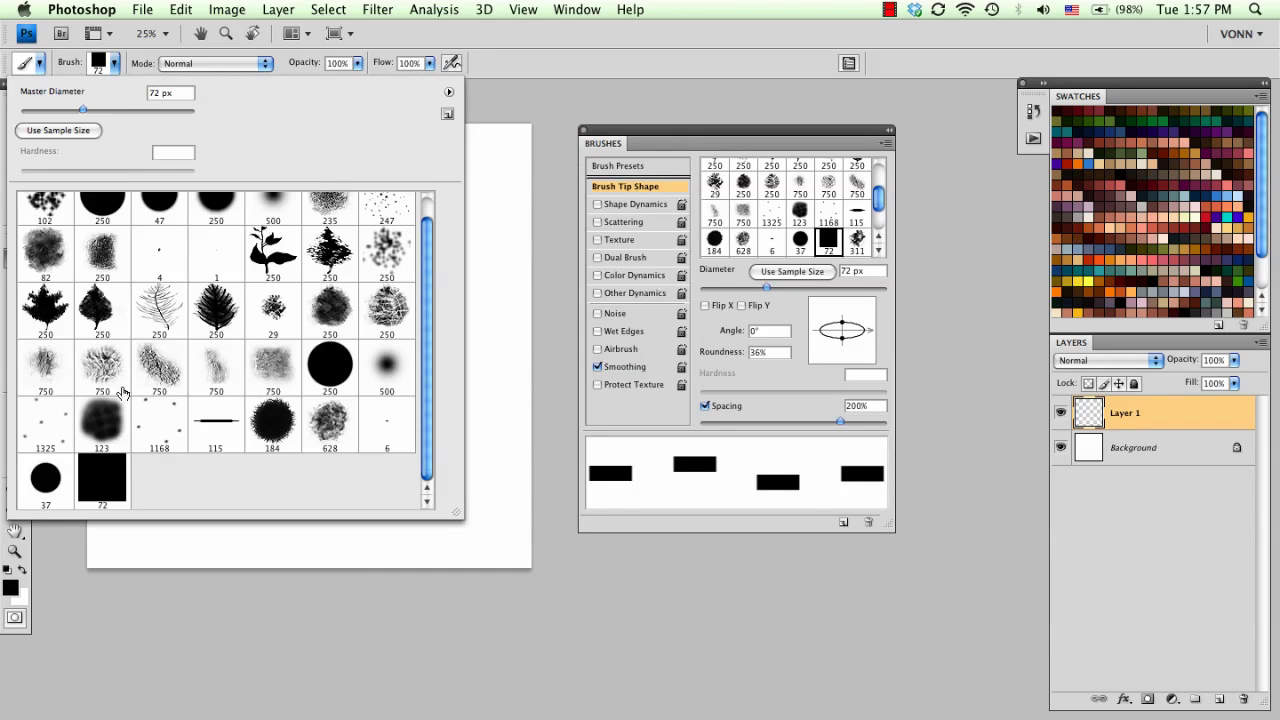
{"action": "left_click", "coordinate": [49, 555]}
{"action": "left_click", "coordinate": [505, 254]}
{"action": "left_click_drag", "start_coordinate": [494, 137], "coordinate": [478, 155]}
{"action": "mouse_move", "coordinate": [384, 221]}
{"action": "left_mouse_down"}
{"action": "mouse_move", "coordinate": [378, 336]}
{"action": "mouse_move", "coordinate": [466, 489]}
{"action": "left_mouse_up"}
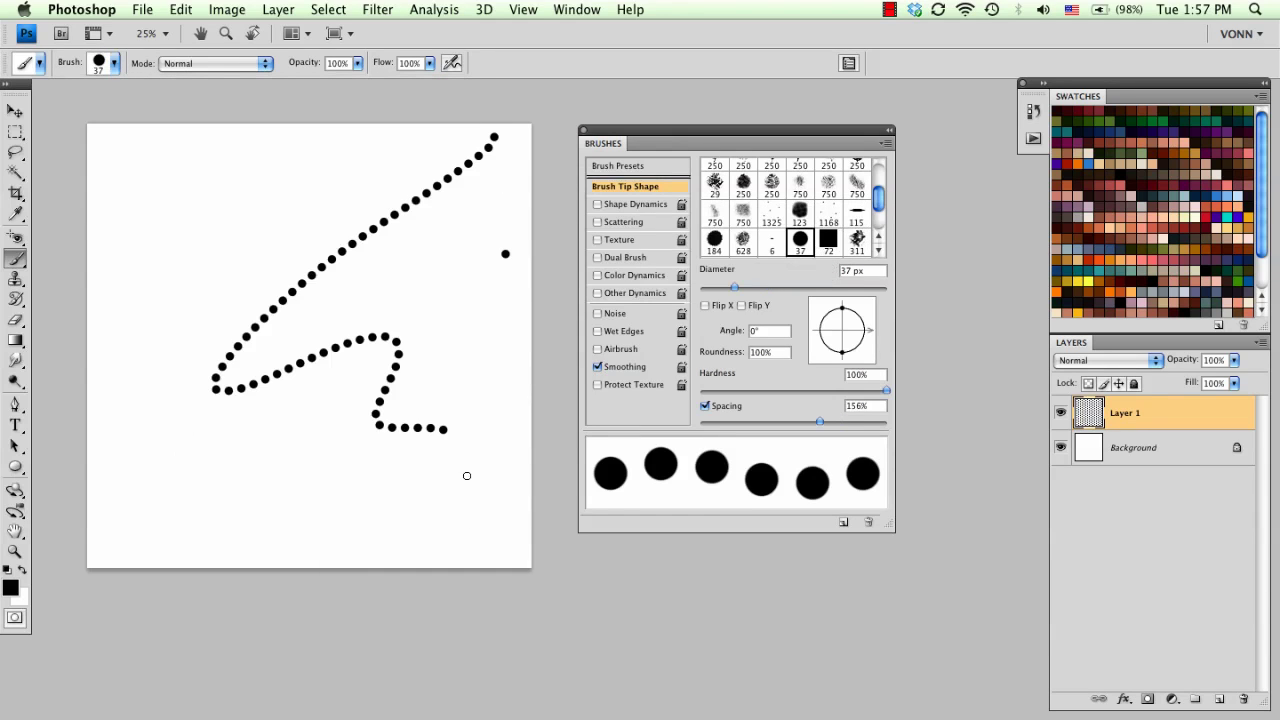
Select the 72 px dashed brush and paint several dashed strokes across the canvas
{"action": "left_click", "coordinate": [116, 63]}
{"action": "left_click", "coordinate": [102, 485]}
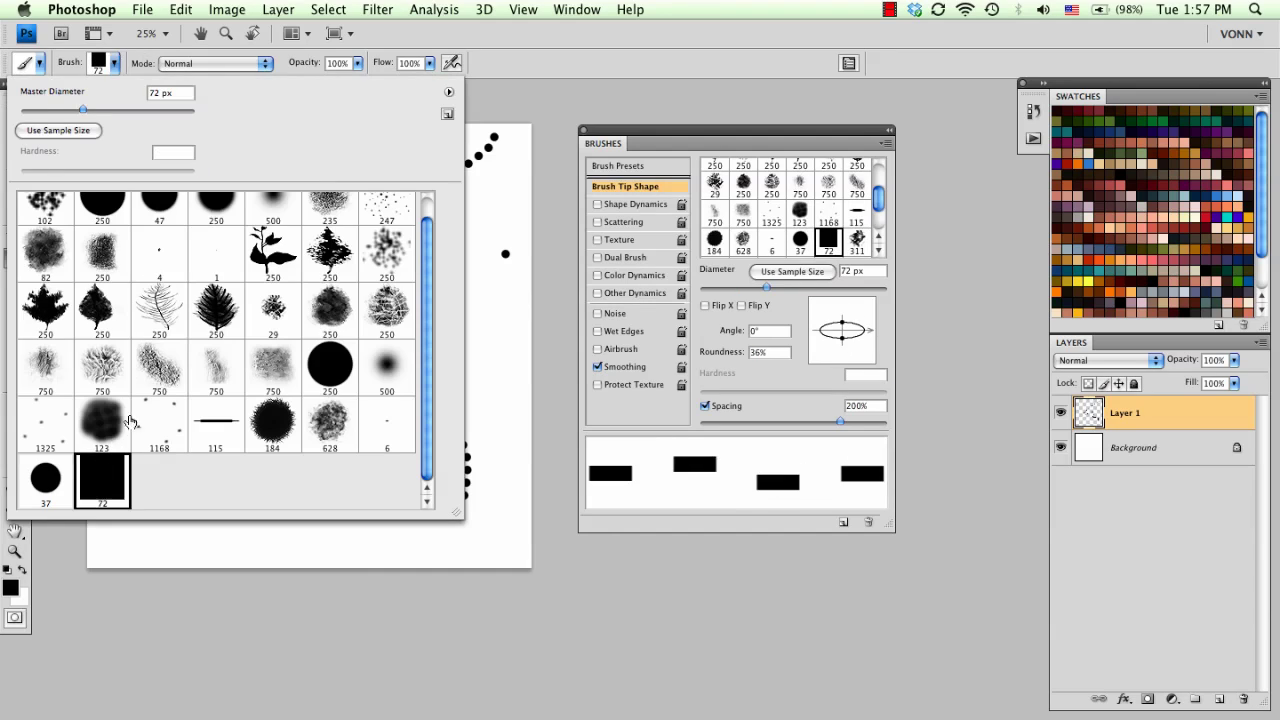
{"action": "left_click", "coordinate": [511, 188]}
{"action": "left_click_drag", "start_coordinate": [506, 190], "coordinate": [100, 245]}
{"action": "mouse_move", "coordinate": [100, 278]}
{"action": "left_mouse_down"}
{"action": "mouse_move", "coordinate": [425, 281]}
{"action": "mouse_move", "coordinate": [338, 507]}
{"action": "left_mouse_up"}
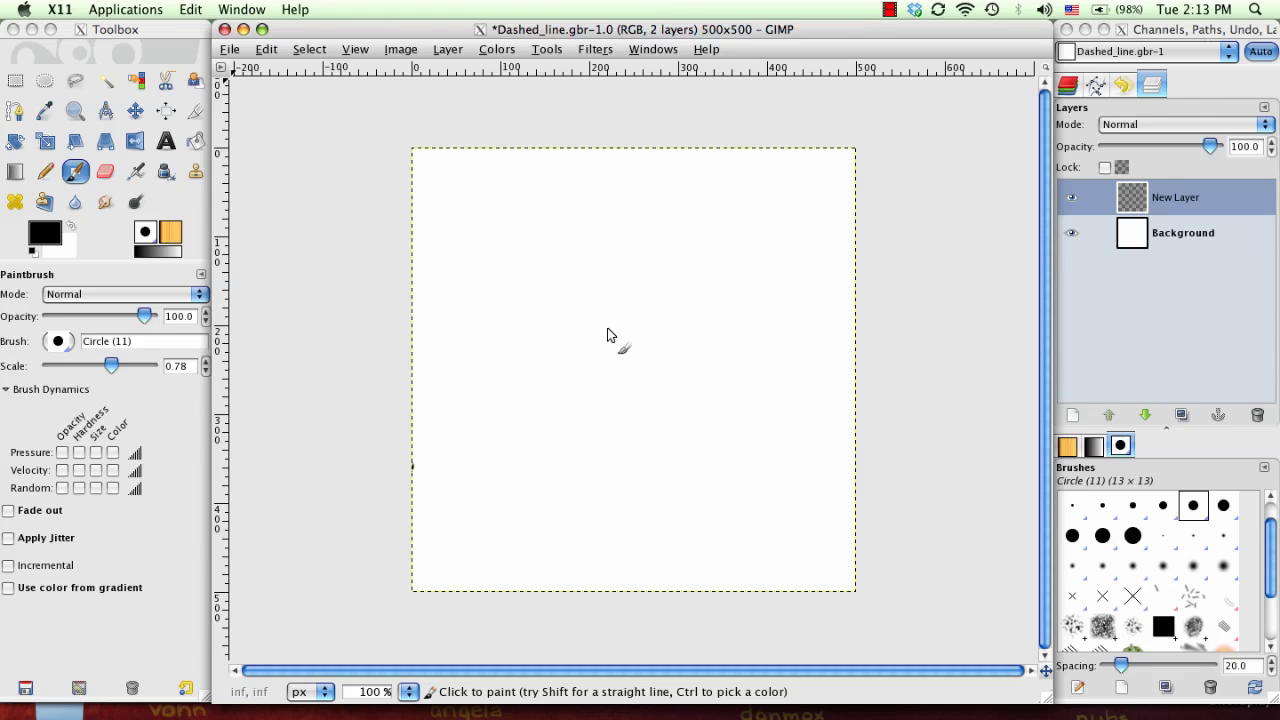
Switch to Circle (17), paint and undo a curved test stroke, then step back to Circle (11)
{"action": "key", "text": "bracketright"}
{"action": "key", "text": "bracketright"}
{"action": "key", "text": "bracketright"}
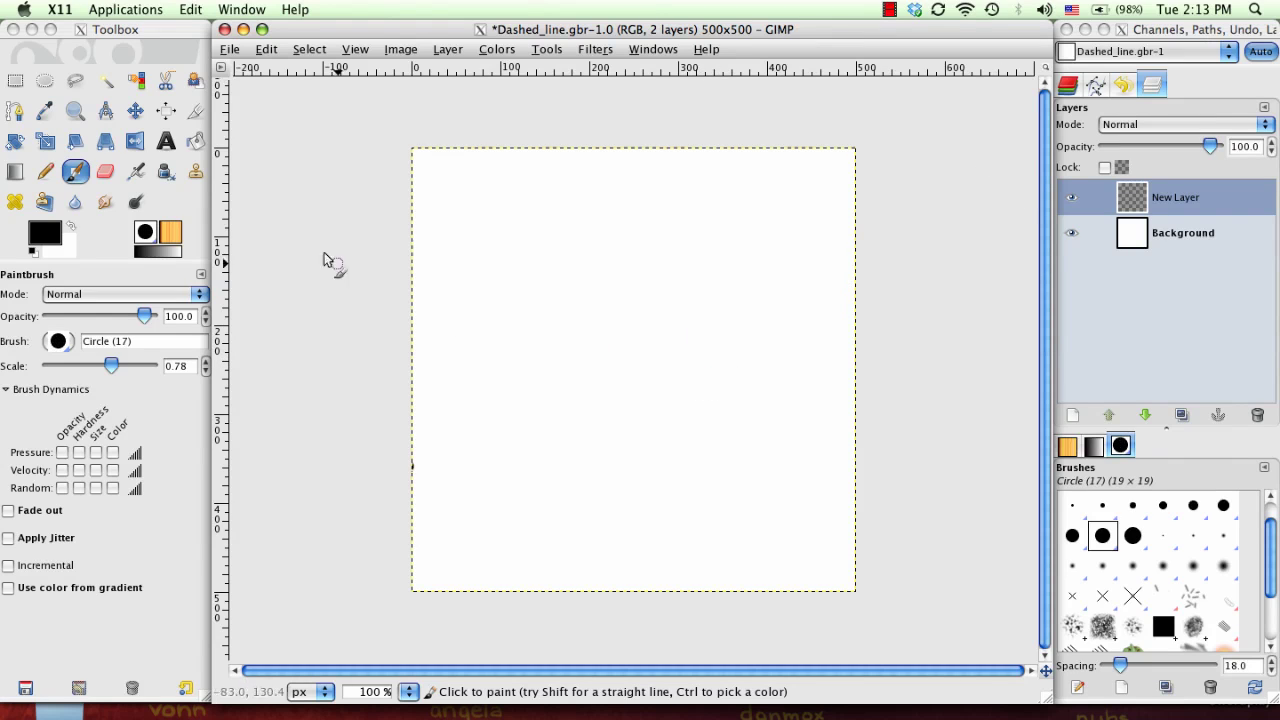
{"action": "left_click", "coordinate": [80, 177]}
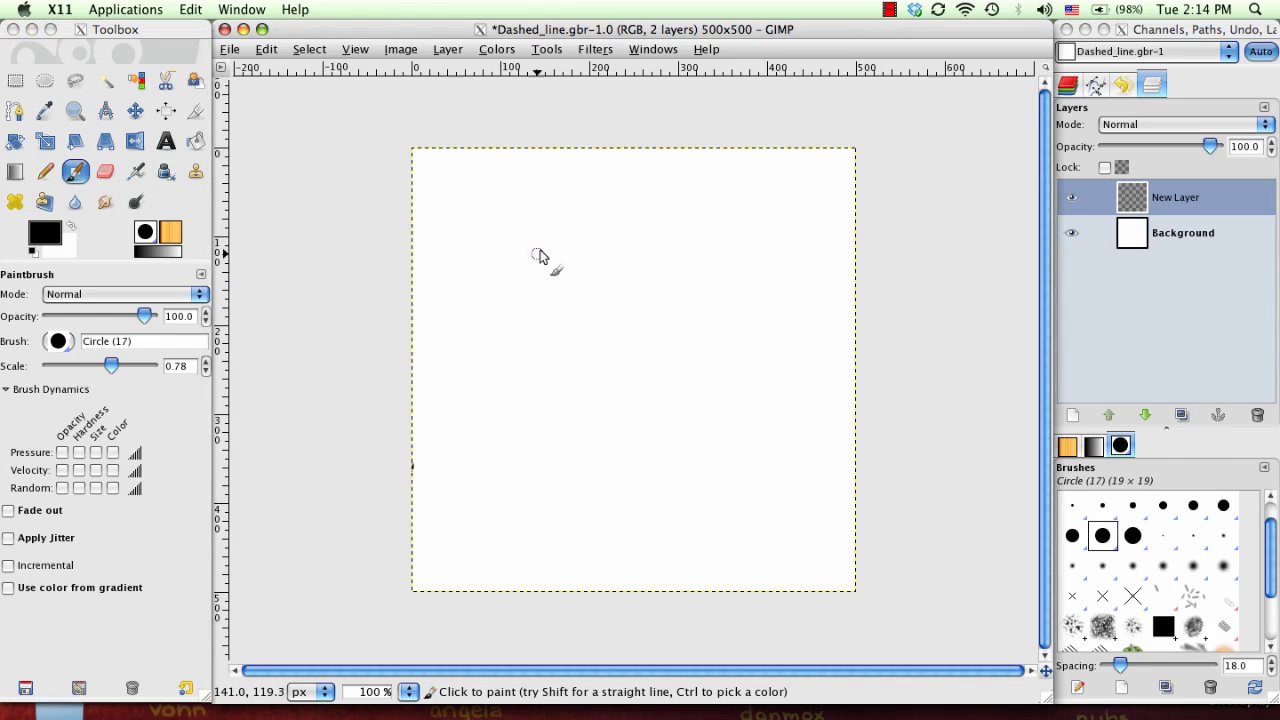
{"action": "mouse_move", "coordinate": [590, 188]}
{"action": "left_mouse_down"}
{"action": "mouse_move", "coordinate": [520, 288]}
{"action": "mouse_move", "coordinate": [628, 328]}
{"action": "mouse_move", "coordinate": [673, 441]}
{"action": "mouse_move", "coordinate": [778, 535]}
{"action": "left_mouse_up"}
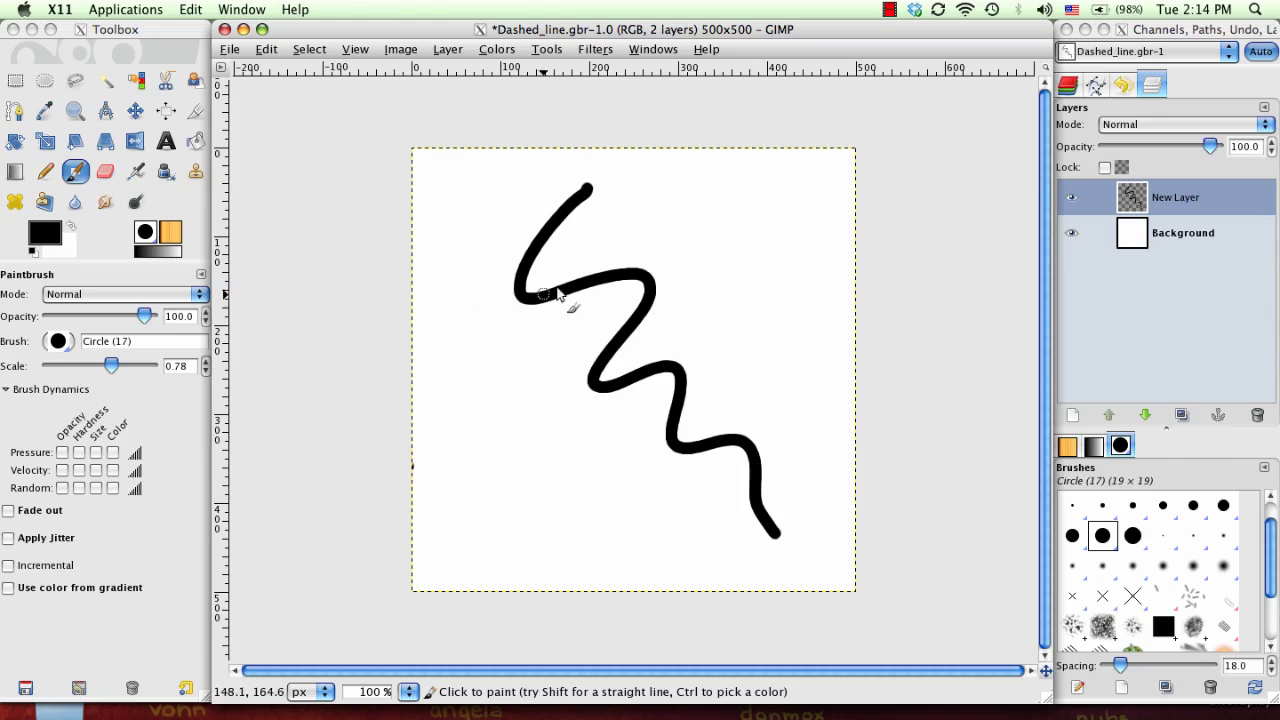
{"action": "key", "text": "ctrl+z"}
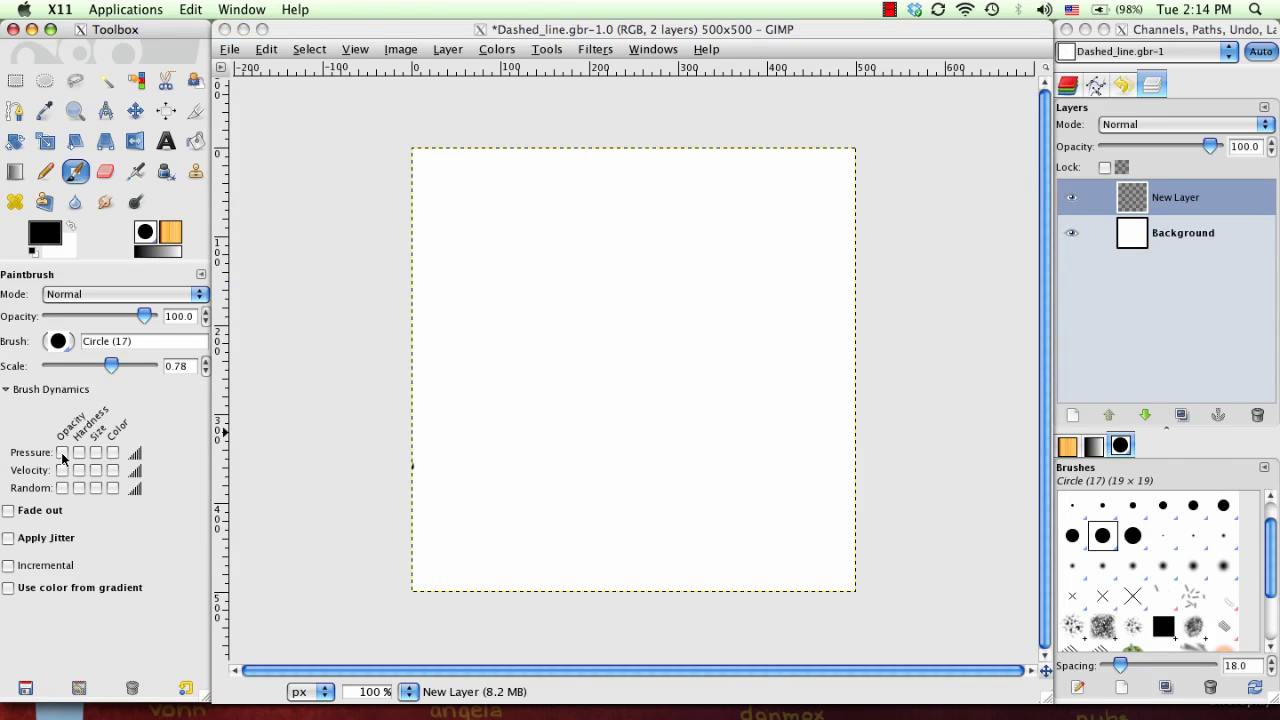
{"action": "key", "text": "bracketleft"}
{"action": "key", "text": "bracketleft"}
{"action": "key", "text": "bracketleft"}
Return to Circle (17), set spacing to about 151, and test then undo a dotted stroke
{"action": "key", "text": "bracketright"}
{"action": "key", "text": "bracketright"}
{"action": "key", "text": "bracketright"}
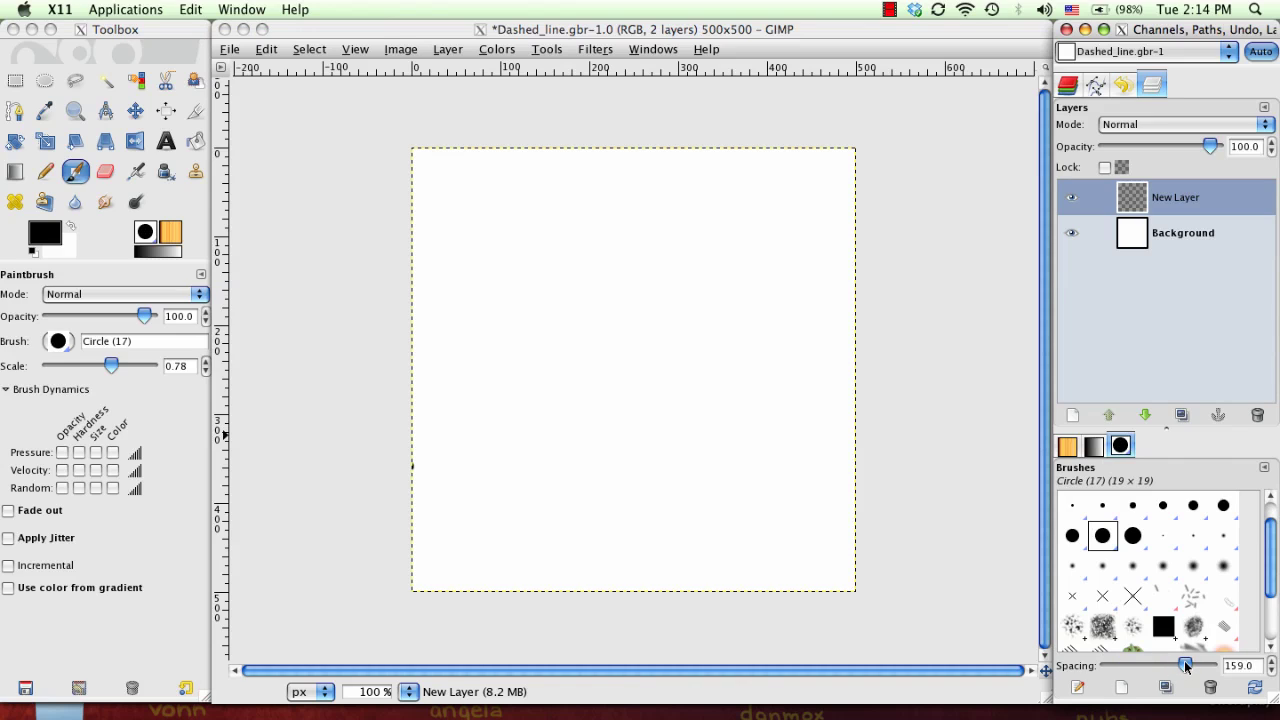
{"action": "left_click_drag", "start_coordinate": [1181, 665], "coordinate": [1178, 665]}
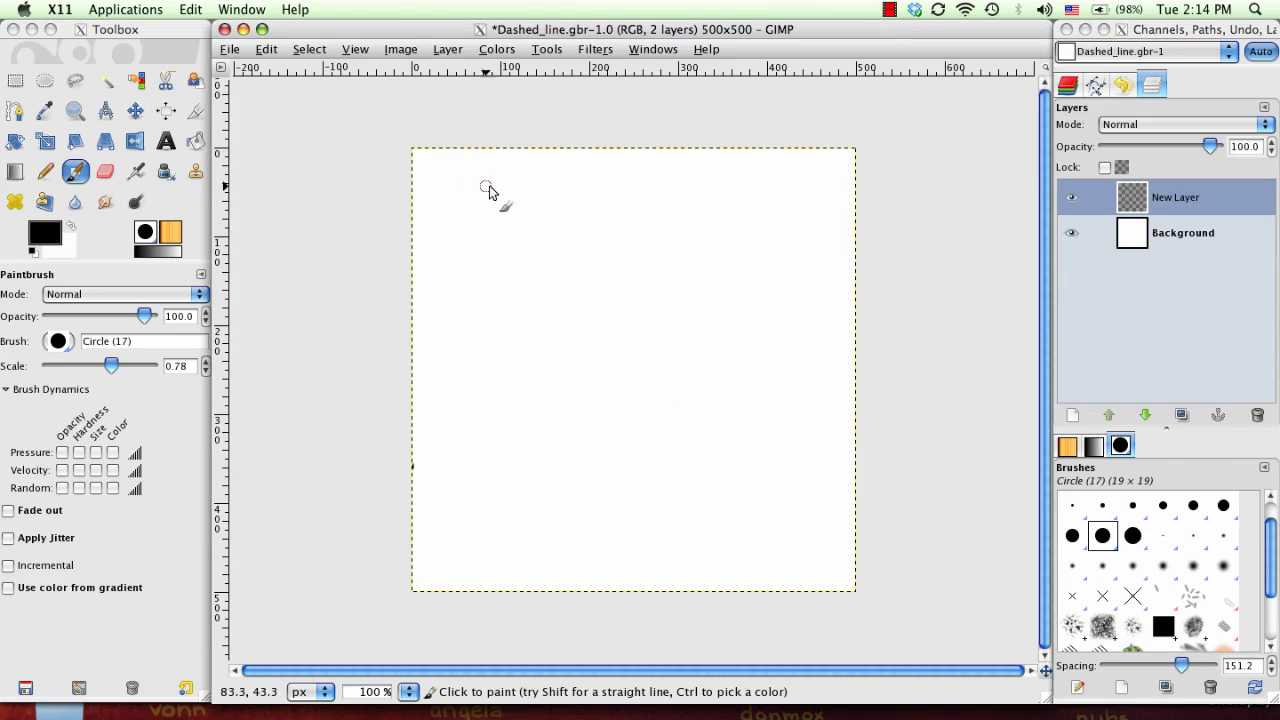
{"action": "mouse_move", "coordinate": [440, 166]}
{"action": "left_mouse_down"}
{"action": "mouse_move", "coordinate": [549, 396]}
{"action": "mouse_move", "coordinate": [669, 468]}
{"action": "mouse_move", "coordinate": [802, 580]}
{"action": "mouse_move", "coordinate": [440, 574]}
{"action": "mouse_move", "coordinate": [849, 366]}
{"action": "mouse_move", "coordinate": [690, 356]}
{"action": "left_mouse_up"}
{"action": "key", "text": "ctrl+z"}
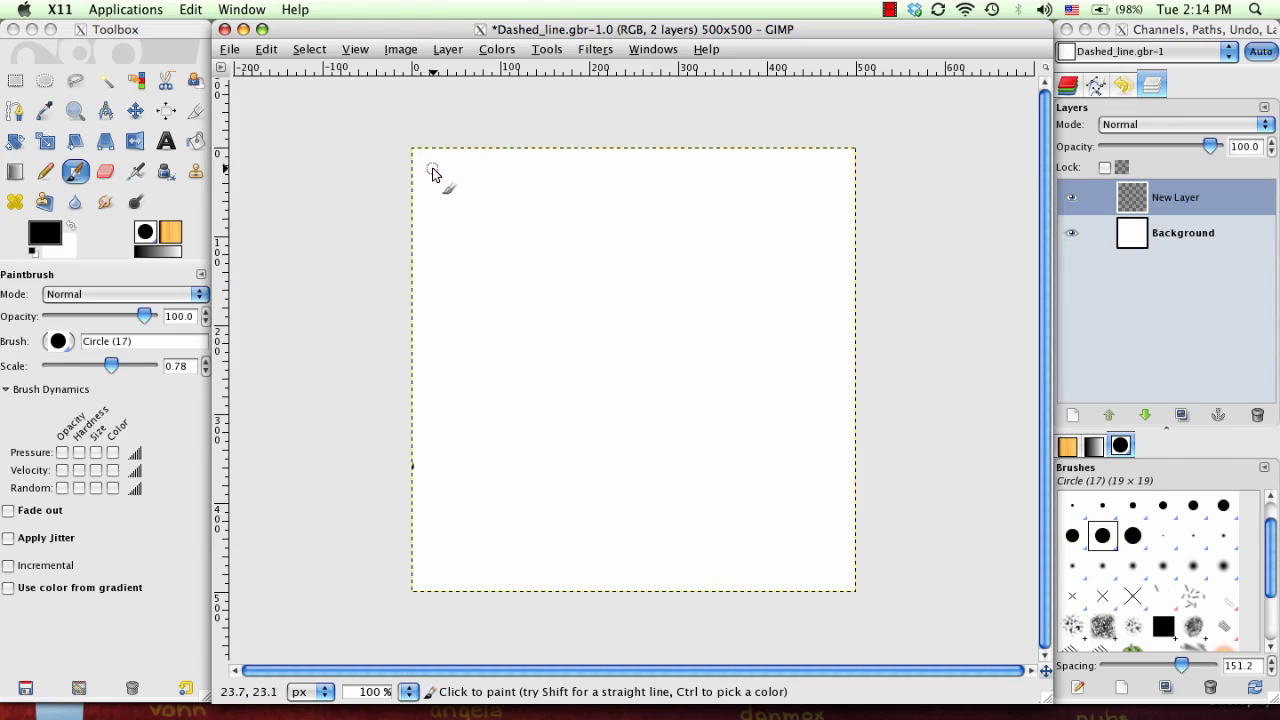
From a starting dot, draw straight dotted diagonals and verticals across the canvas
{"action": "left_click", "coordinate": [432, 166]}
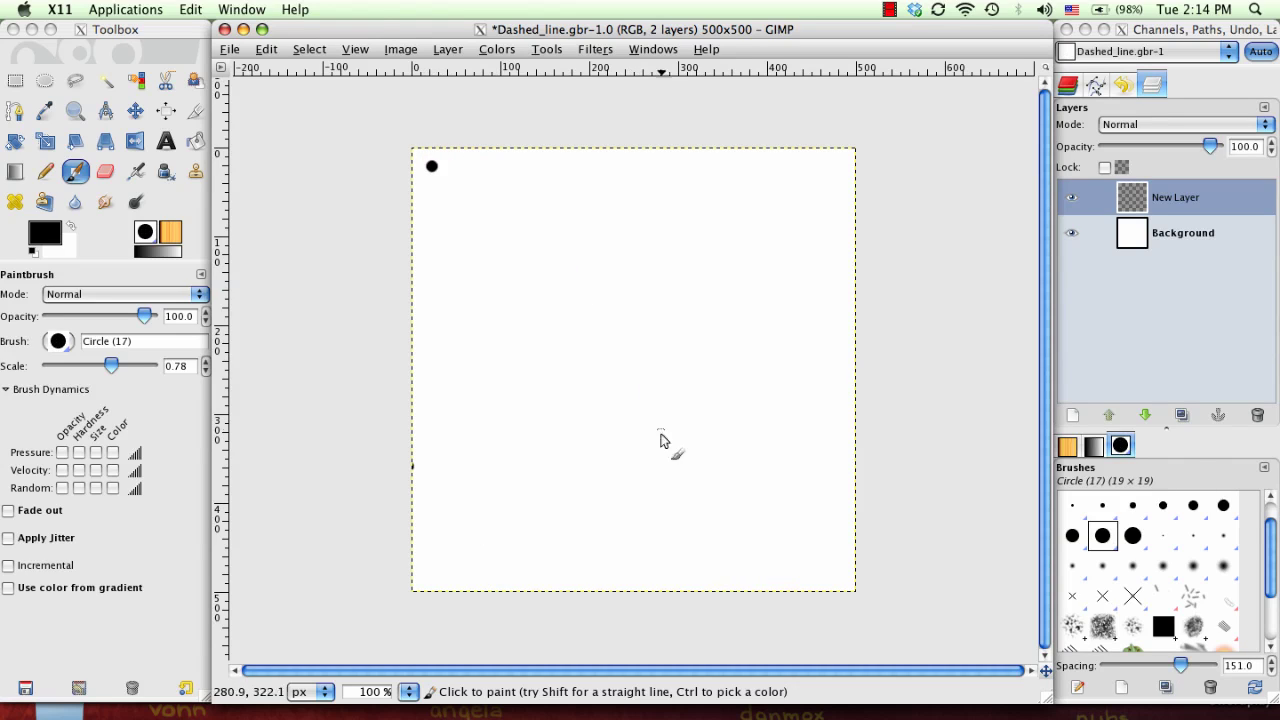
{"action": "key", "text": "shift"}
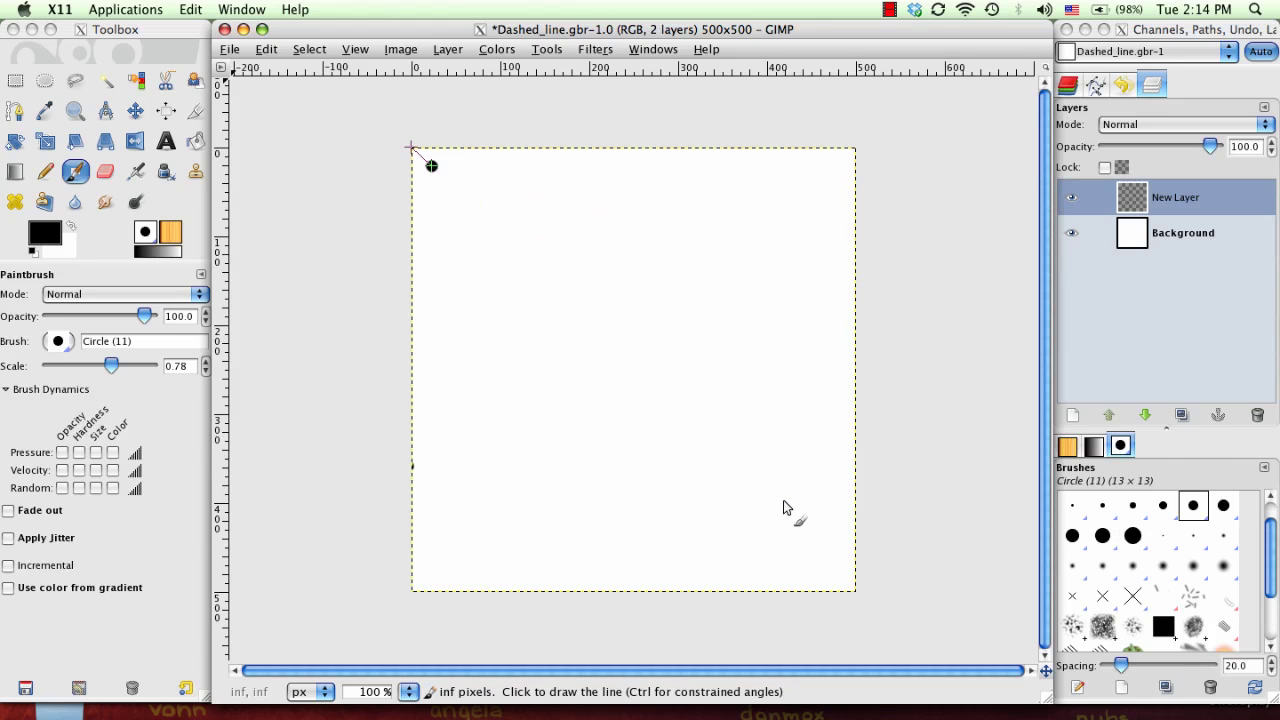
{"action": "key", "text": "shift"}
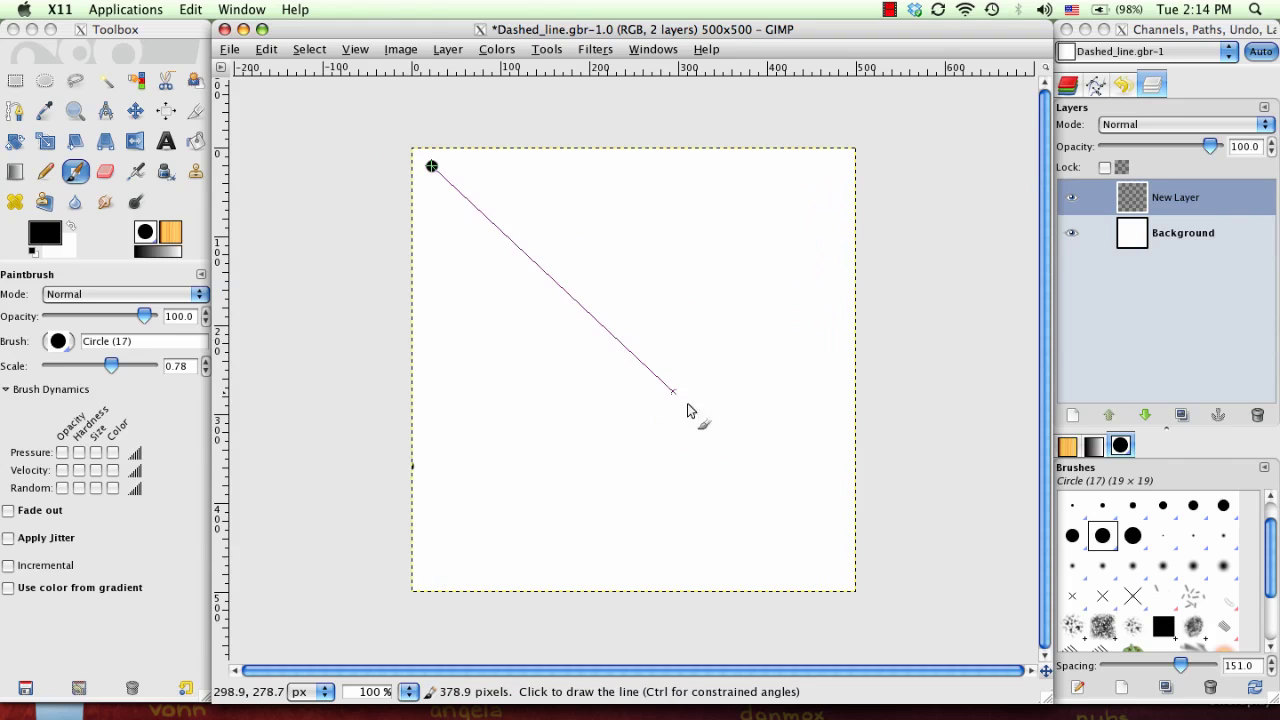
{"action": "left_click", "coordinate": [843, 578]}
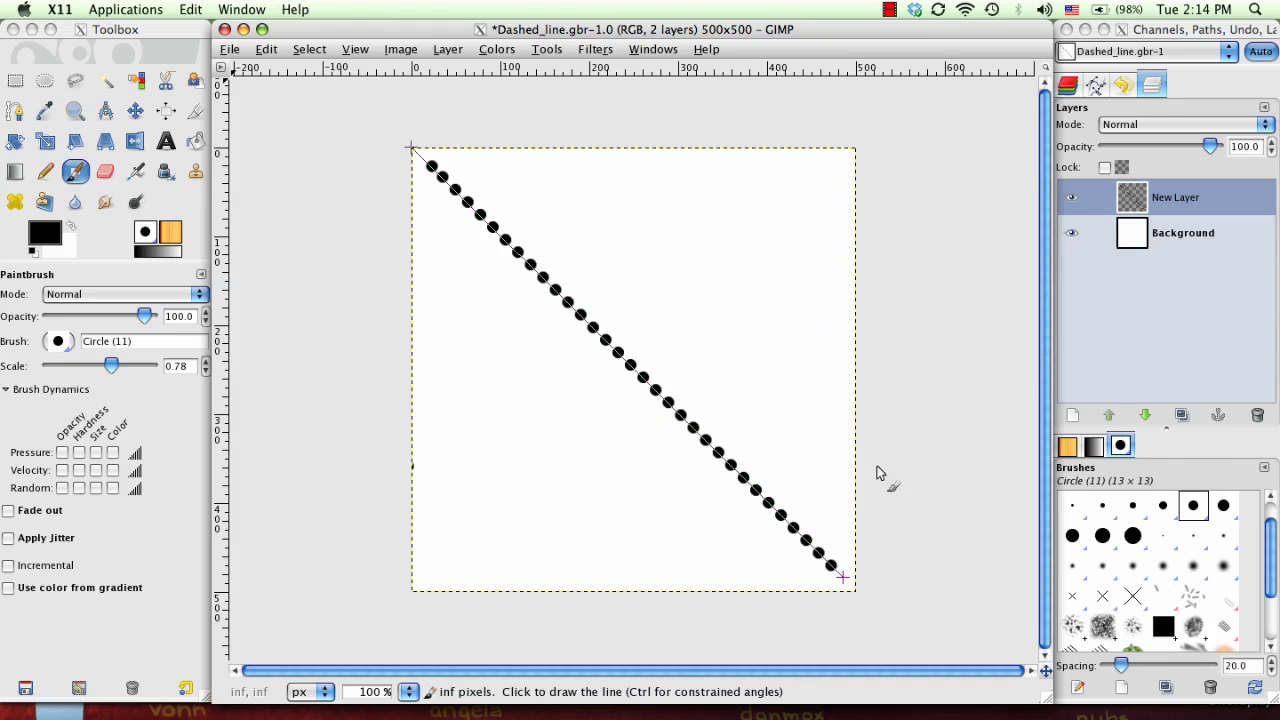
{"action": "left_click", "coordinate": [843, 166]}
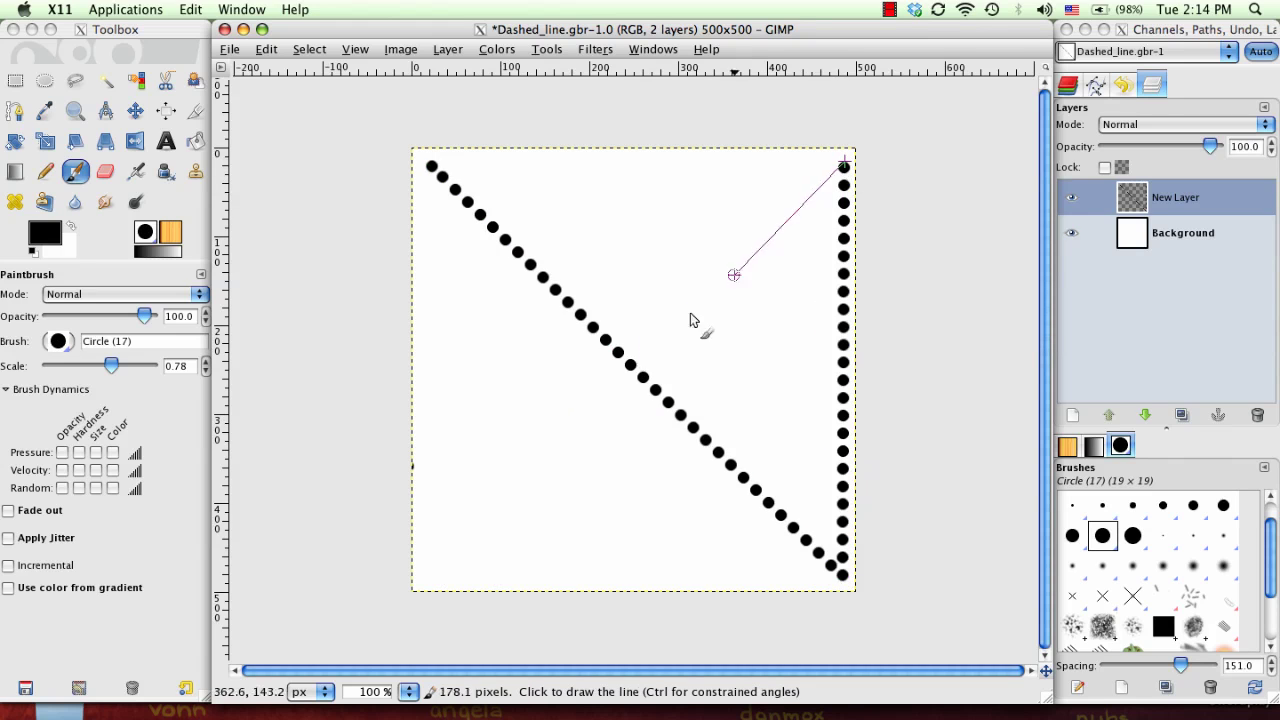
{"action": "left_click", "coordinate": [436, 572]}
{"action": "left_click", "coordinate": [432, 166]}
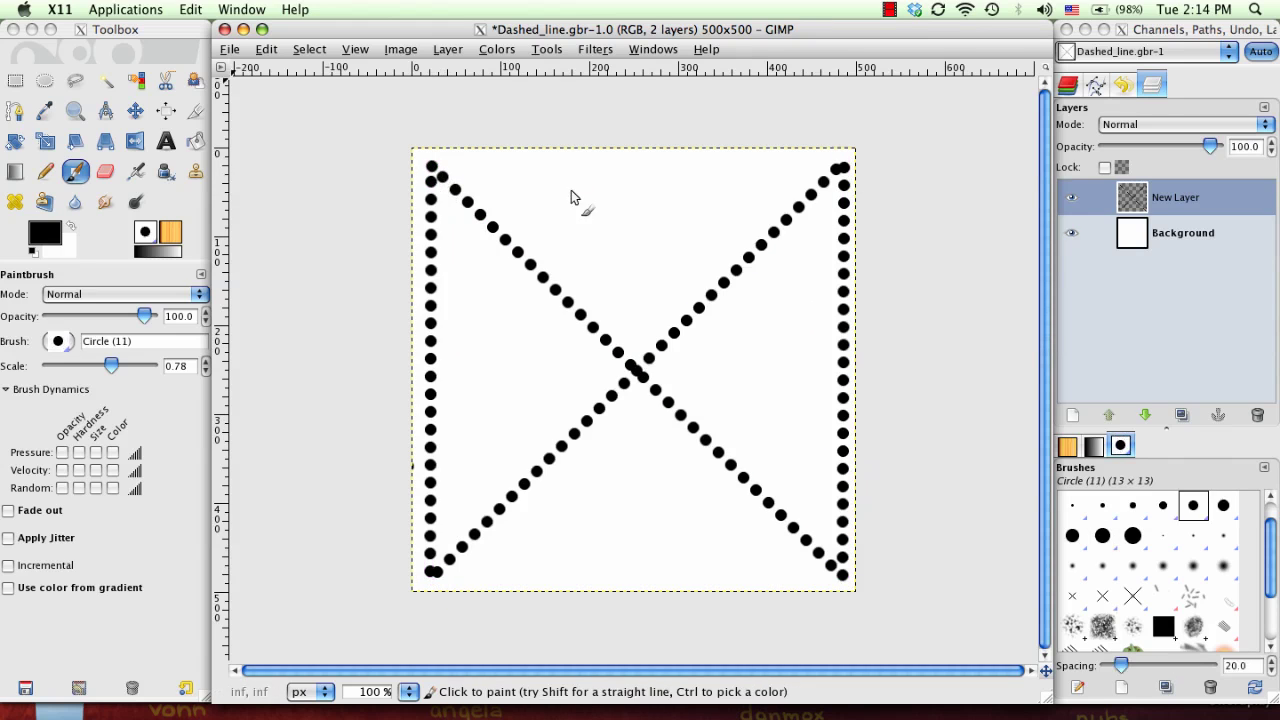
Undo the dotted test lines, leaving only the starting dot
{"action": "key", "text": "ctrl+z"}
{"action": "key", "text": "ctrl+z"}
{"action": "key", "text": "ctrl+z"}
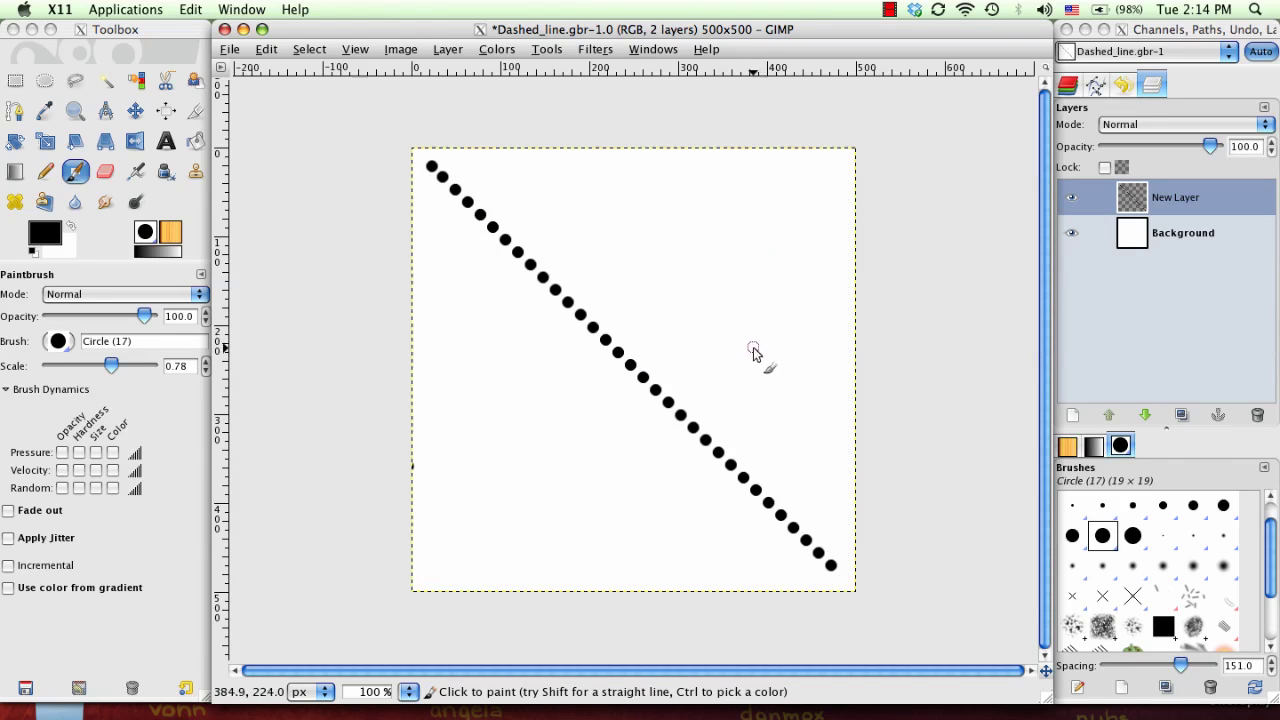
{"action": "key", "text": "ctrl+z"}
{"action": "key", "text": "bracketleft"}
{"action": "key", "text": "bracketleft"}
{"action": "key", "text": "bracketleft"}
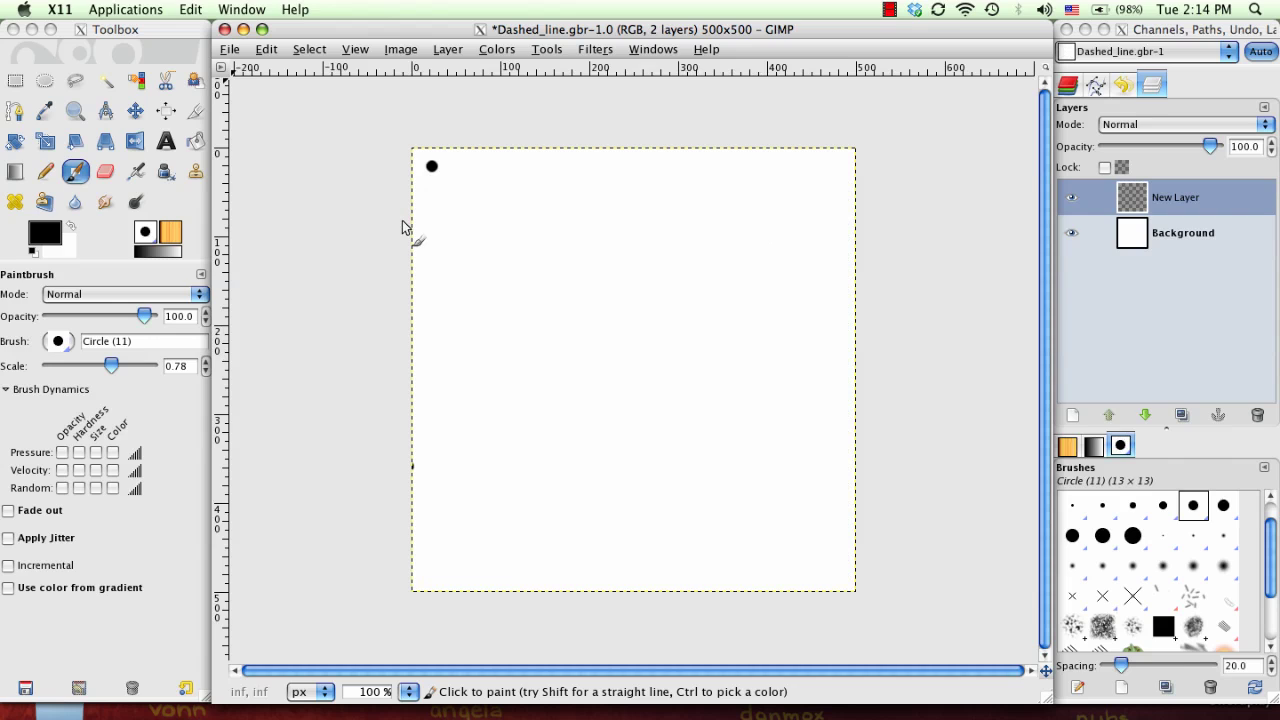
Clear the starting dot and select a wide rectangle across the canvas middle
{"action": "key", "text": "bracketright"}
{"action": "key", "text": "bracketright"}
{"action": "key", "text": "bracketright"}
{"action": "key", "text": "ctrl+z"}
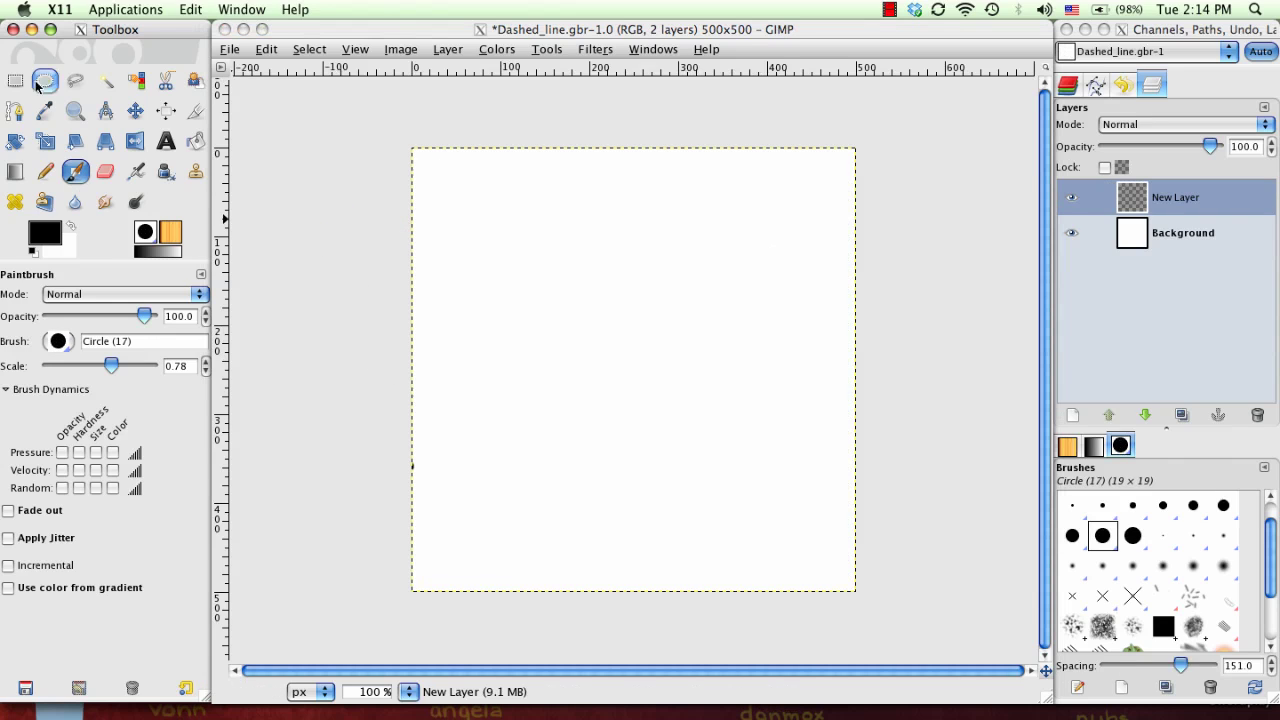
{"action": "scroll", "coordinate": [1273, 565], "scroll_direction": "down", "scroll_amount": 2}
{"action": "scroll", "coordinate": [1273, 565], "scroll_direction": "up", "scroll_amount": 3}
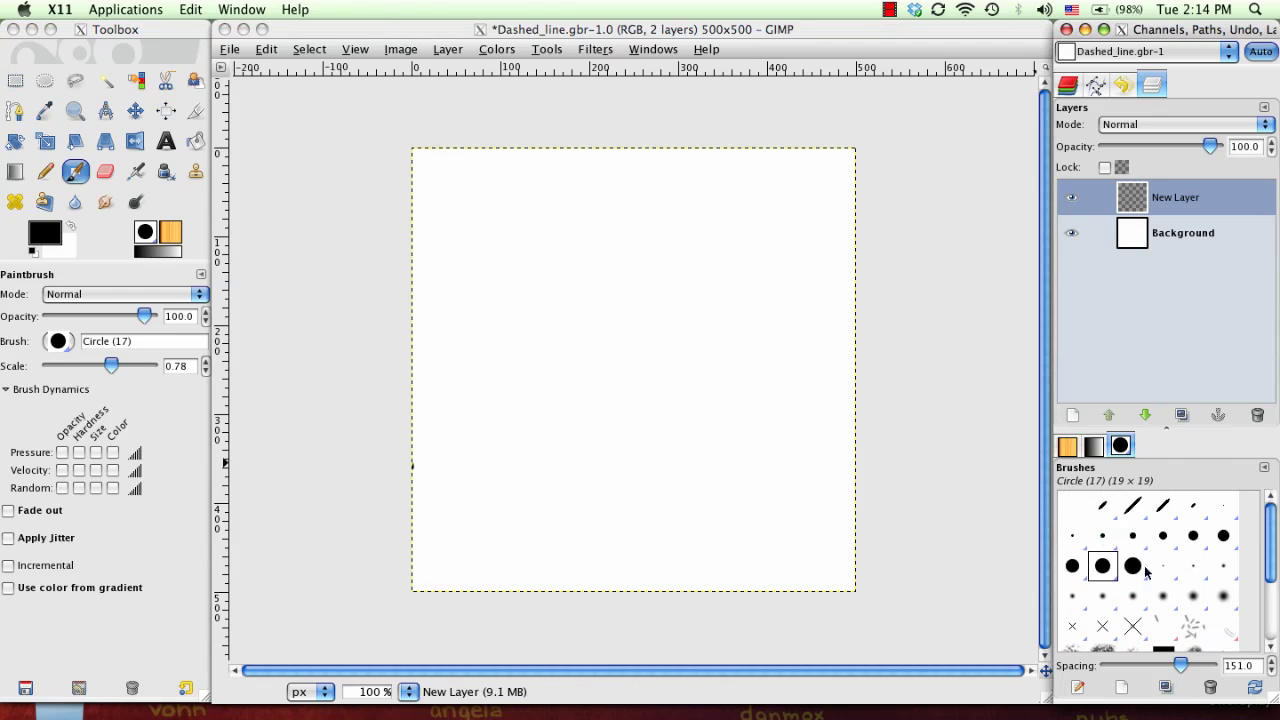
{"action": "left_click", "coordinate": [15, 81]}
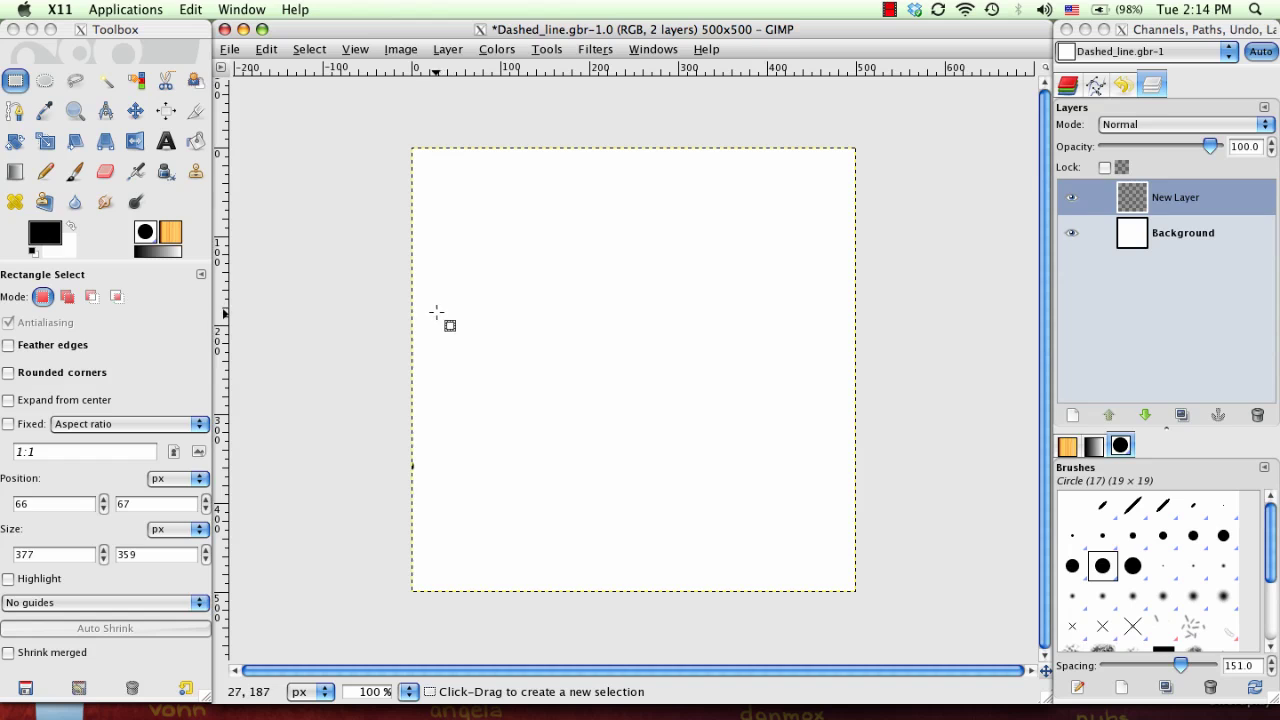
{"action": "mouse_move", "coordinate": [441, 314]}
{"action": "left_mouse_down"}
{"action": "mouse_move", "coordinate": [846, 394]}
{"action": "mouse_move", "coordinate": [843, 408]}
{"action": "mouse_move", "coordinate": [829, 402]}
{"action": "left_mouse_up"}
Set spacing to about 22 and scale to 3.80, then paint the selection black
{"action": "left_click", "coordinate": [75, 171]}
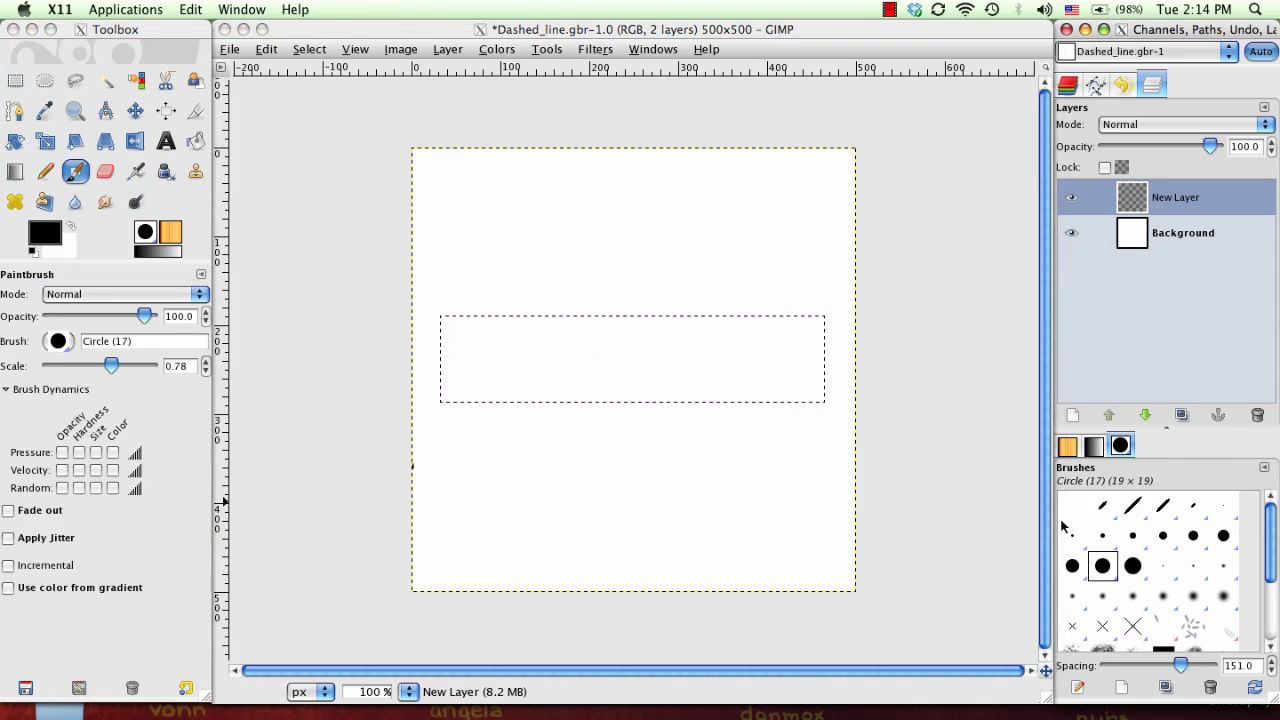
{"action": "left_click", "coordinate": [1160, 670]}
{"action": "left_click_drag", "start_coordinate": [1175, 670], "coordinate": [1123, 668]}
{"action": "left_click_drag", "start_coordinate": [117, 366], "coordinate": [131, 366]}
{"action": "mouse_move", "coordinate": [480, 330]}
{"action": "left_mouse_down"}
{"action": "mouse_move", "coordinate": [429, 391]}
{"action": "mouse_move", "coordinate": [543, 380]}
{"action": "mouse_move", "coordinate": [745, 330]}
{"action": "left_mouse_up"}
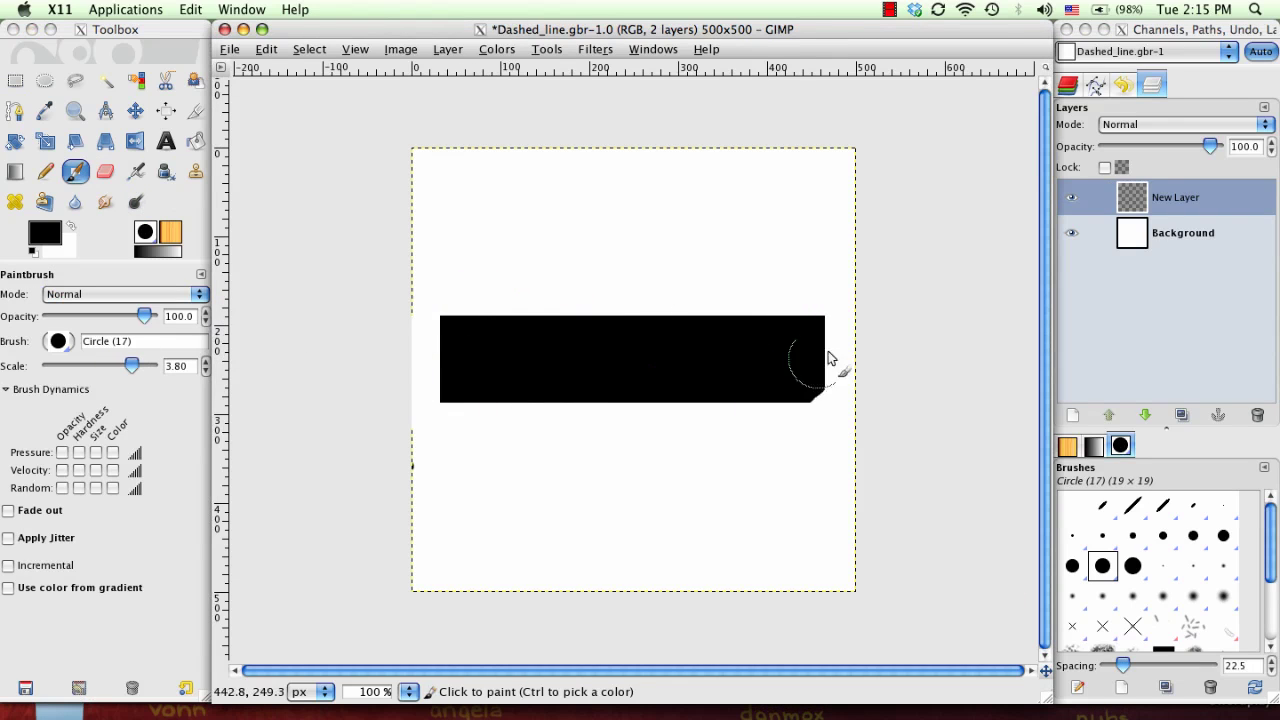
{"action": "left_click_drag", "start_coordinate": [837, 358], "coordinate": [757, 309]}
Hide the white Background layer
{"action": "key", "text": "bracketleft"}
{"action": "key", "text": "bracketleft"}
{"action": "key", "text": "bracketleft"}
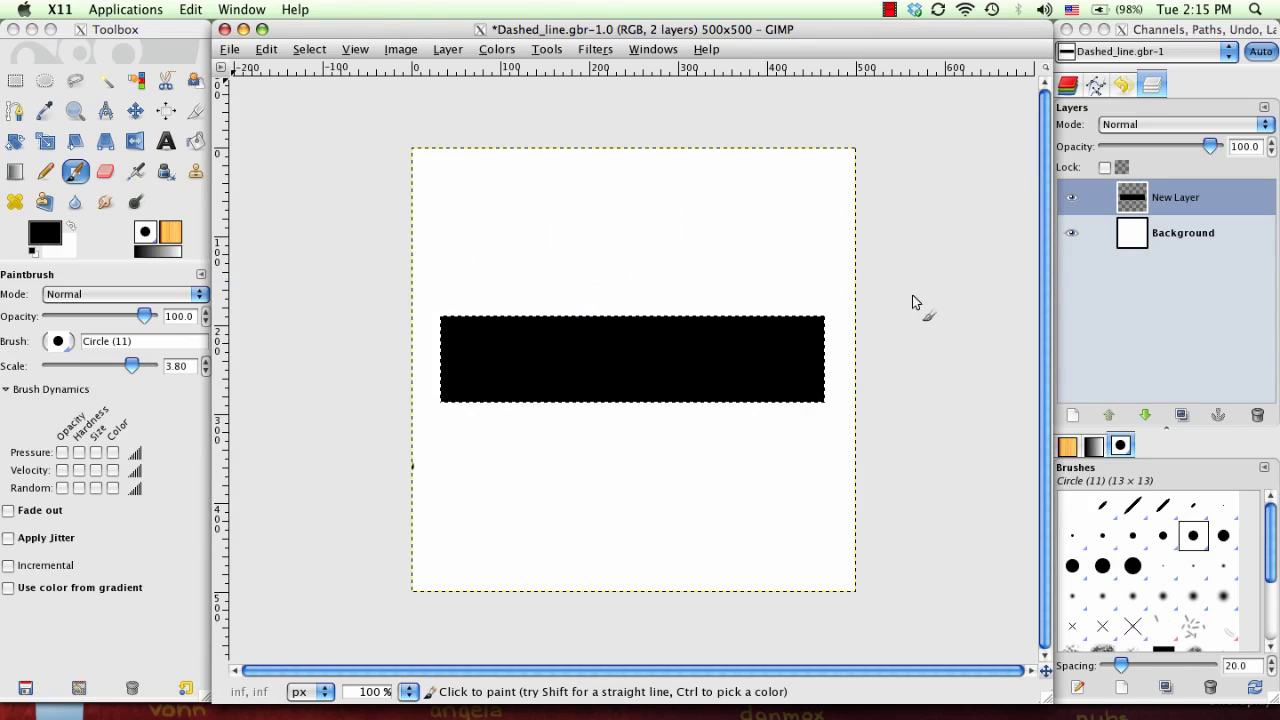
{"action": "key", "text": "bracketright"}
{"action": "key", "text": "bracketright"}
{"action": "key", "text": "bracketright"}
{"action": "left_click", "coordinate": [1071, 234]}
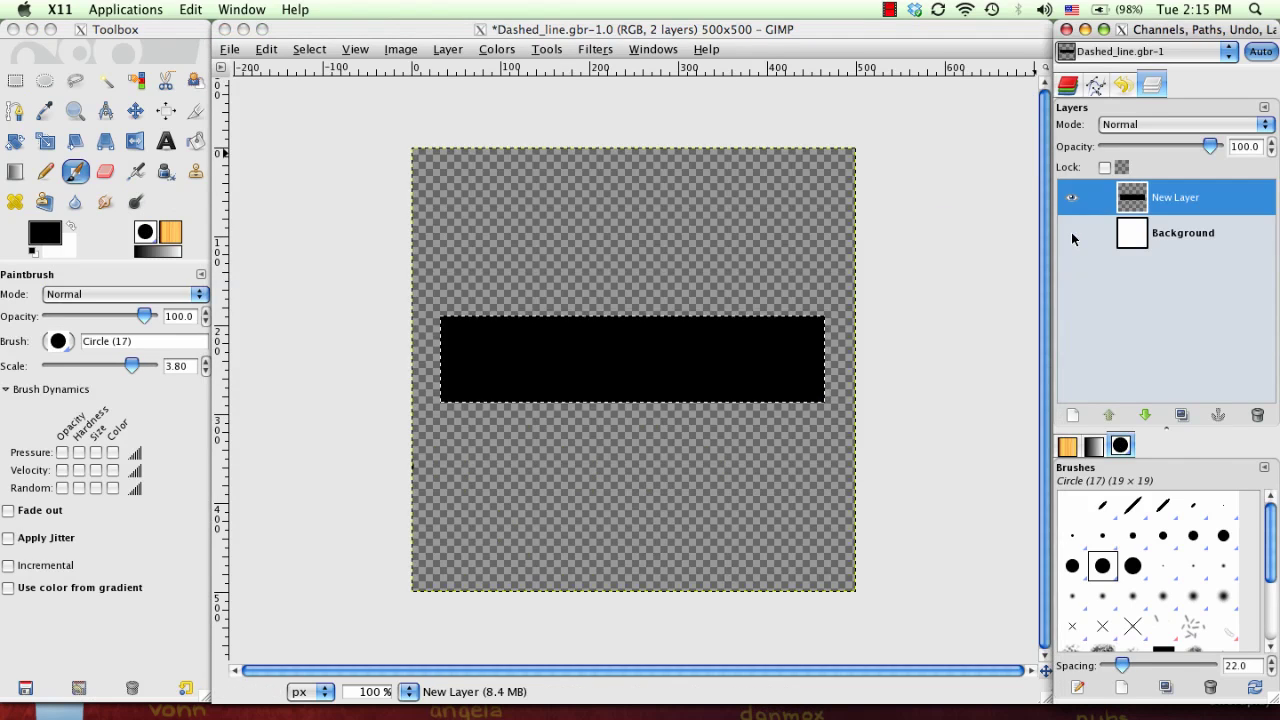
In Save As, browse to Library/Application Support/Gimp/brushes and list the file types
{"action": "left_click", "coordinate": [229, 49]}
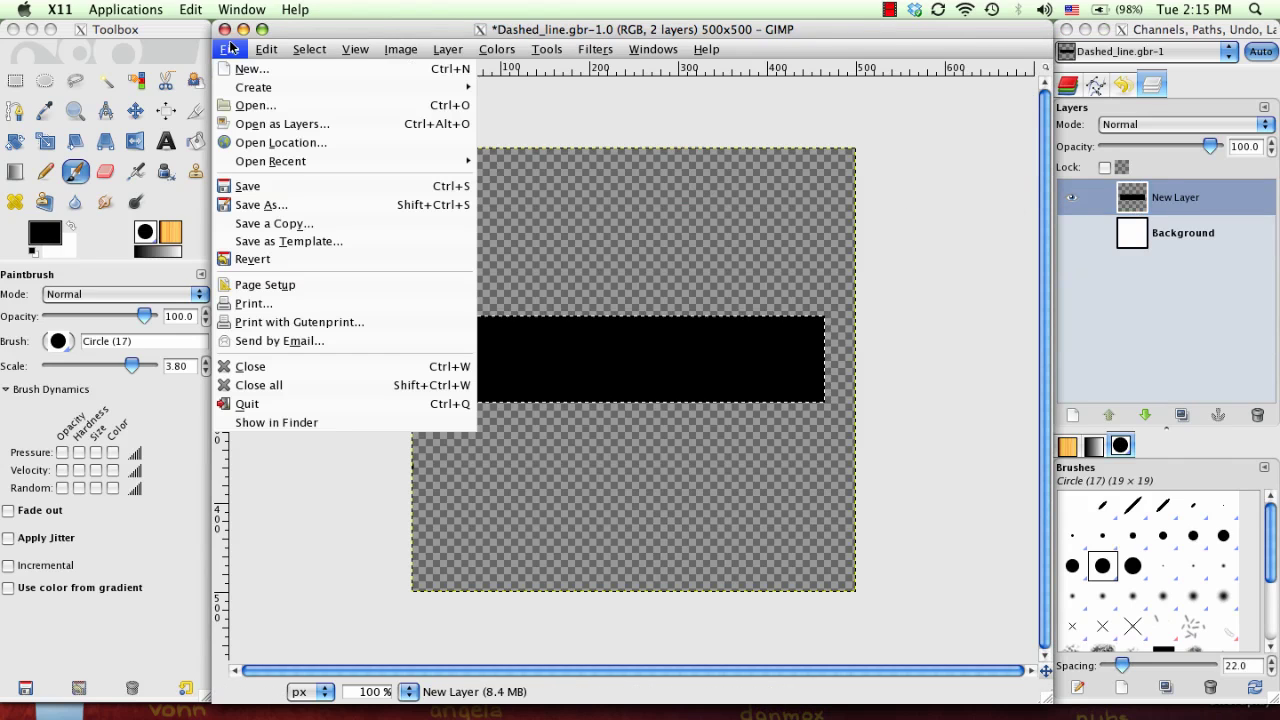
{"action": "left_click", "coordinate": [261, 206]}
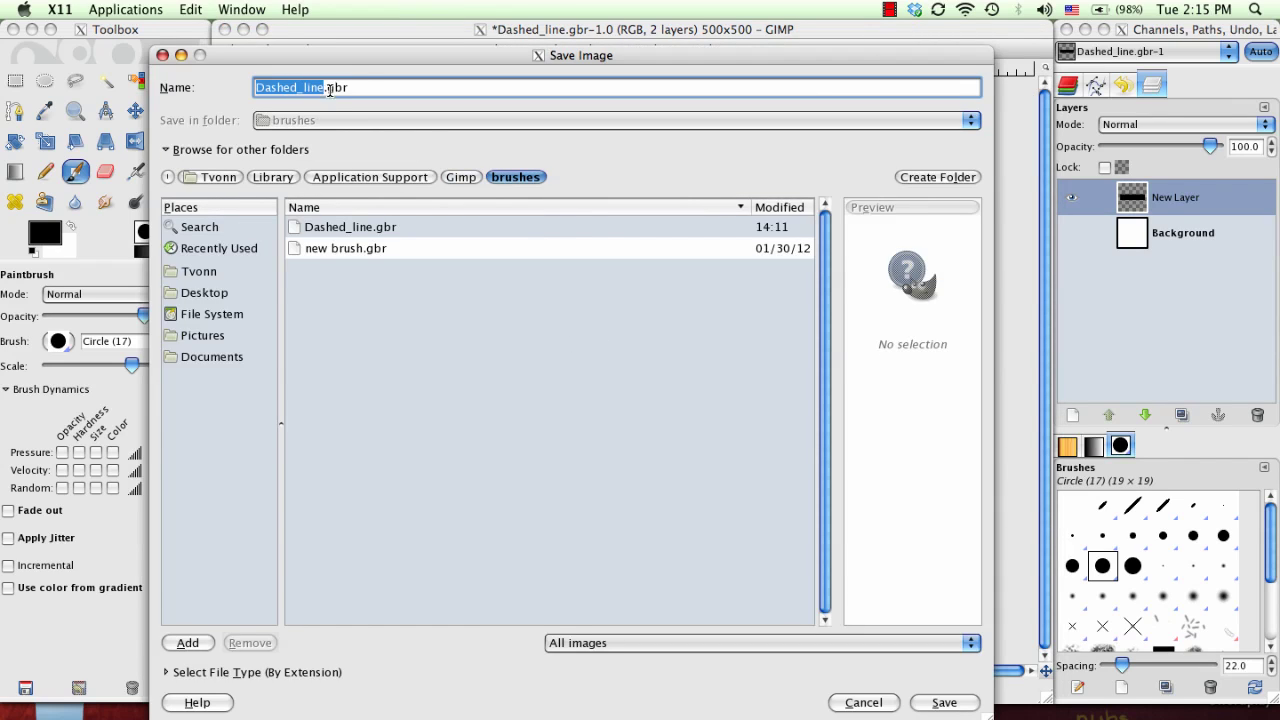
{"action": "left_click", "coordinate": [208, 177]}
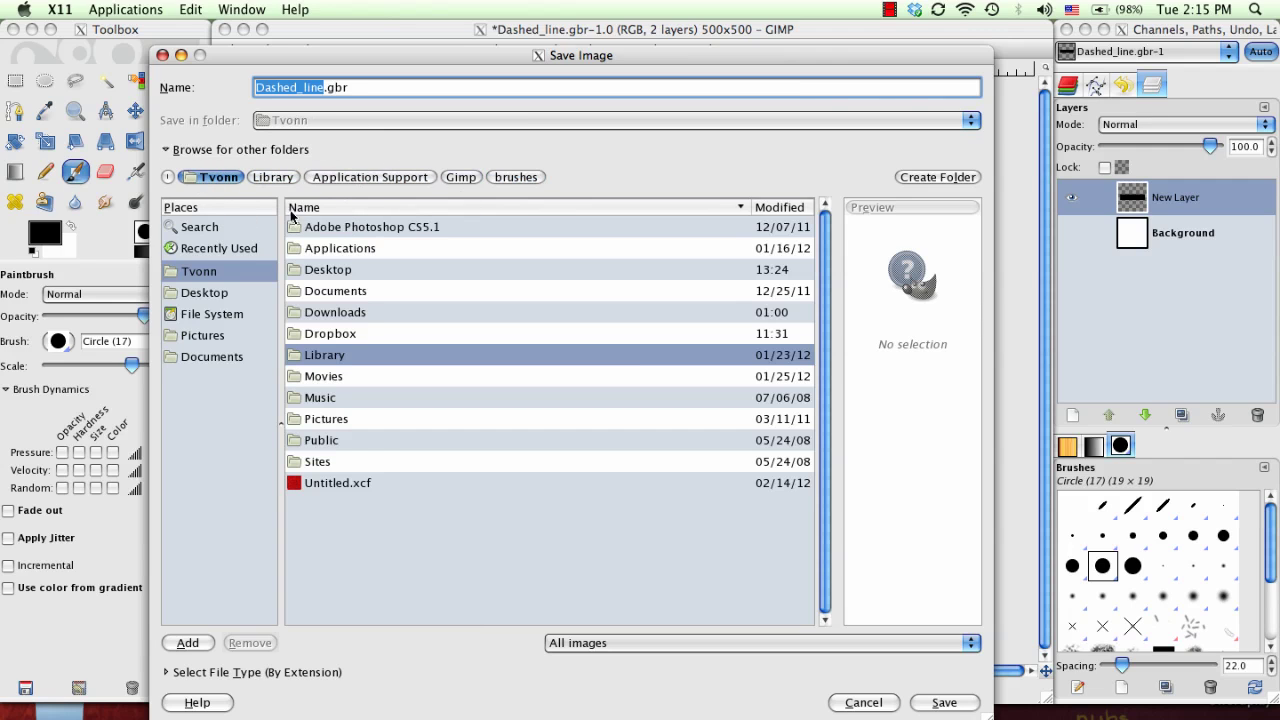
{"action": "left_click", "coordinate": [204, 293]}
{"action": "left_click", "coordinate": [199, 272]}
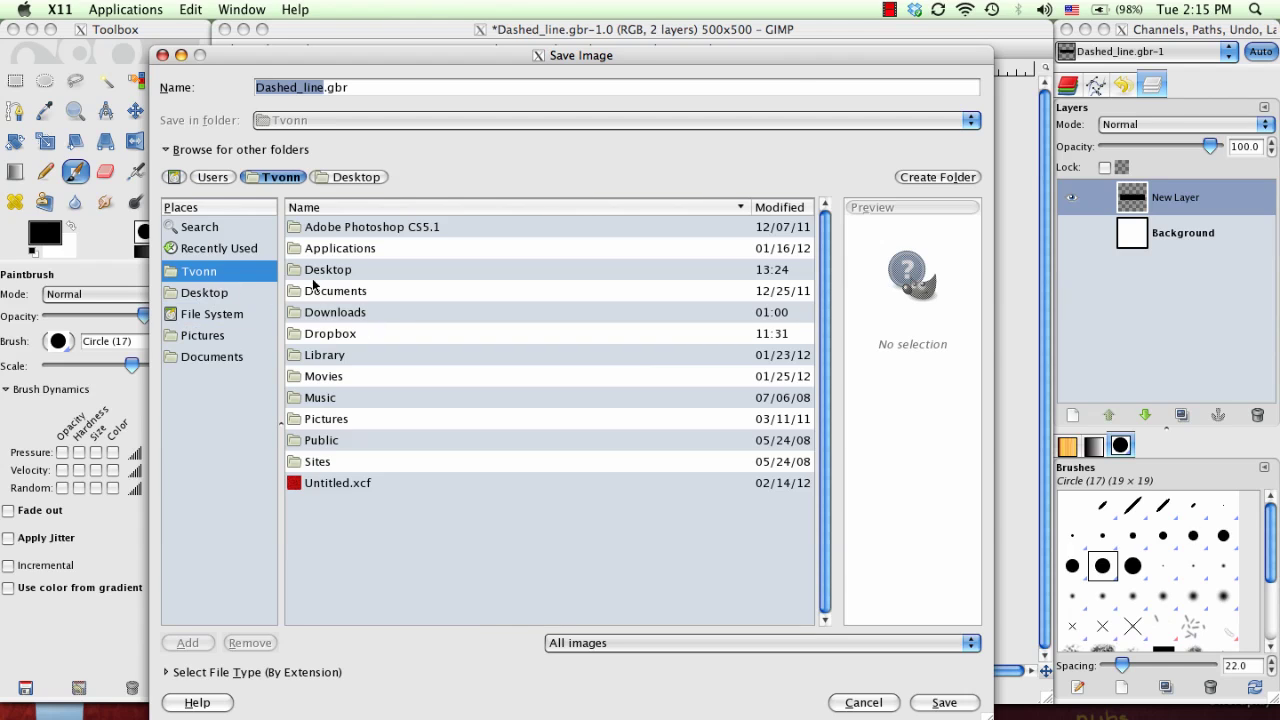
{"action": "left_click", "coordinate": [334, 326]}
{"action": "double_click", "coordinate": [325, 356]}
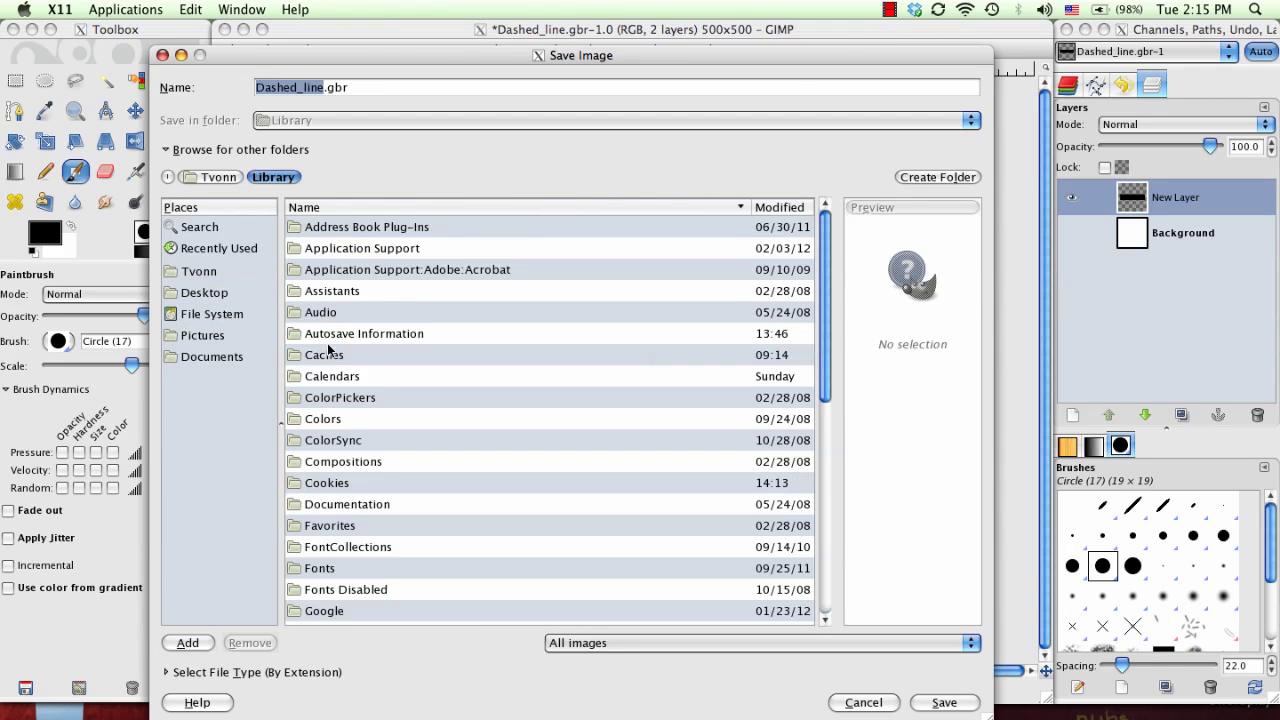
{"action": "left_click", "coordinate": [349, 250]}
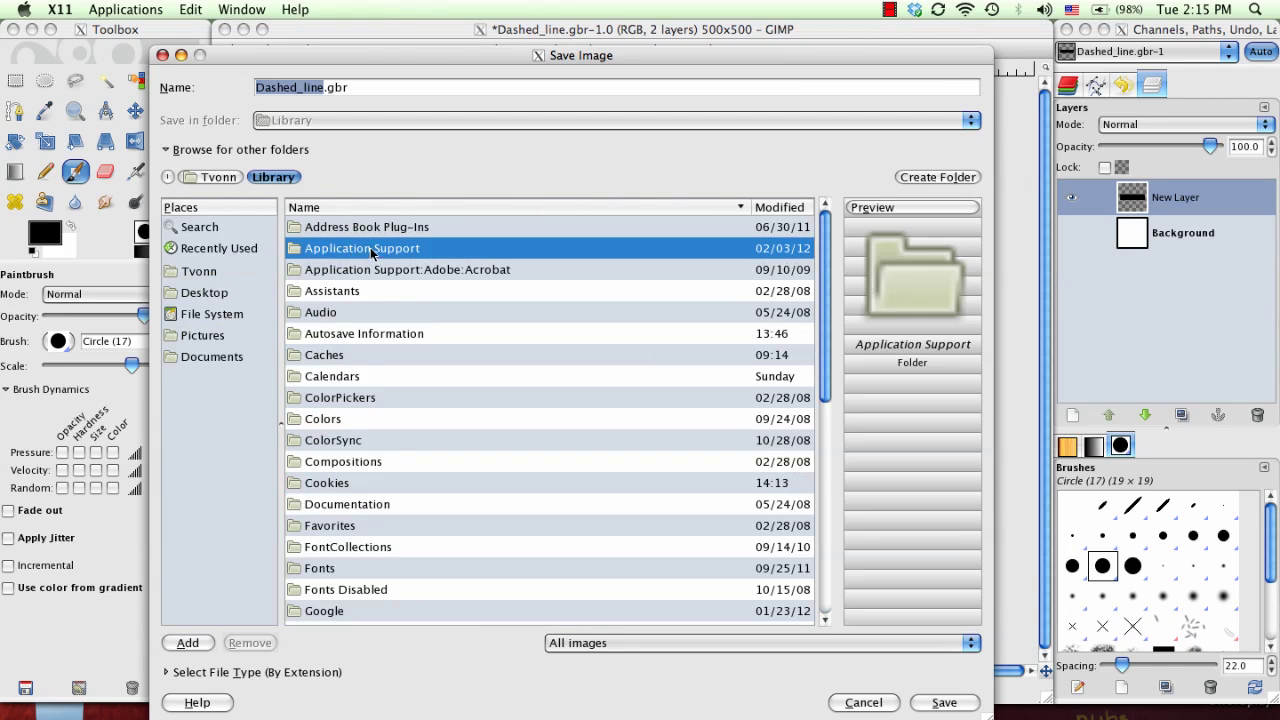
{"action": "double_click", "coordinate": [367, 251]}
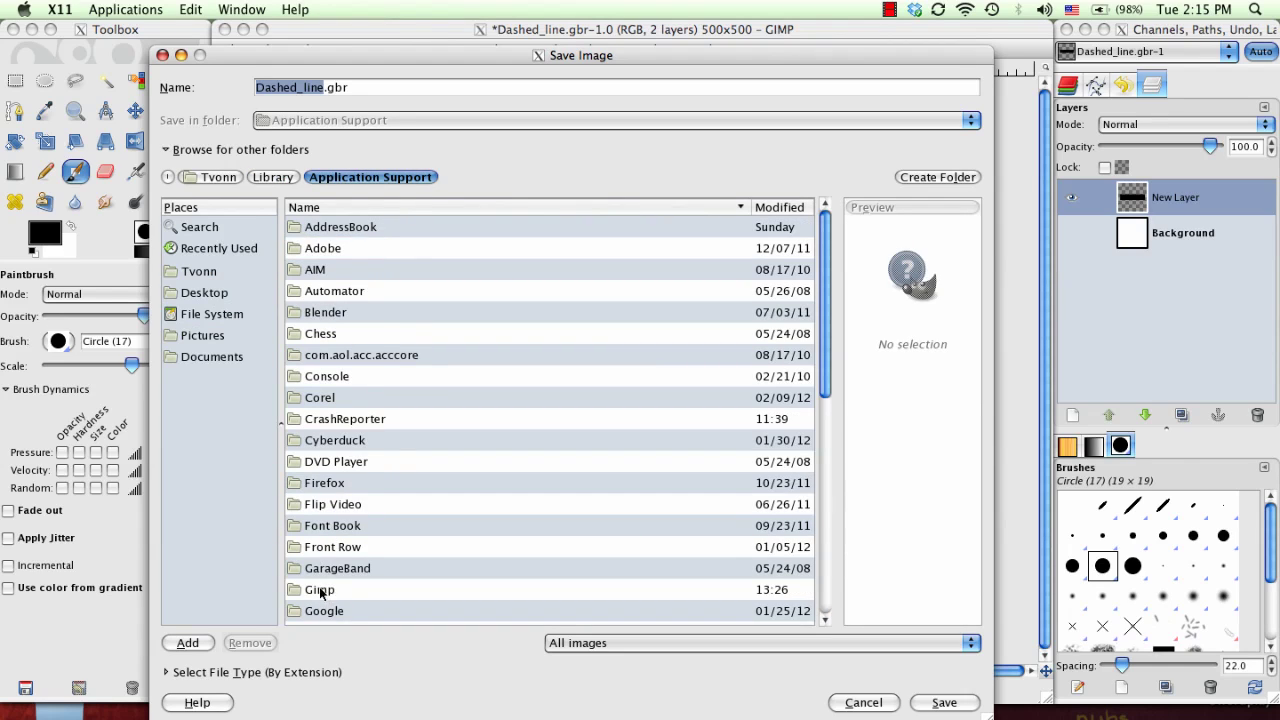
{"action": "double_click", "coordinate": [321, 590]}
{"action": "double_click", "coordinate": [330, 228]}
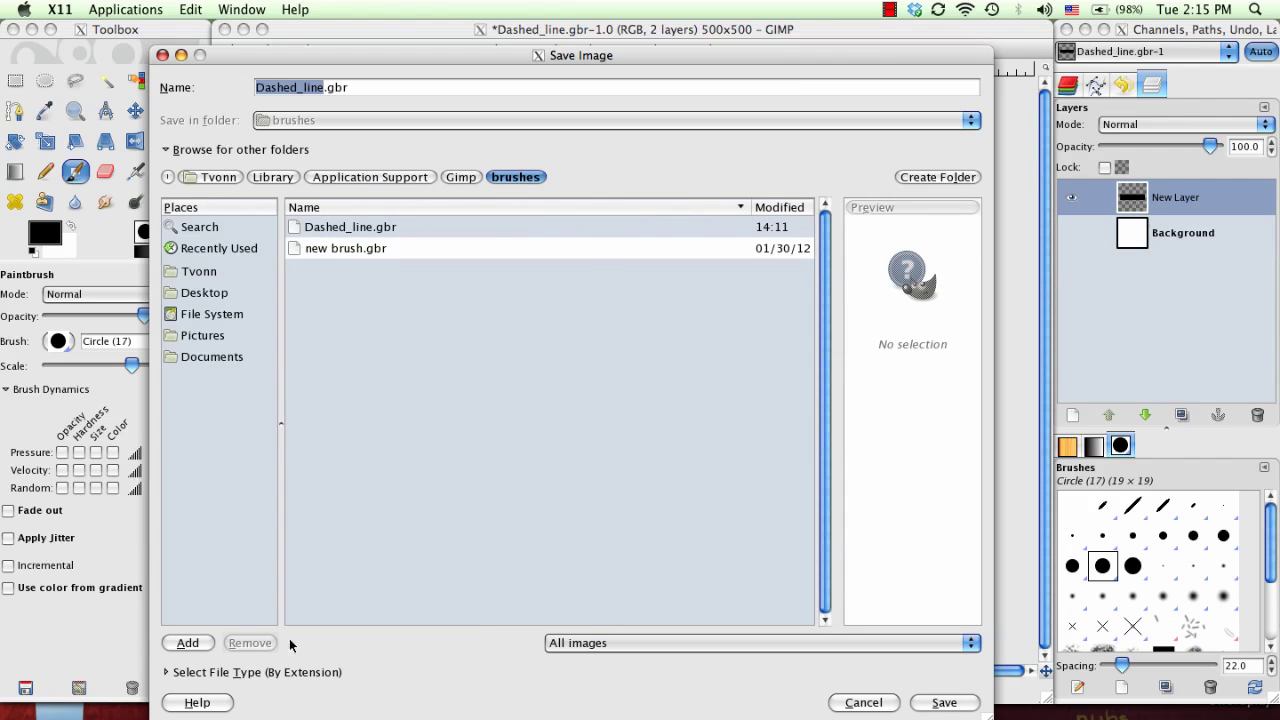
{"action": "left_click", "coordinate": [200, 672]}
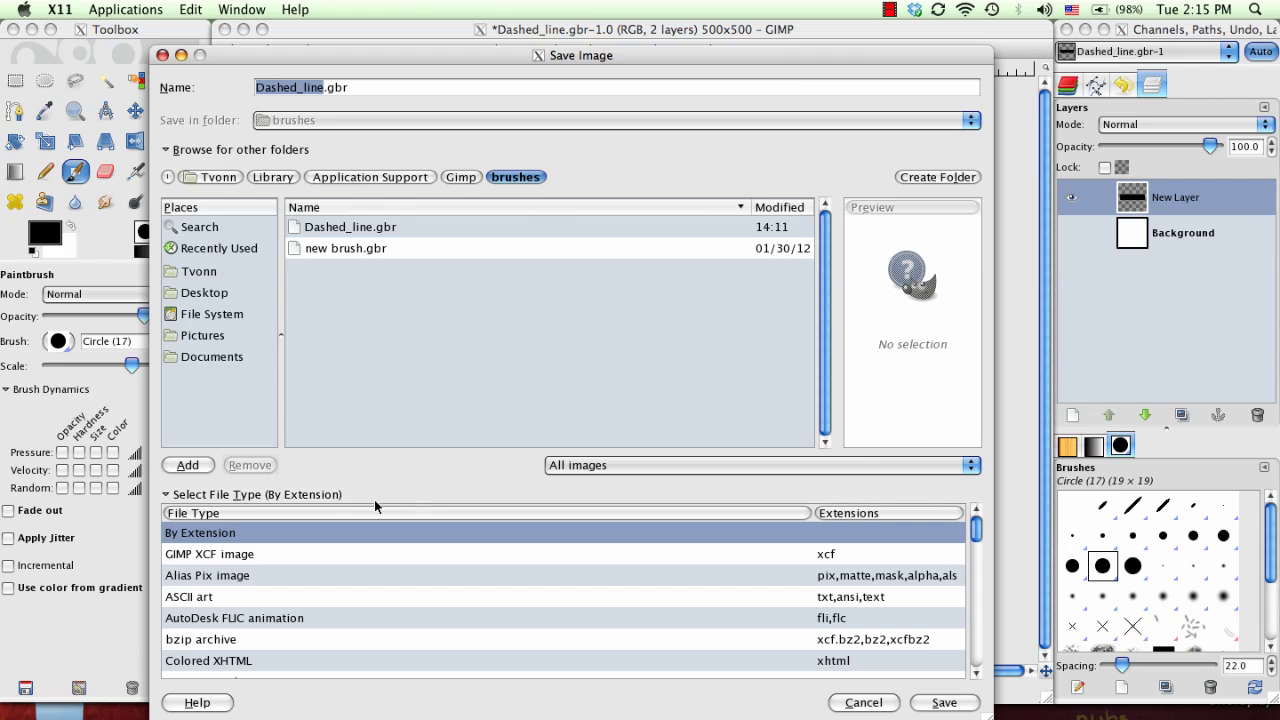
Save as the GIMP brush file type in the brushes folder, replacing the existing Dashed_line.gbr
{"action": "left_click_drag", "start_coordinate": [975, 537], "coordinate": [968, 573]}
{"action": "left_click", "coordinate": [323, 566]}
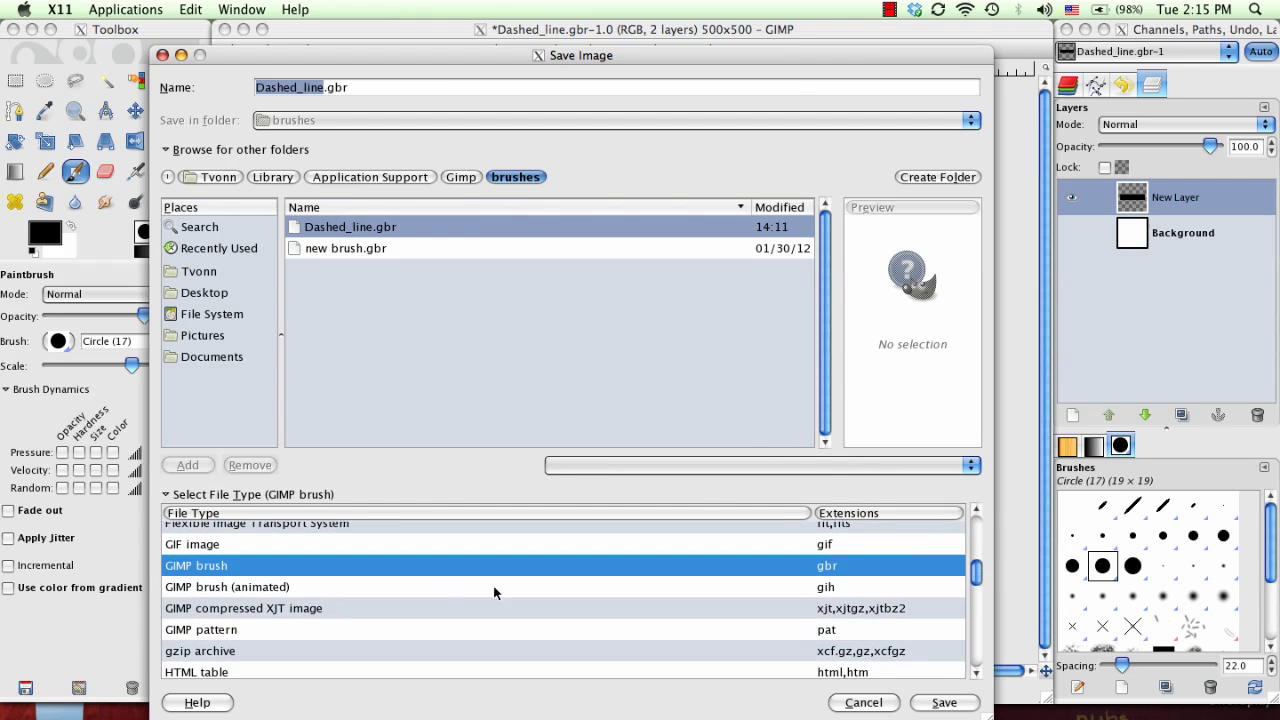
{"action": "left_click", "coordinate": [948, 703]}
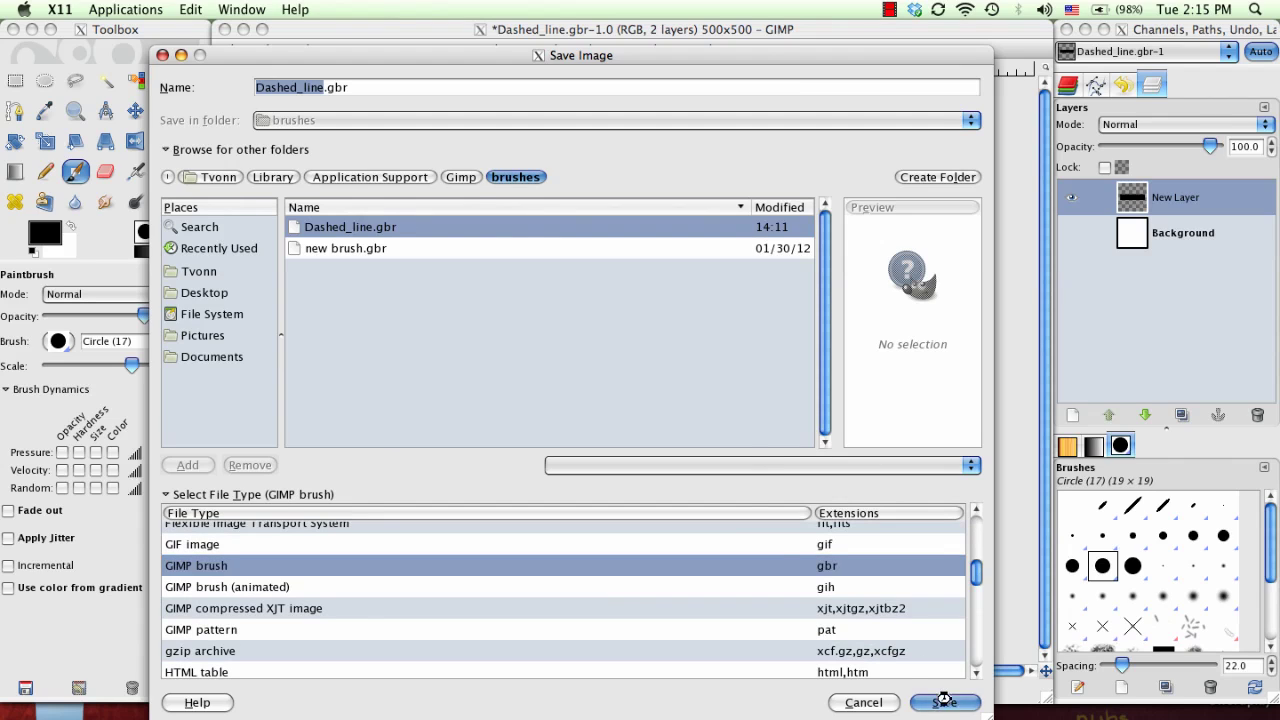
{"action": "left_click", "coordinate": [699, 462]}
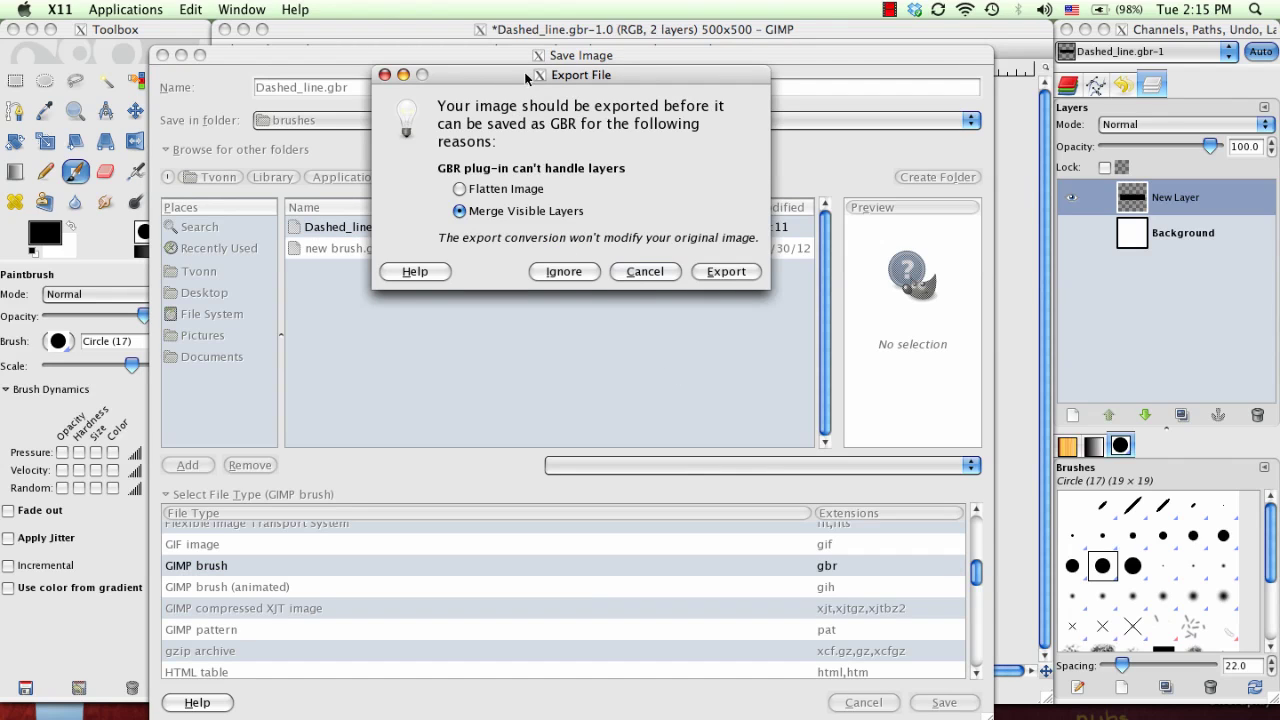
Export the image with the visible layers merged
{"action": "left_click_drag", "start_coordinate": [510, 73], "coordinate": [513, 101]}
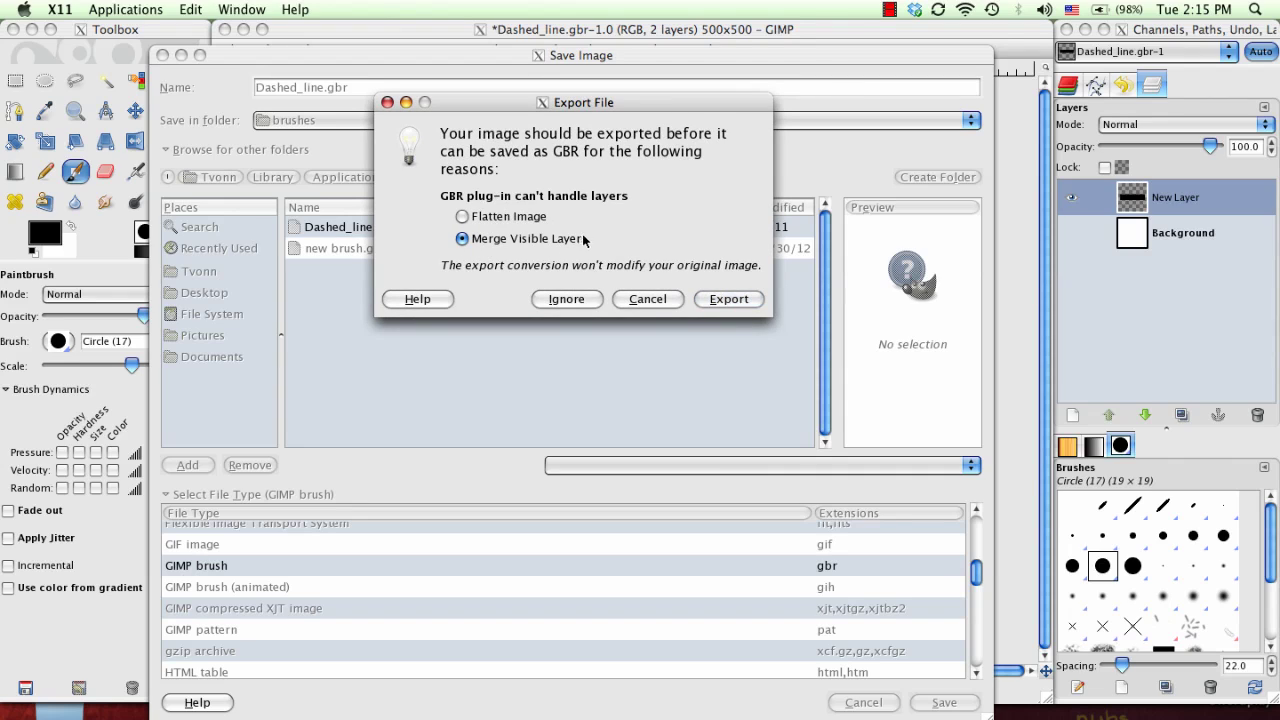
{"action": "left_click", "coordinate": [1104, 196]}
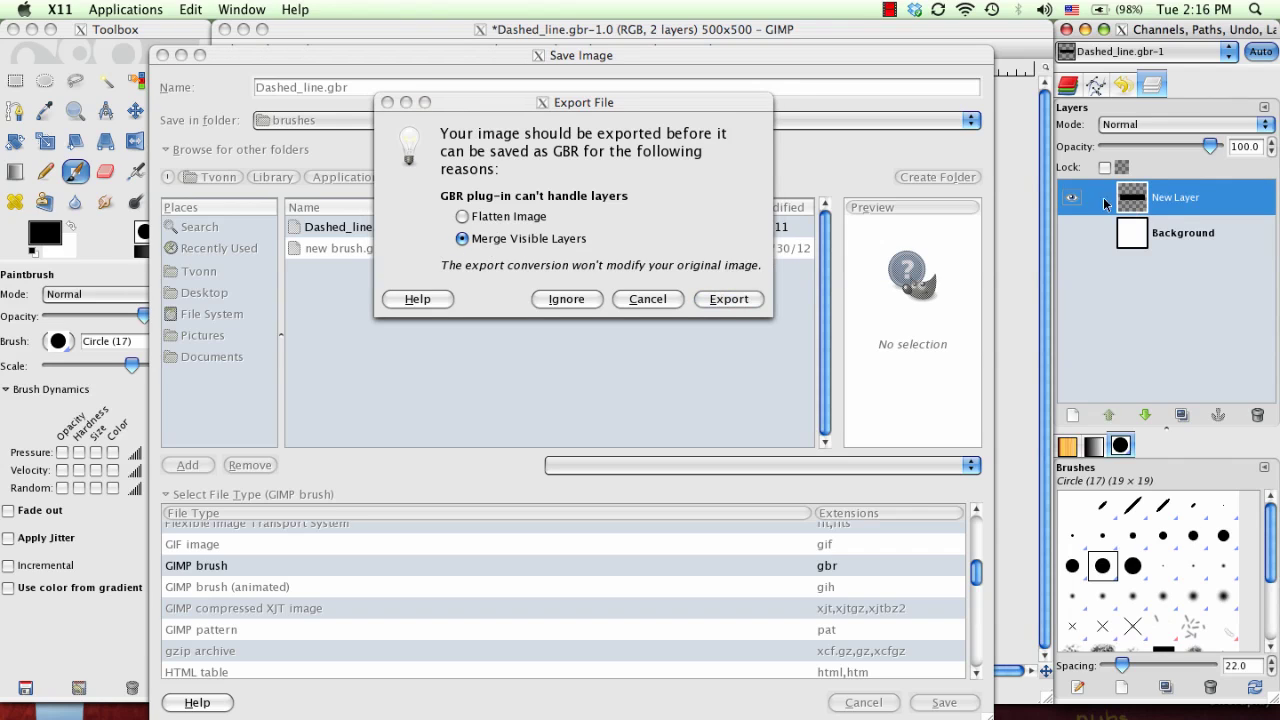
{"action": "left_click", "coordinate": [702, 257]}
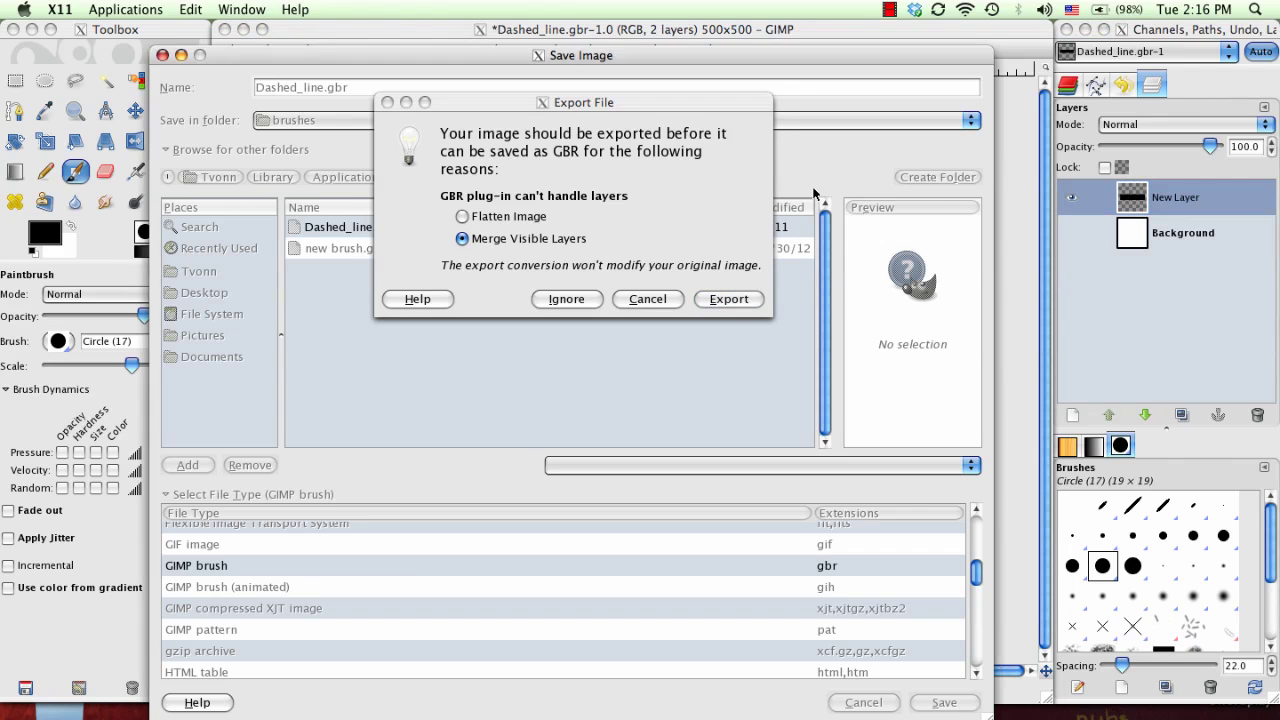
{"action": "left_click", "coordinate": [729, 298]}
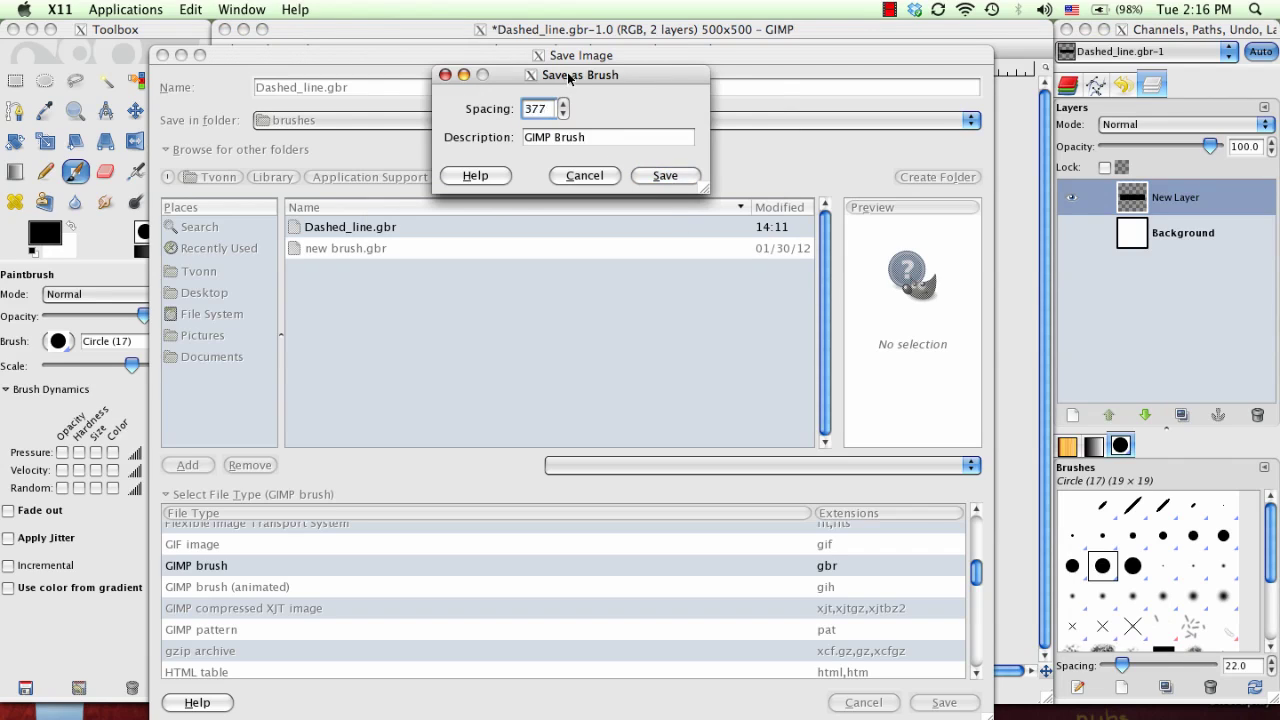
Set the brush spacing to 150 and save the brush
{"action": "double_click", "coordinate": [541, 108]}
{"action": "left_click", "coordinate": [472, 27]}
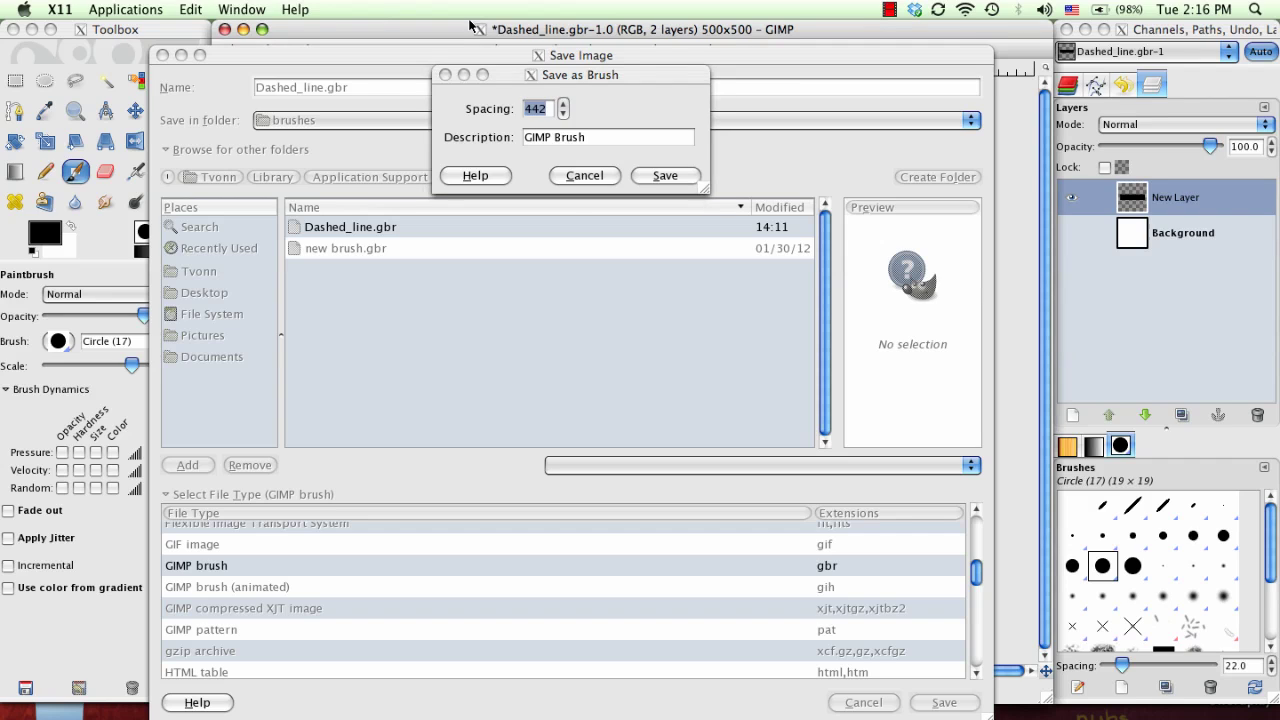
{"action": "left_click", "coordinate": [558, 124]}
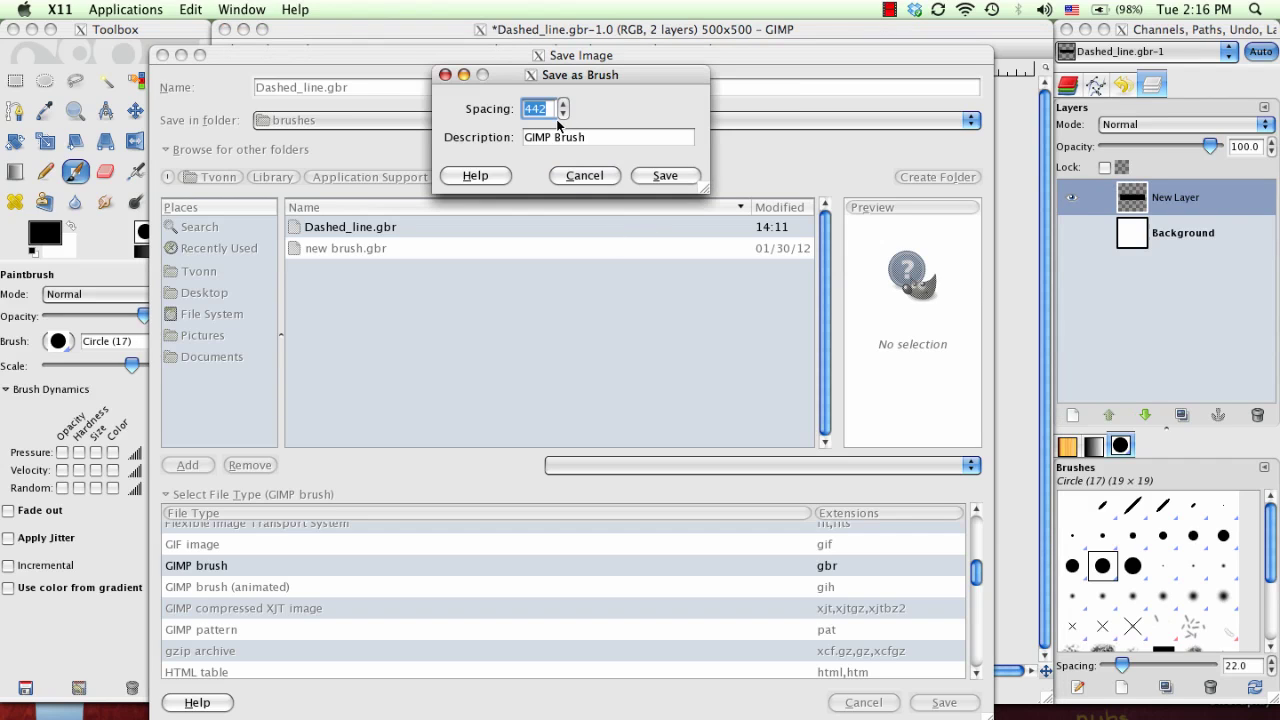
{"action": "type", "text": "150"}
{"action": "left_click", "coordinate": [662, 175]}
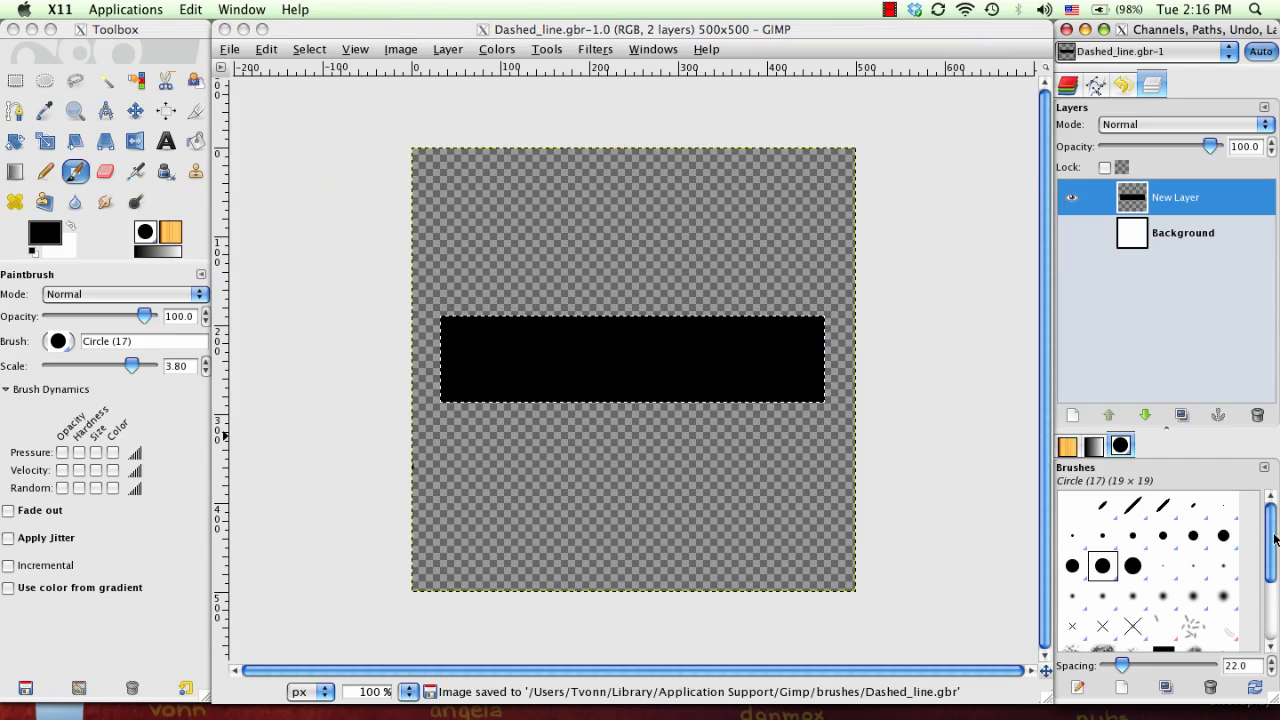
Refresh the Brushes panel and choose the new dash brush
{"action": "left_click_drag", "start_coordinate": [1271, 543], "coordinate": [1273, 604]}
{"action": "left_click", "coordinate": [1253, 688]}
{"action": "left_click", "coordinate": [1250, 688]}
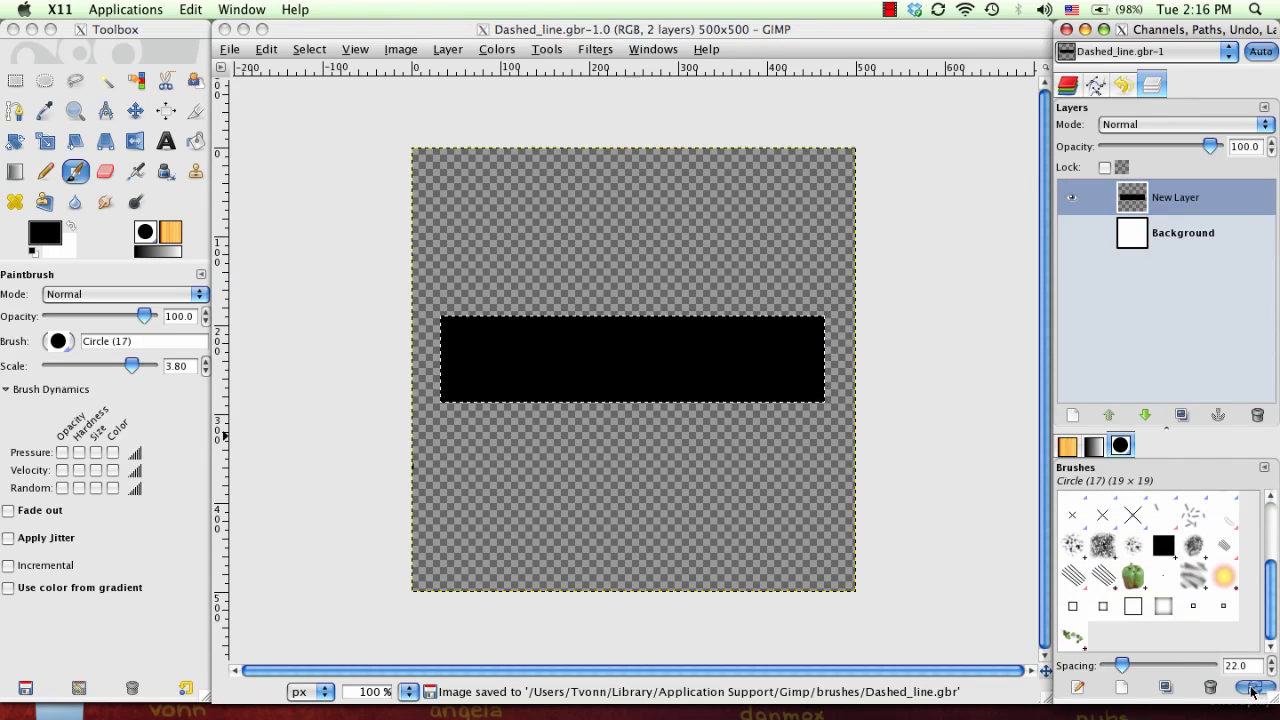
{"action": "left_click", "coordinate": [1165, 595]}
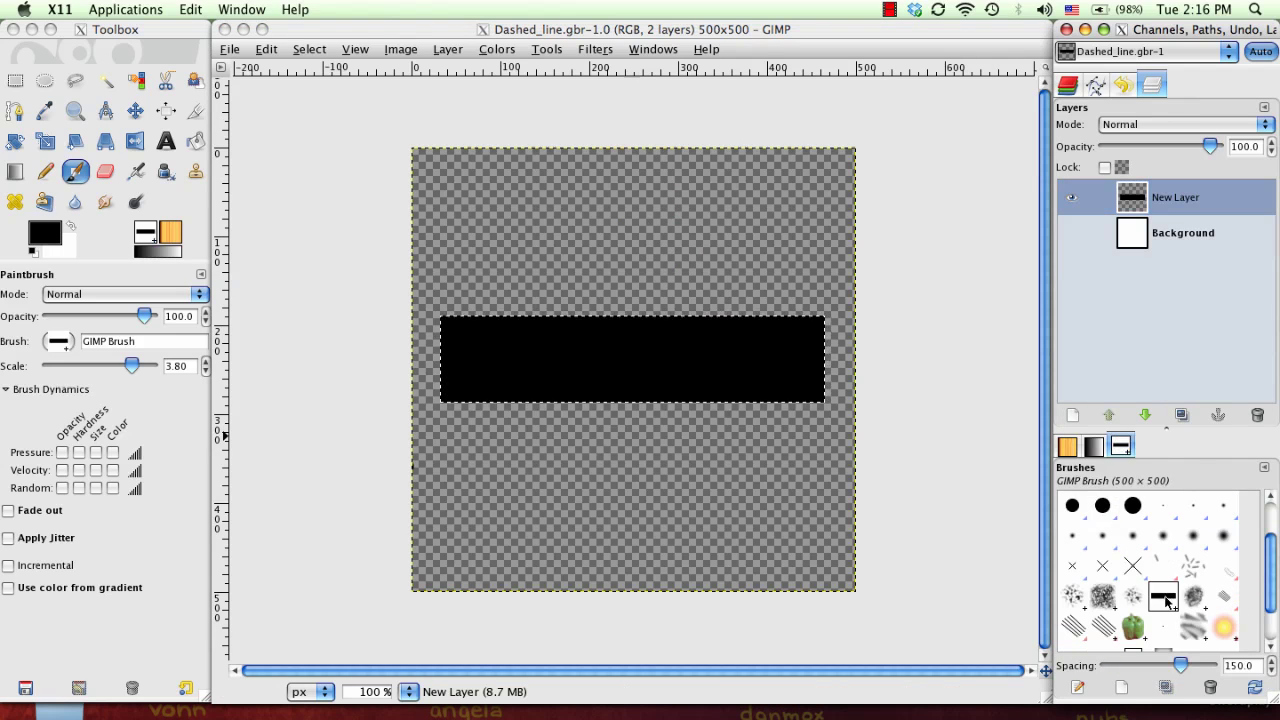
Show the white Background, hide the bar layer, and add a transparent New Layer
{"action": "left_click", "coordinate": [1071, 232]}
{"action": "left_click", "coordinate": [1071, 199]}
{"action": "left_click", "coordinate": [1072, 414]}
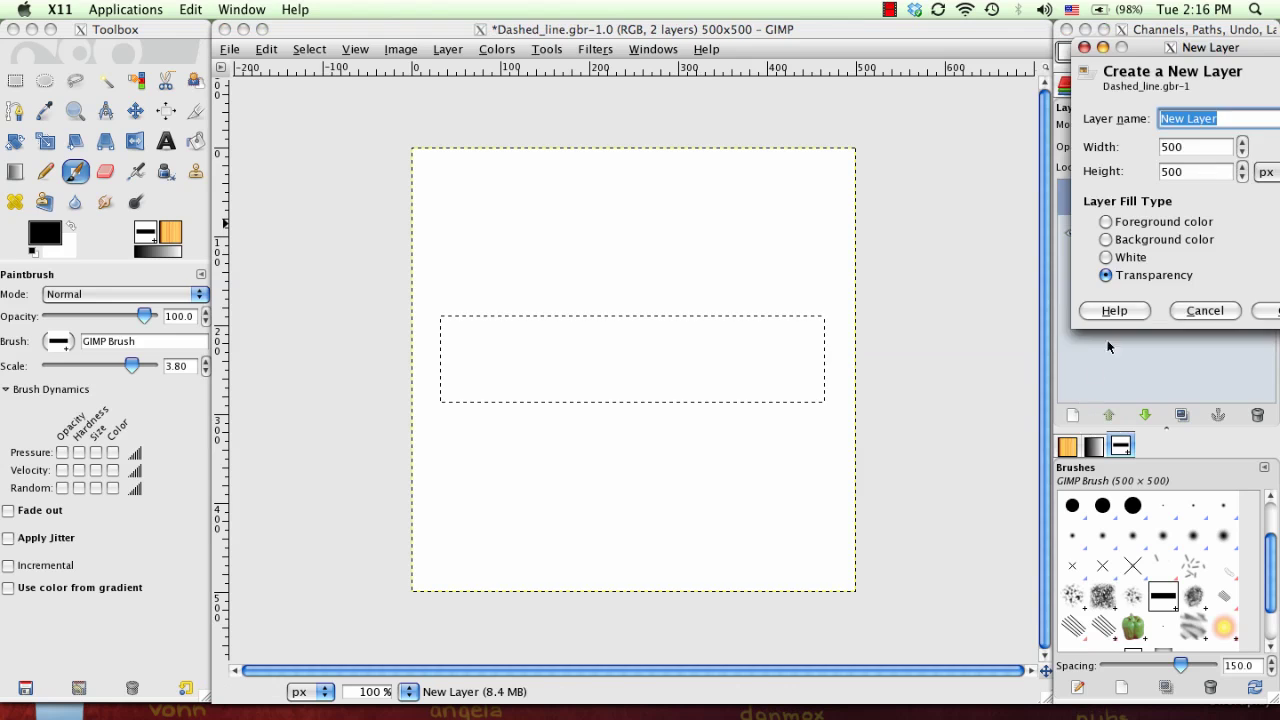
{"action": "left_click", "coordinate": [1266, 310]}
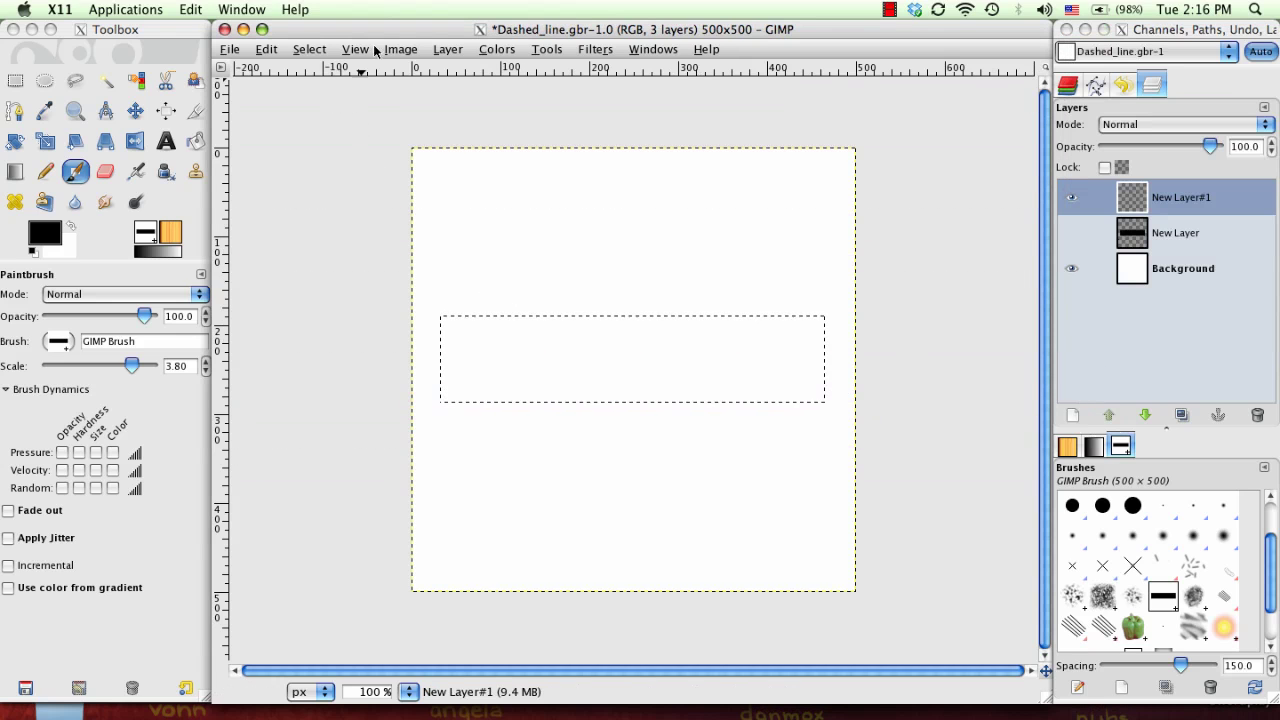
{"action": "left_click", "coordinate": [309, 49]}
Clear the selection and shrink the paintbrush scale to 0.06
{"action": "left_click", "coordinate": [323, 92]}
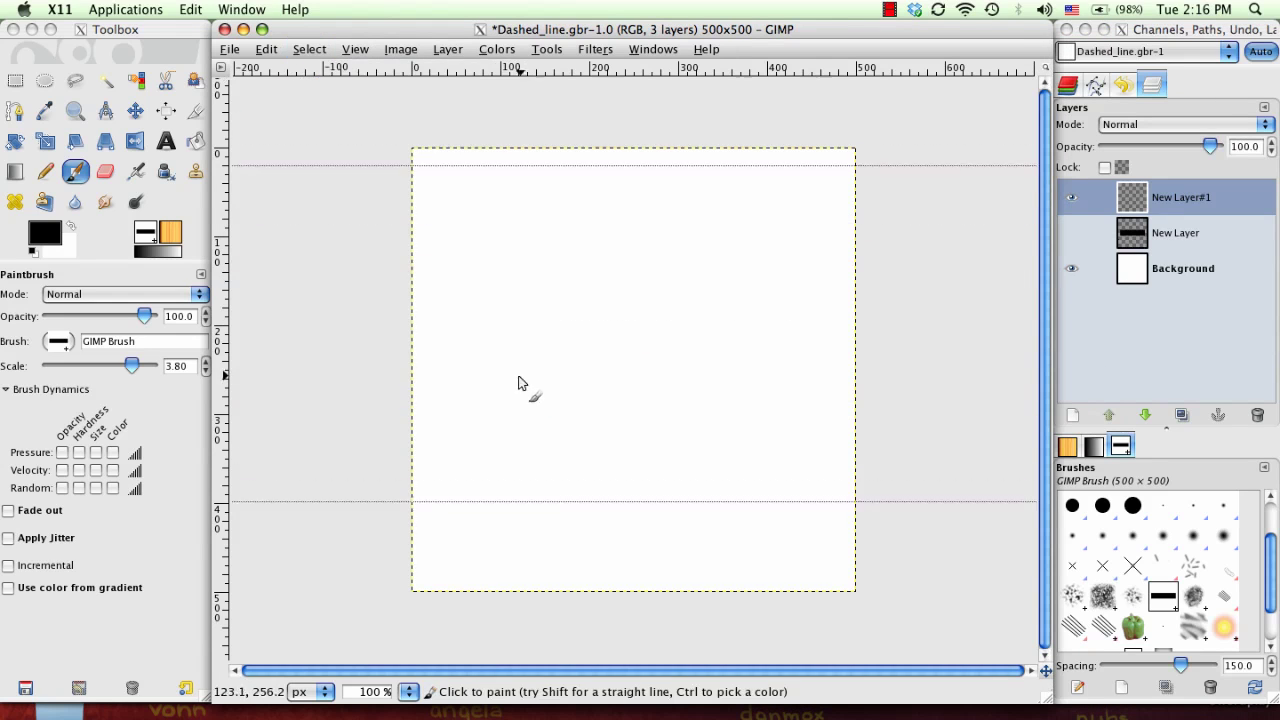
{"action": "left_click", "coordinate": [67, 374]}
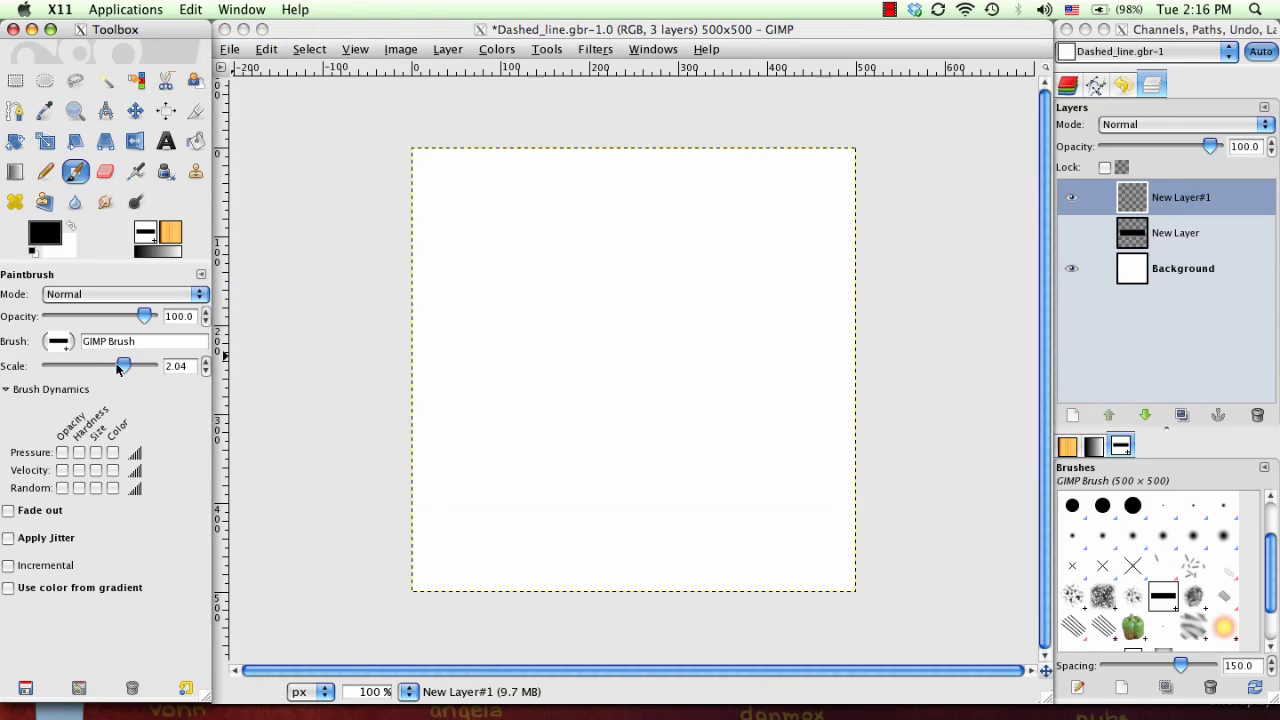
{"action": "left_click_drag", "start_coordinate": [110, 368], "coordinate": [72, 360]}
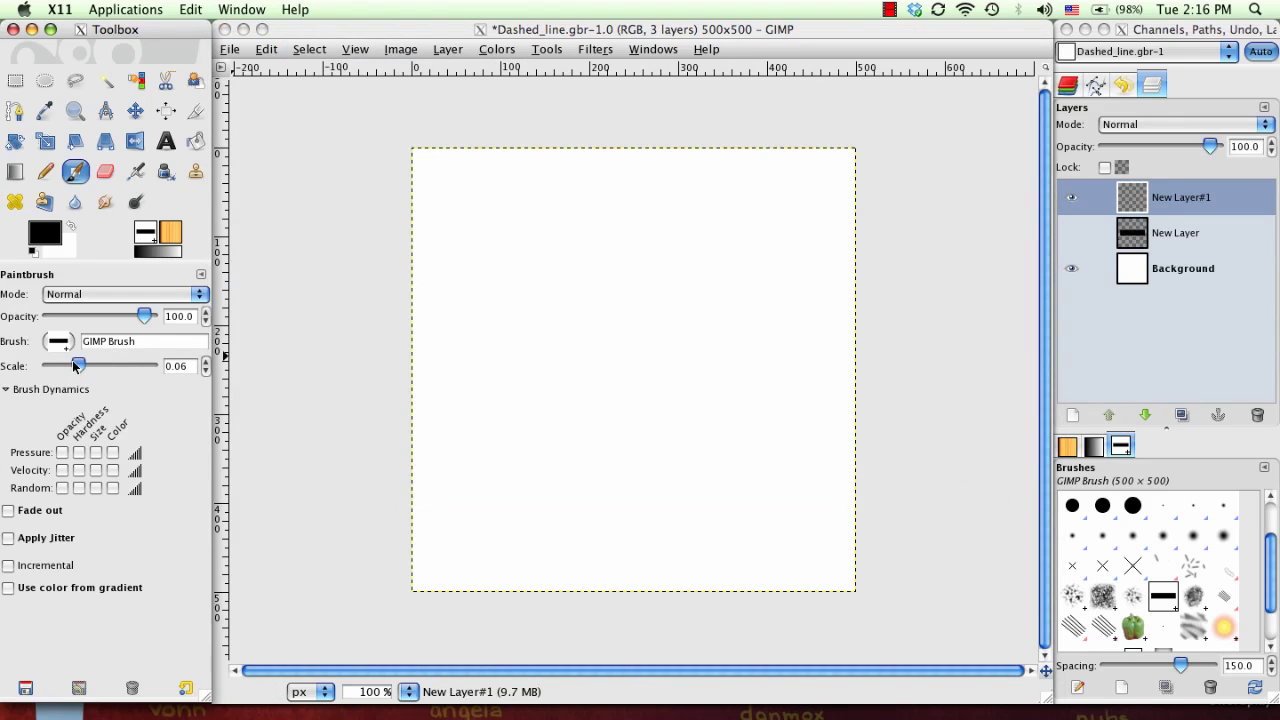
Try several test straight dashed strokes on the canvas and undo them
{"action": "left_click", "coordinate": [449, 343], "text": "shift"}
{"action": "key", "text": "ctrl+z"}
{"action": "left_click", "coordinate": [426, 324]}
{"action": "left_click", "coordinate": [598, 318], "text": "shift"}
{"action": "mouse_move", "coordinate": [598, 318]}
{"action": "left_mouse_down"}
{"action": "mouse_move", "coordinate": [794, 351]}
{"action": "mouse_move", "coordinate": [855, 340]}
{"action": "left_mouse_up"}
{"action": "key", "text": "ctrl+z"}
{"action": "left_click", "coordinate": [838, 270], "text": "shift"}
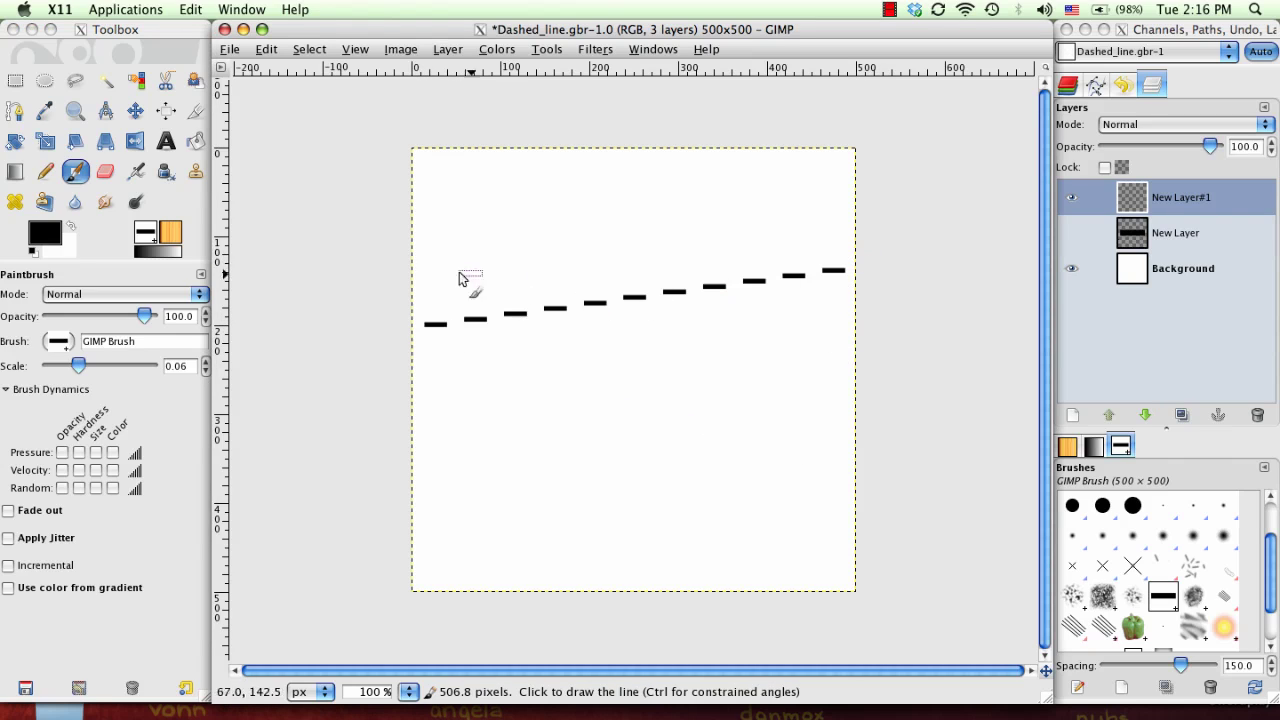
{"action": "key", "text": "ctrl+z"}
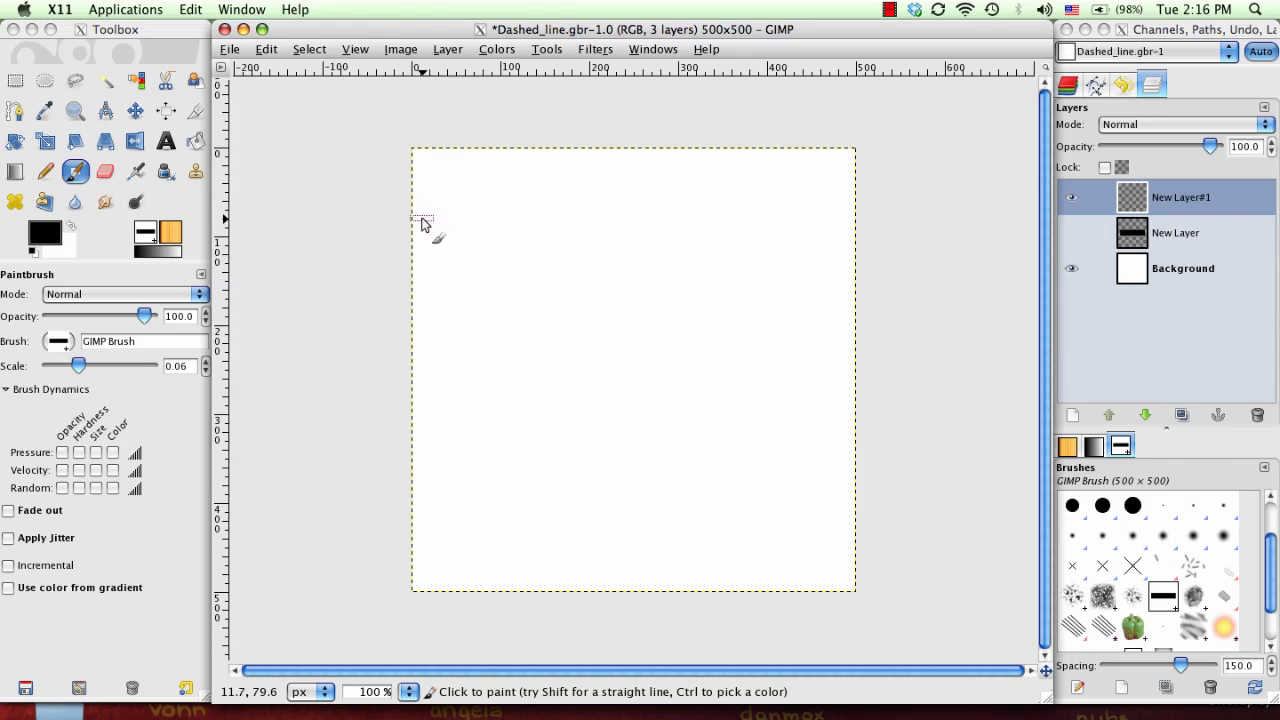
Paint a connected outline of straight dashed lines, then undo the last lines
{"action": "left_click", "coordinate": [380, 331]}
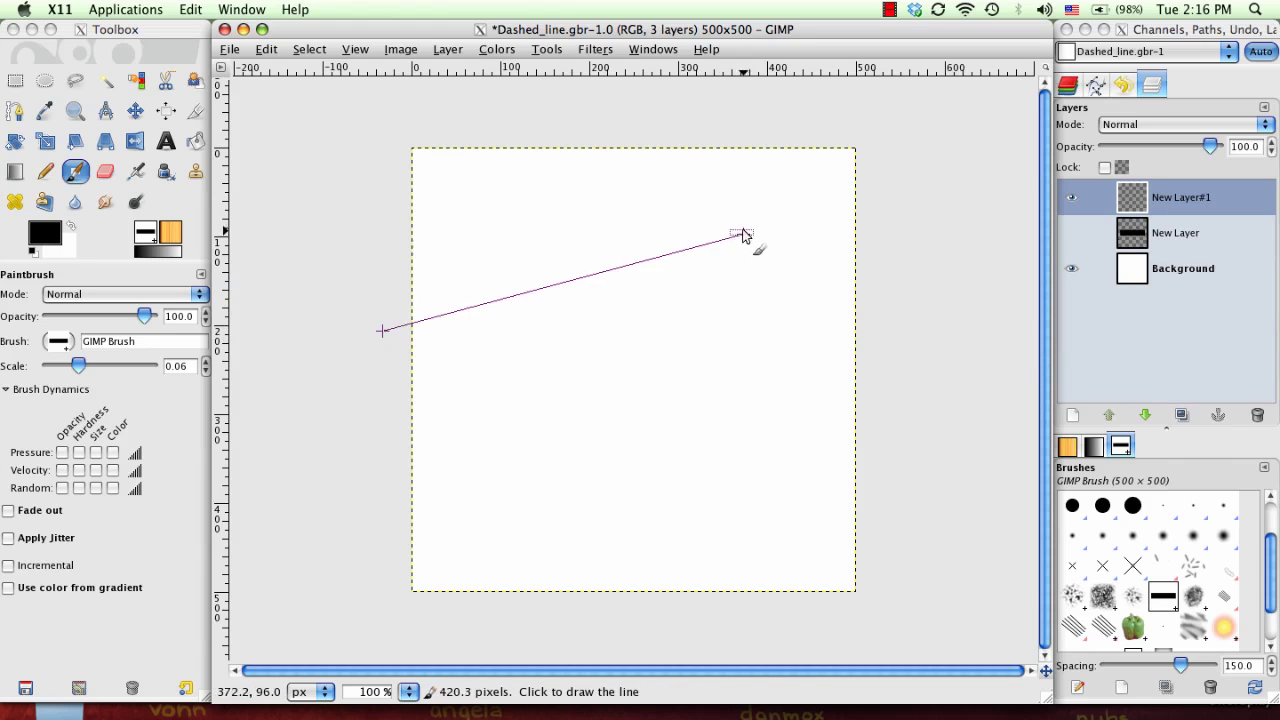
{"action": "left_click", "coordinate": [585, 130], "text": "shift"}
{"action": "left_click", "coordinate": [745, 168], "text": "shift"}
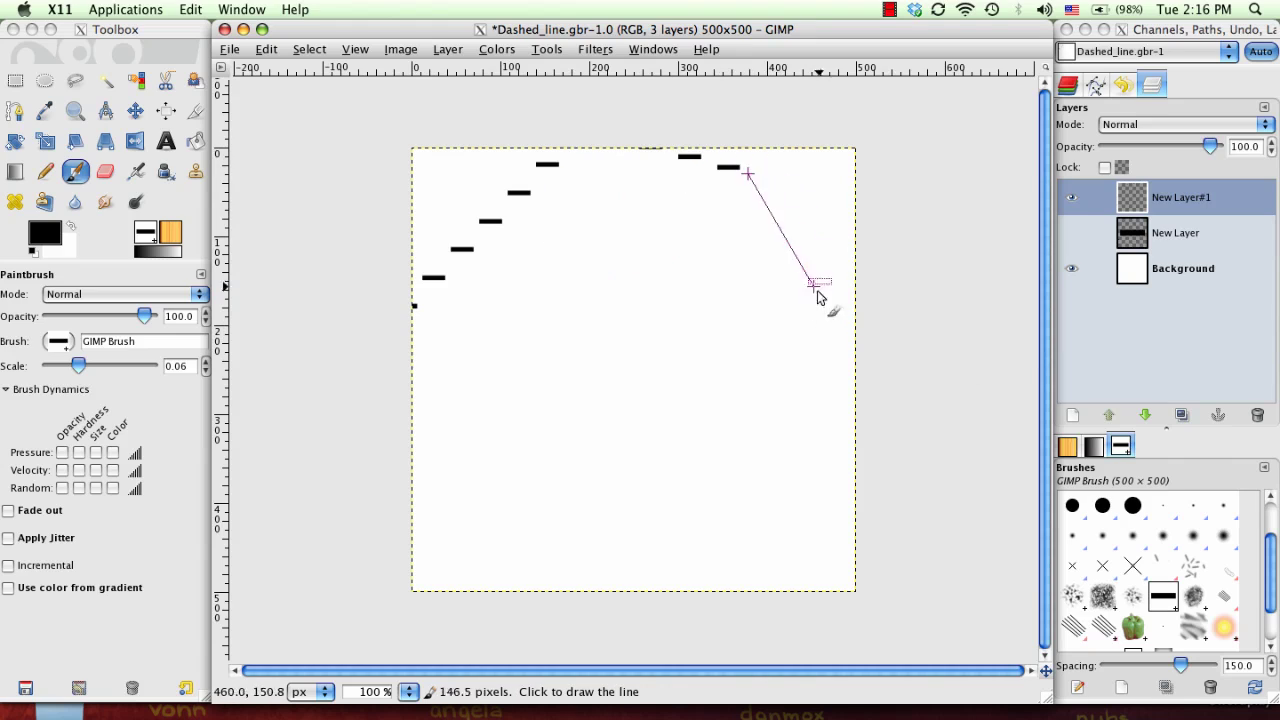
{"action": "left_click", "coordinate": [790, 331], "text": "shift"}
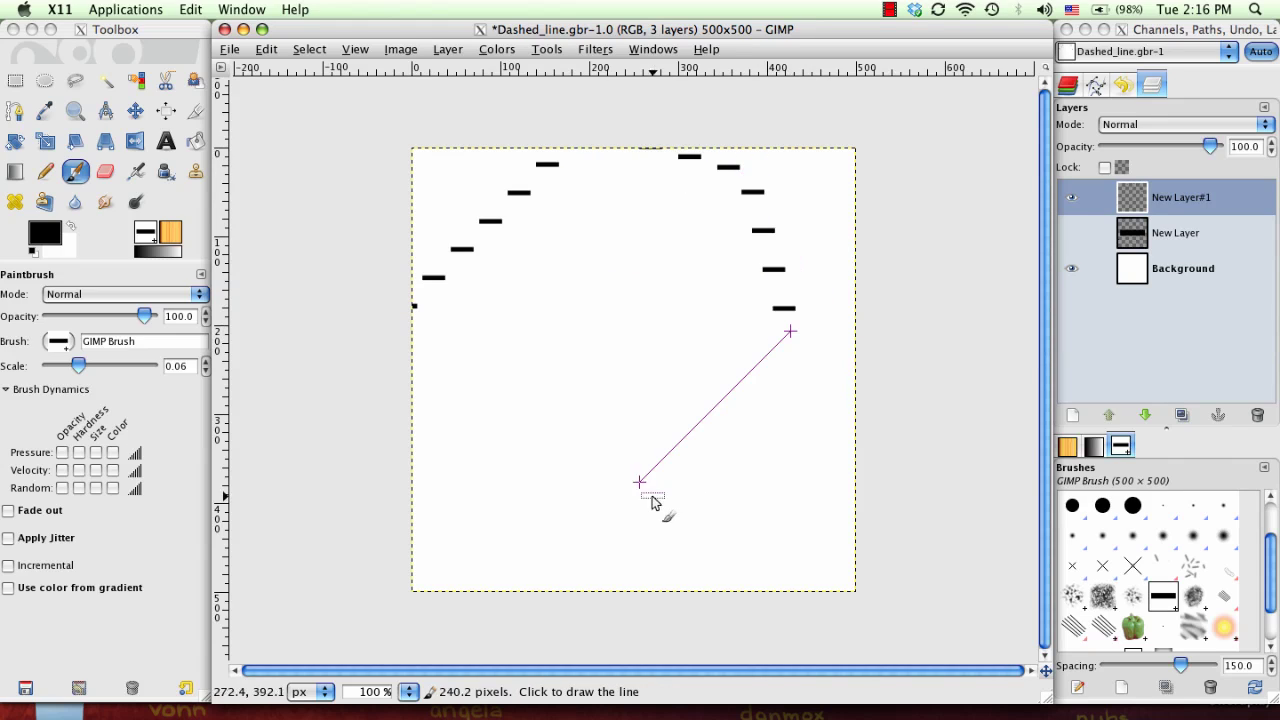
{"action": "left_click", "coordinate": [427, 329], "text": "shift"}
{"action": "left_click", "coordinate": [427, 577], "text": "shift"}
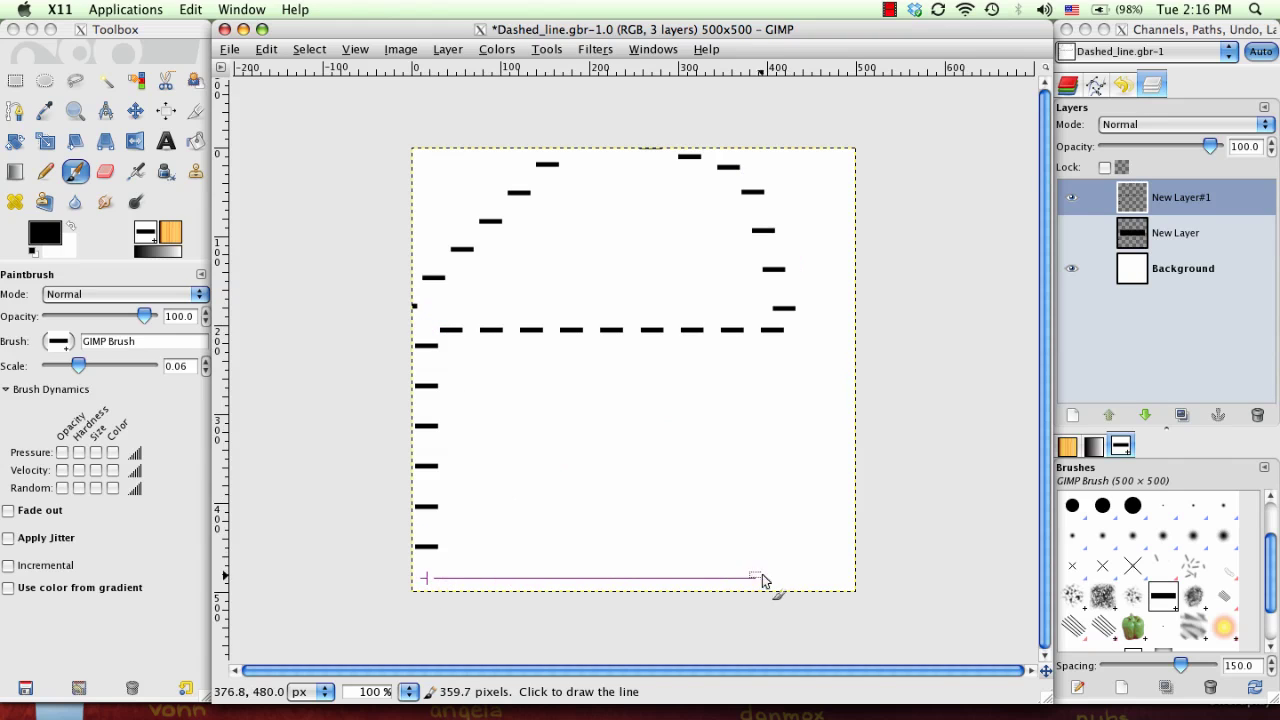
{"action": "left_click", "coordinate": [814, 577], "text": "shift"}
{"action": "left_click", "coordinate": [812, 333], "text": "shift"}
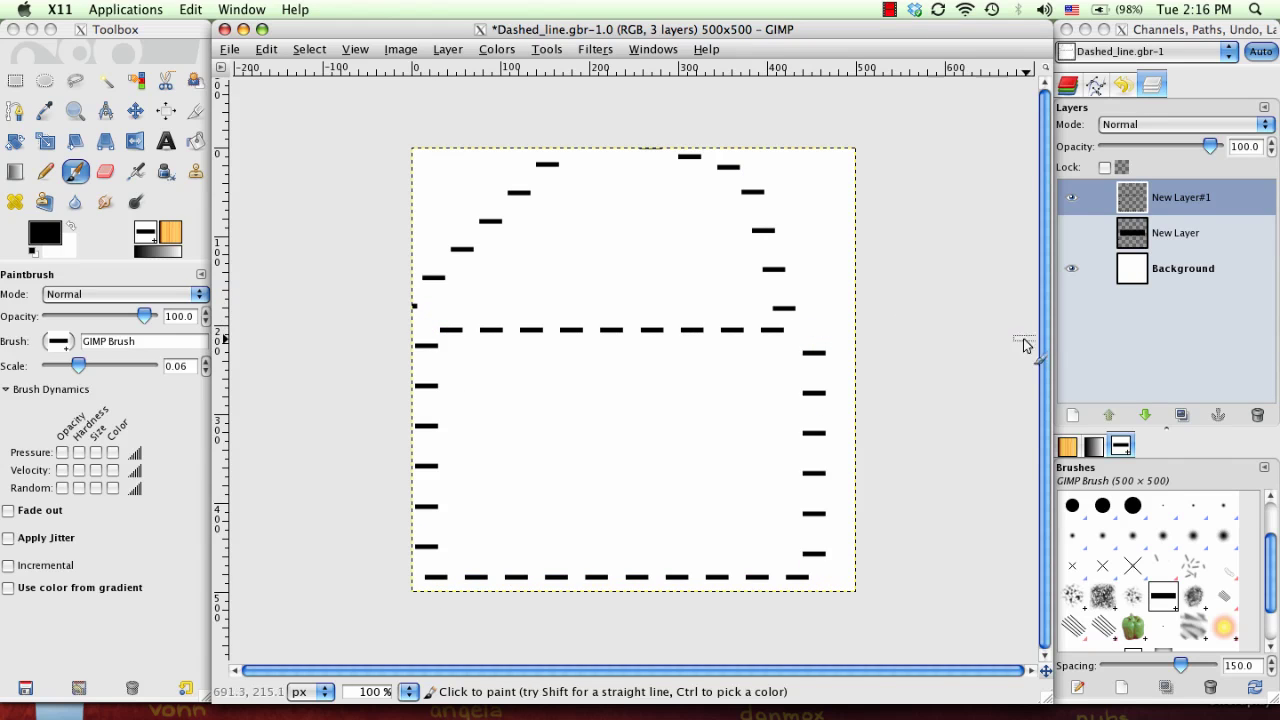
{"action": "key", "text": "ctrl+z"}
{"action": "key", "text": "ctrl+z"}
{"action": "key", "text": "ctrl+z"}
{"action": "key", "text": "ctrl+z"}
{"action": "key", "text": "ctrl+z"}
{"action": "key", "text": "ctrl+z"}
{"action": "key", "text": "ctrl+z"}
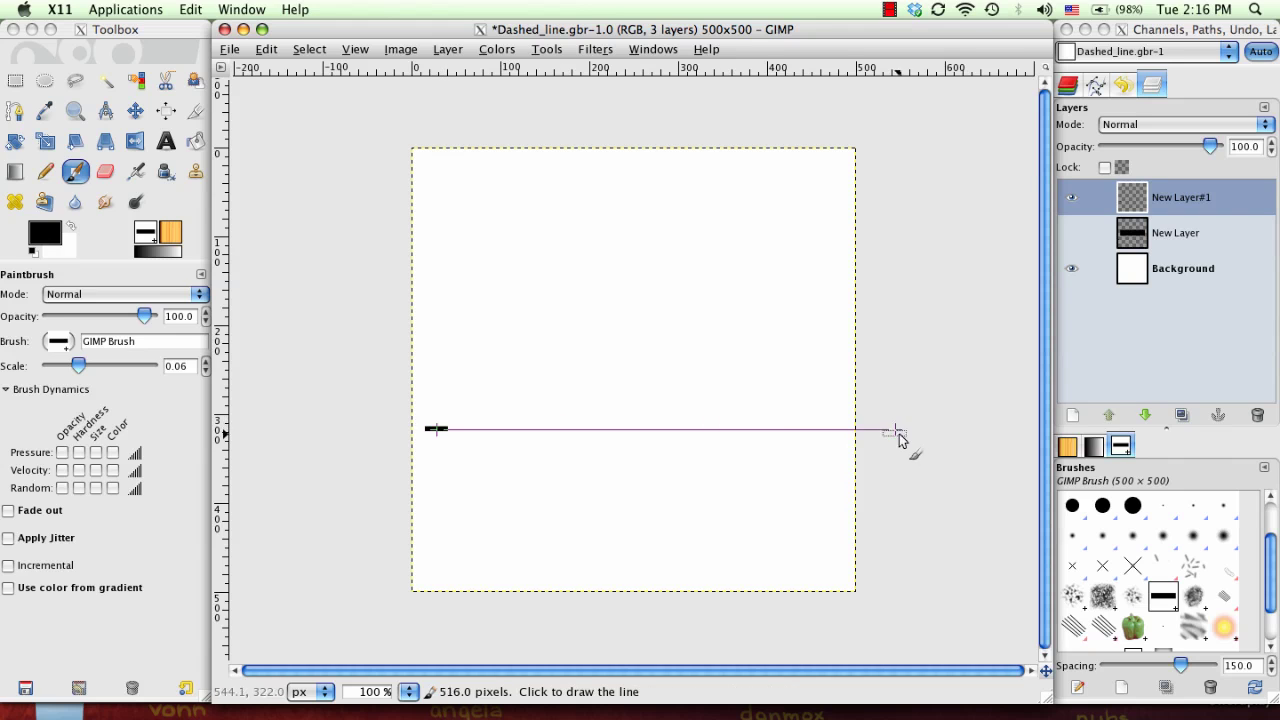
Draw one horizontal dashed line, then switch to the Circle (19) brush at spacing 139.5
{"action": "left_click", "coordinate": [849, 429], "text": "shift"}
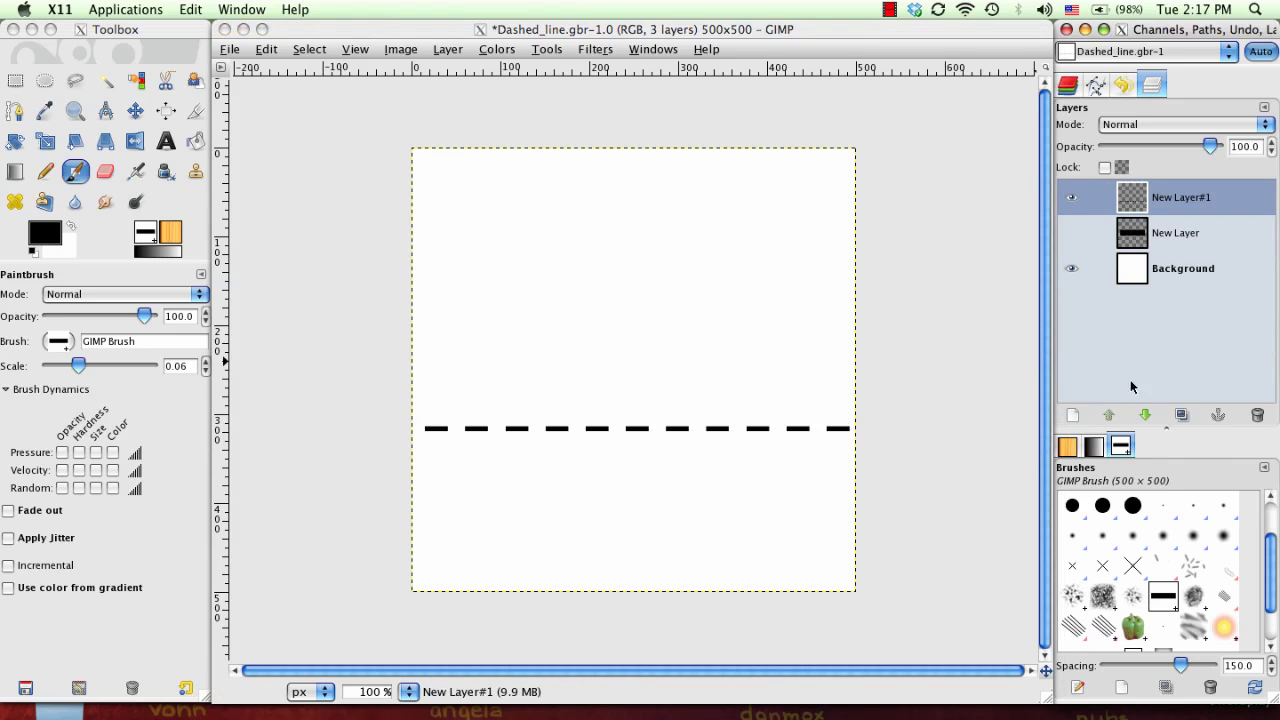
{"action": "left_click", "coordinate": [1132, 505]}
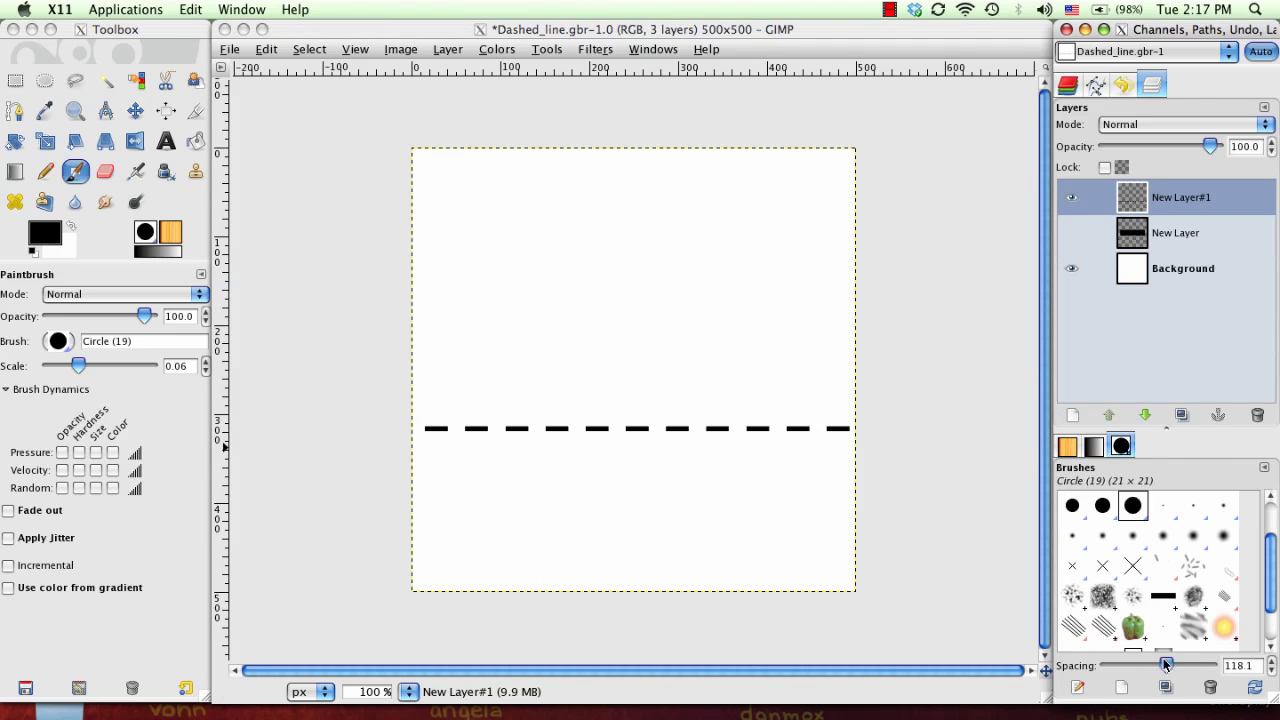
{"action": "left_click_drag", "start_coordinate": [1176, 665], "coordinate": [1174, 665]}
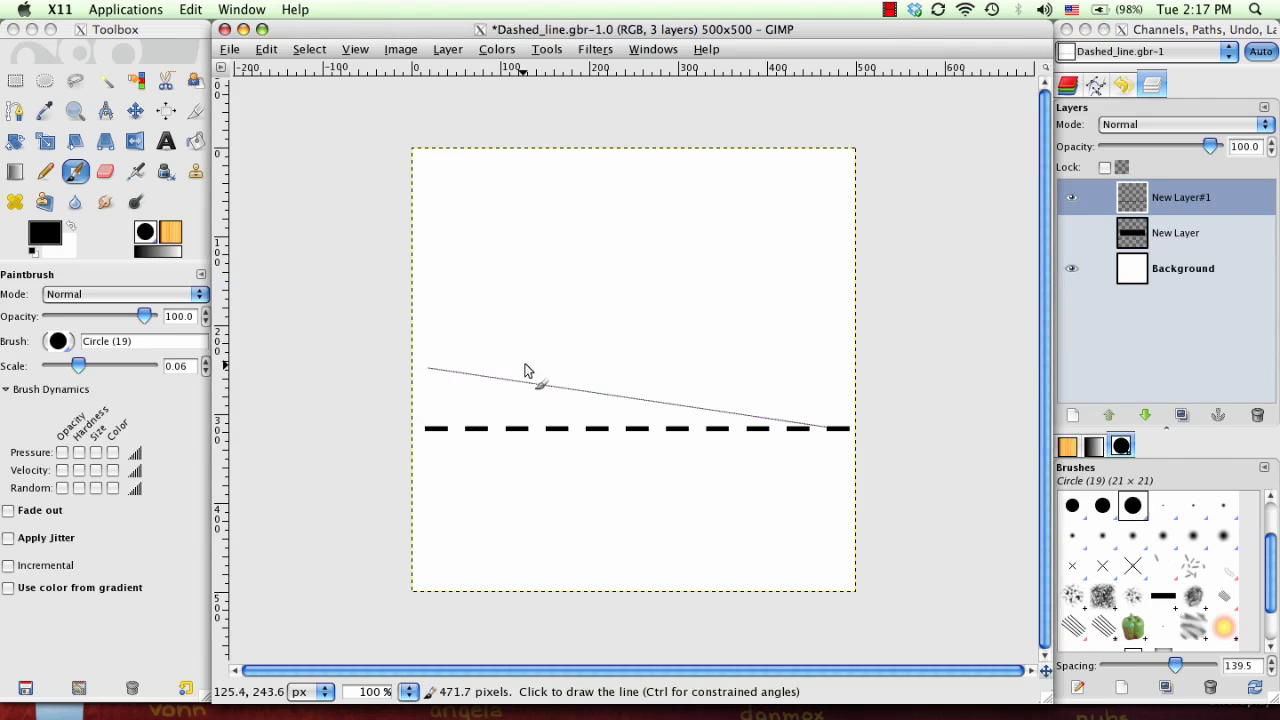